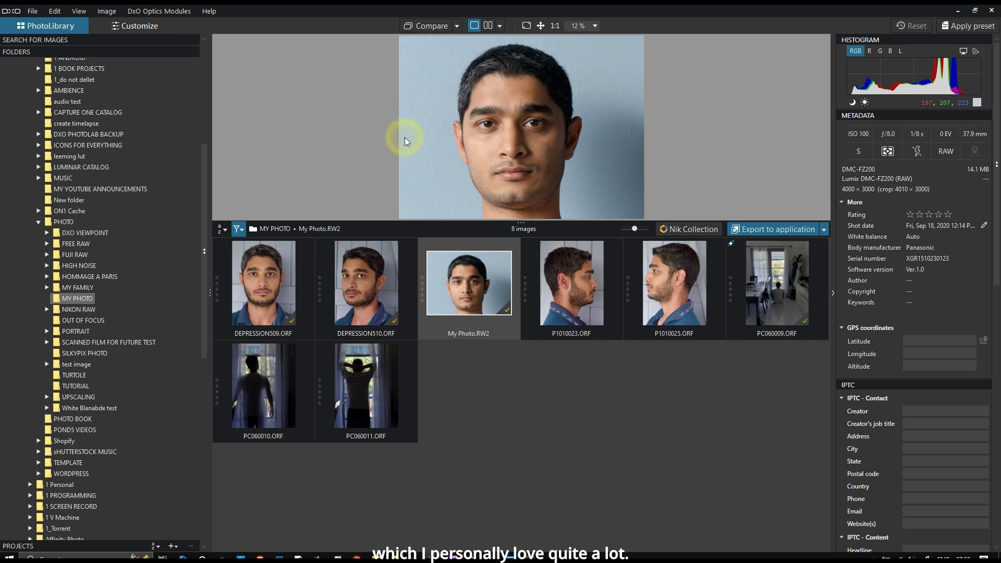
Open My Photo.RW2 in the Customize workspace and view the list of available Nik Collection plugins, then close it.
{"action": "left_click", "coordinate": [148, 25]}
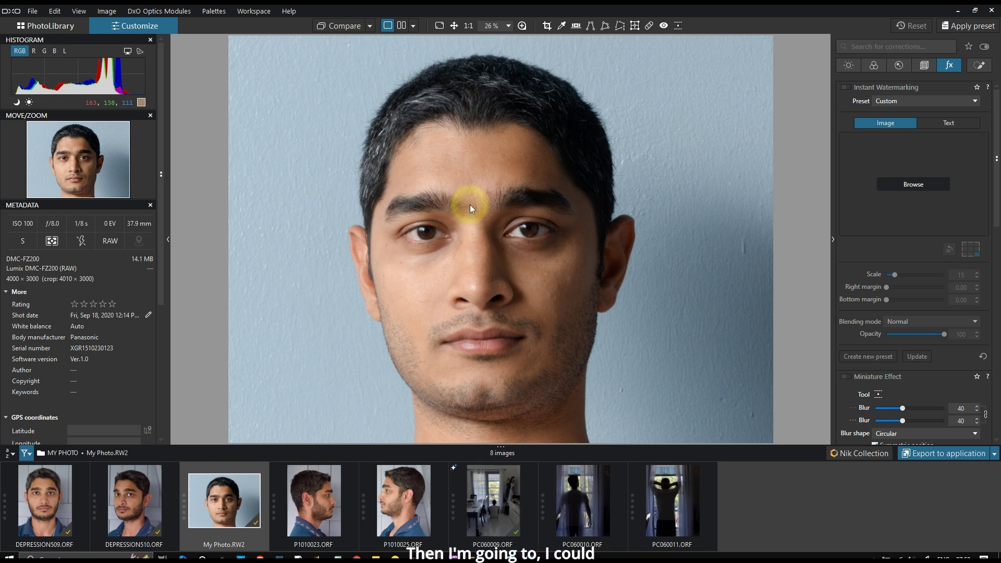
{"action": "left_click", "coordinate": [876, 453]}
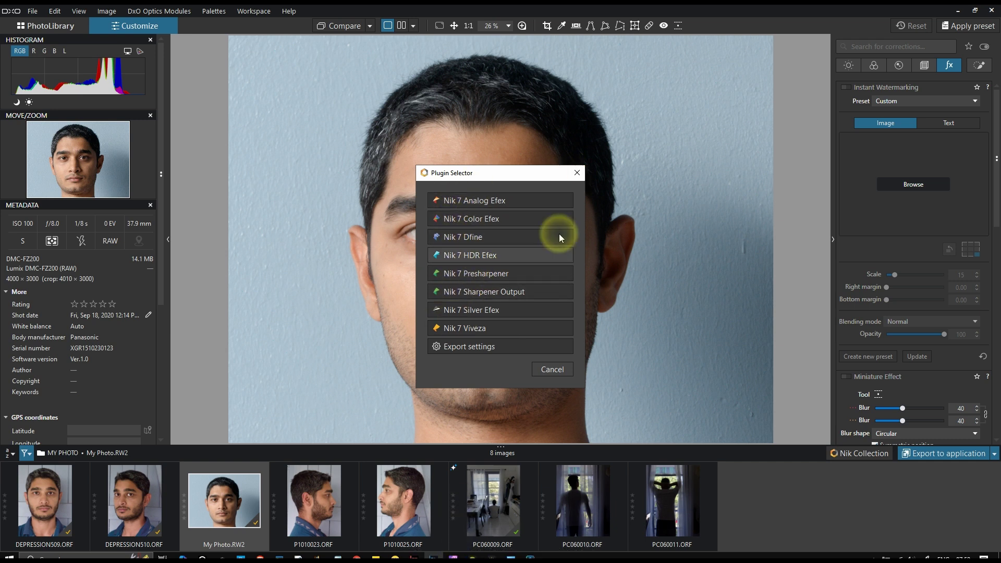
{"action": "left_click", "coordinate": [577, 173]}
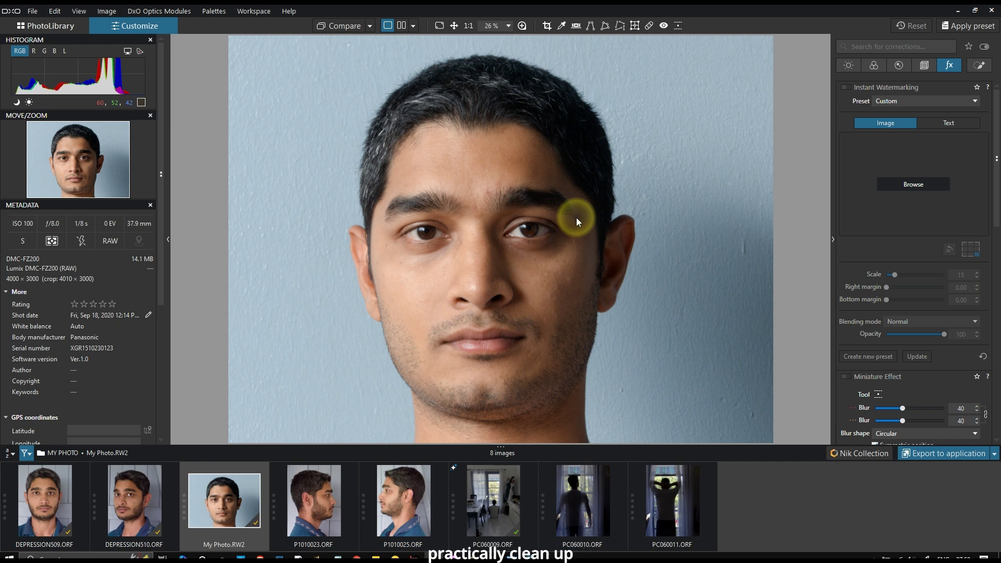
Examine the forehead, eyebrows and eyes up close for skin imperfections, and return to the whole portrait.
{"action": "scroll", "coordinate": [454, 163], "scroll_direction": "up", "scroll_amount": 2}
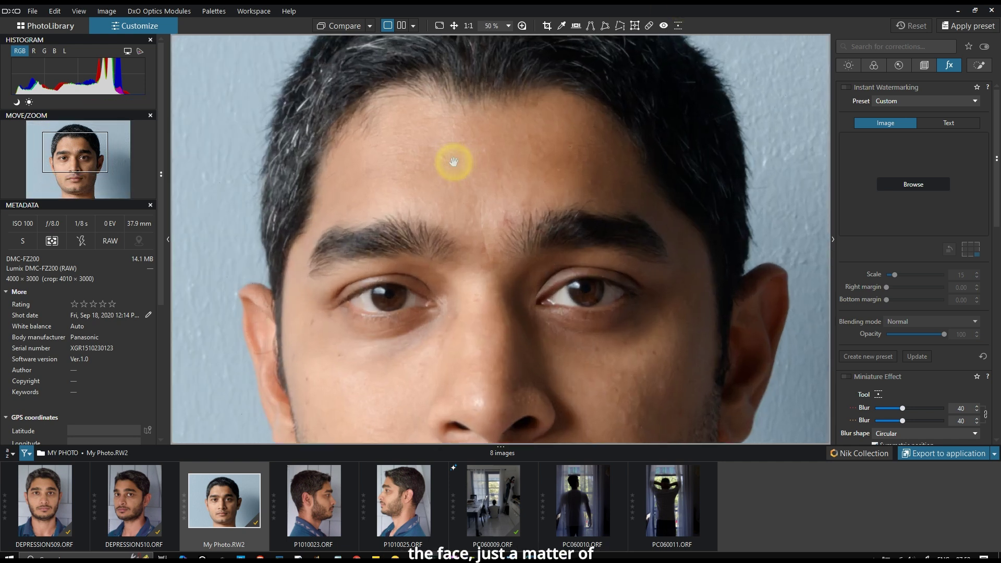
{"action": "scroll", "coordinate": [454, 164], "scroll_direction": "up", "scroll_amount": 2}
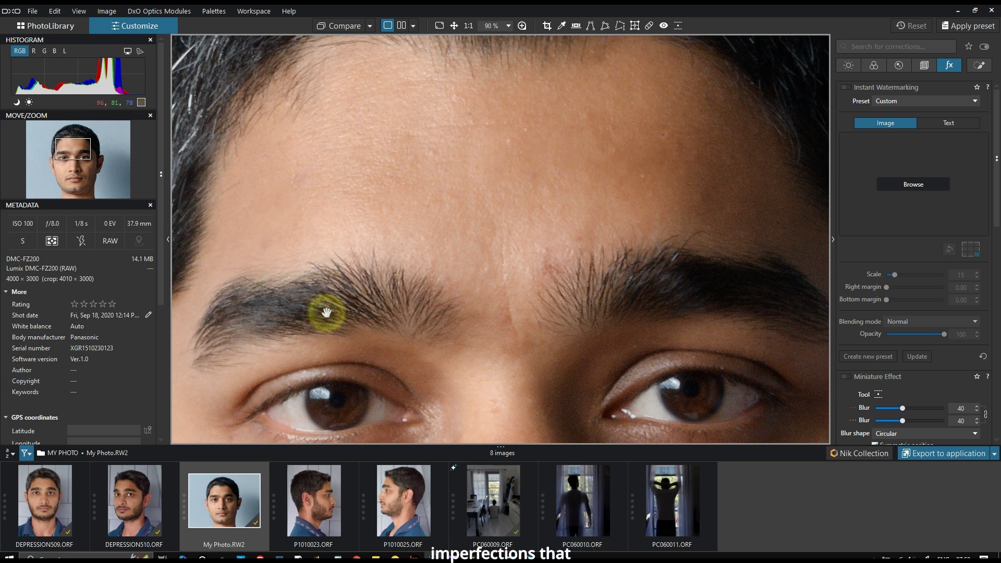
{"action": "scroll", "coordinate": [351, 306], "scroll_direction": "down", "scroll_amount": 2}
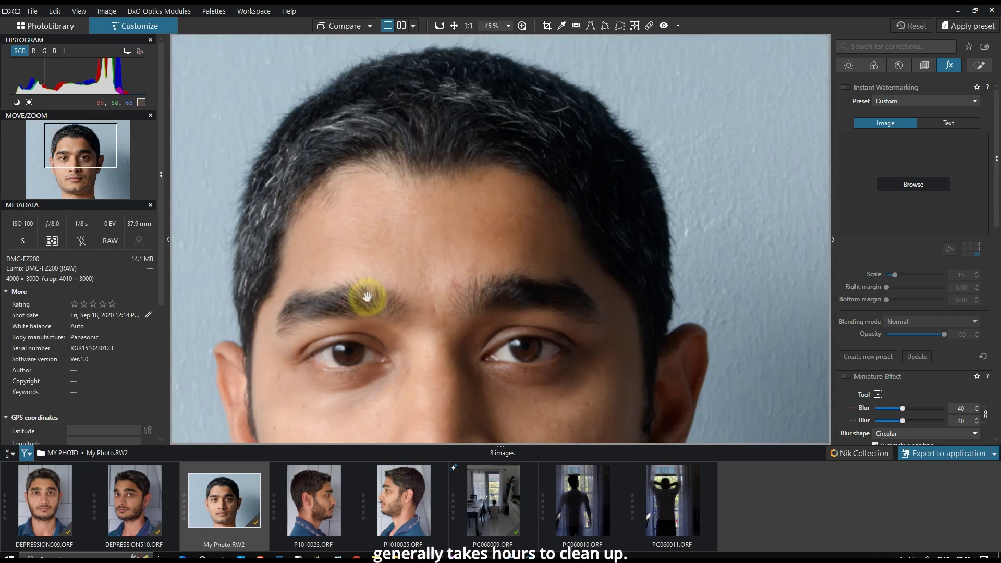
{"action": "scroll", "coordinate": [367, 296], "scroll_direction": "down", "scroll_amount": 2}
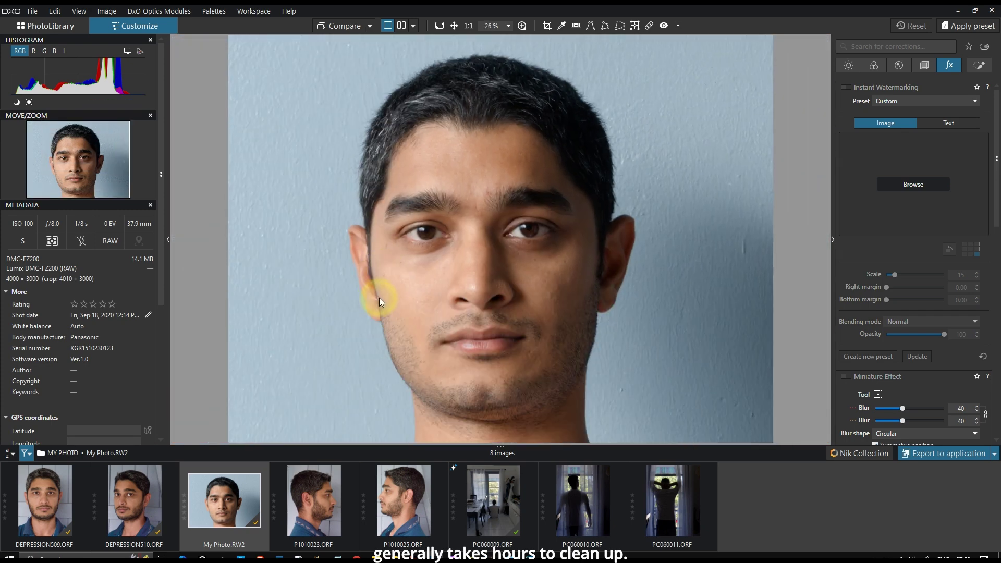
{"action": "scroll", "coordinate": [495, 271], "scroll_direction": "up", "scroll_amount": 5}
{"action": "scroll", "coordinate": [422, 333], "scroll_direction": "down", "scroll_amount": 5}
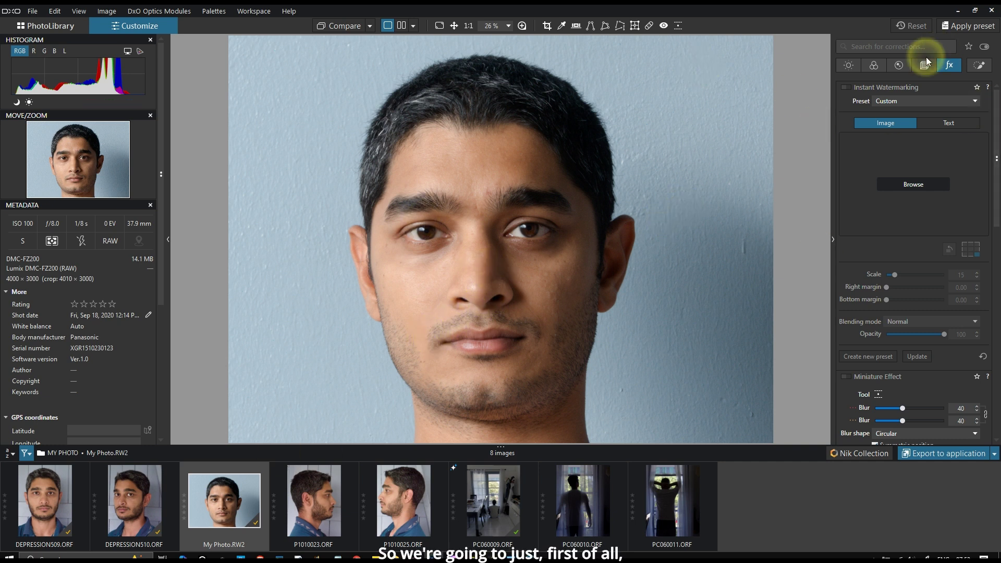
Enable the DxO Smart Lighting correction on the portrait.
{"action": "left_click", "coordinate": [850, 65]}
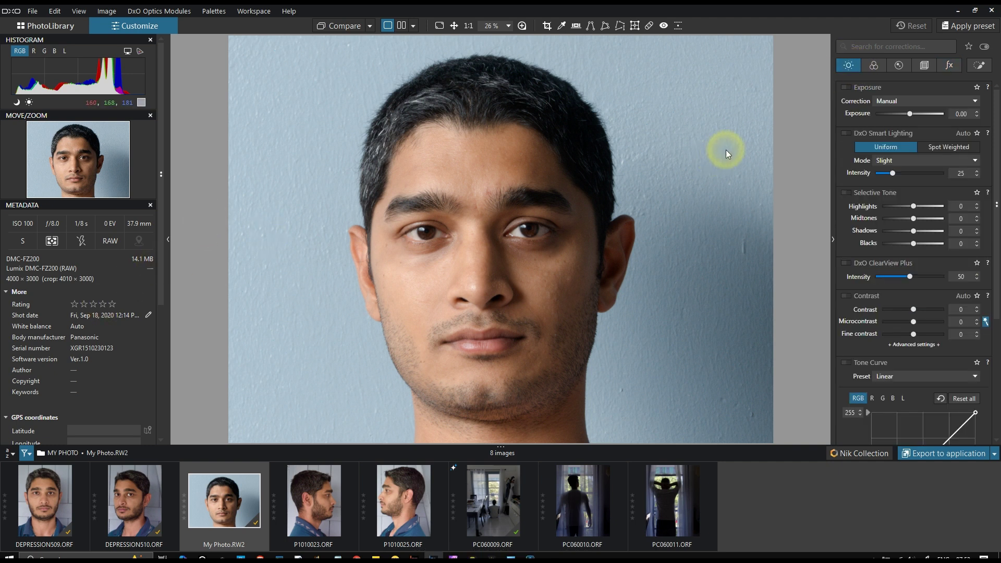
{"action": "scroll", "coordinate": [634, 211], "scroll_direction": "down", "scroll_amount": 1}
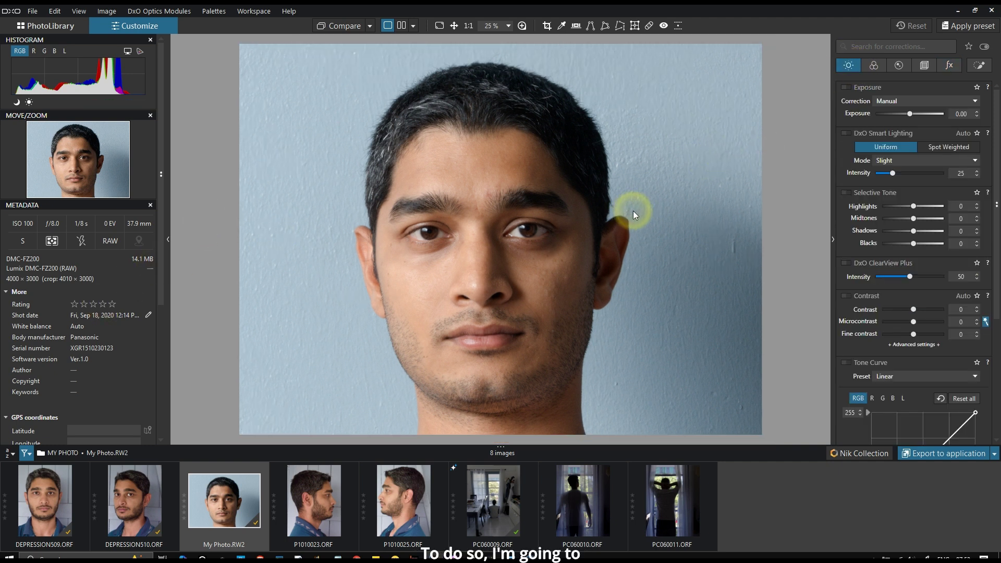
{"action": "left_click", "coordinate": [848, 134]}
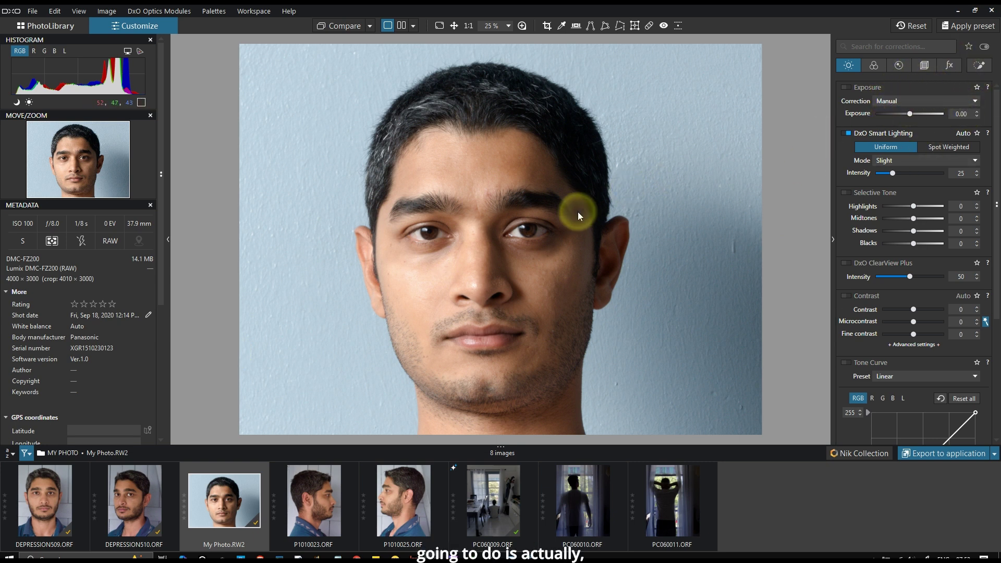
Look through the DxO FilmPack Designer - Color and the Portrait and Landscape presets for a neutral look.
{"action": "scroll", "coordinate": [530, 231], "scroll_direction": "up", "scroll_amount": 5}
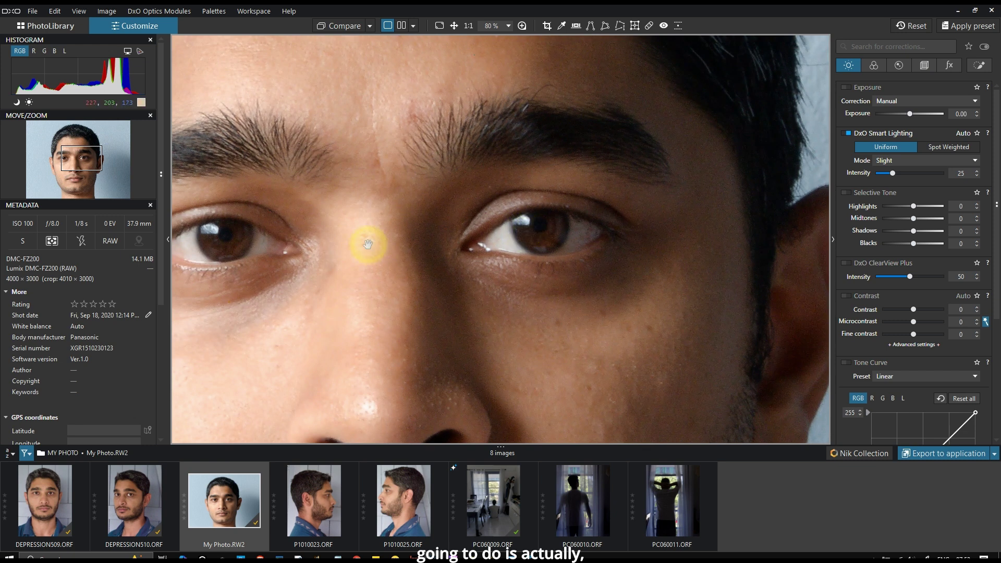
{"action": "left_click_drag", "start_coordinate": [351, 248], "coordinate": [388, 279]}
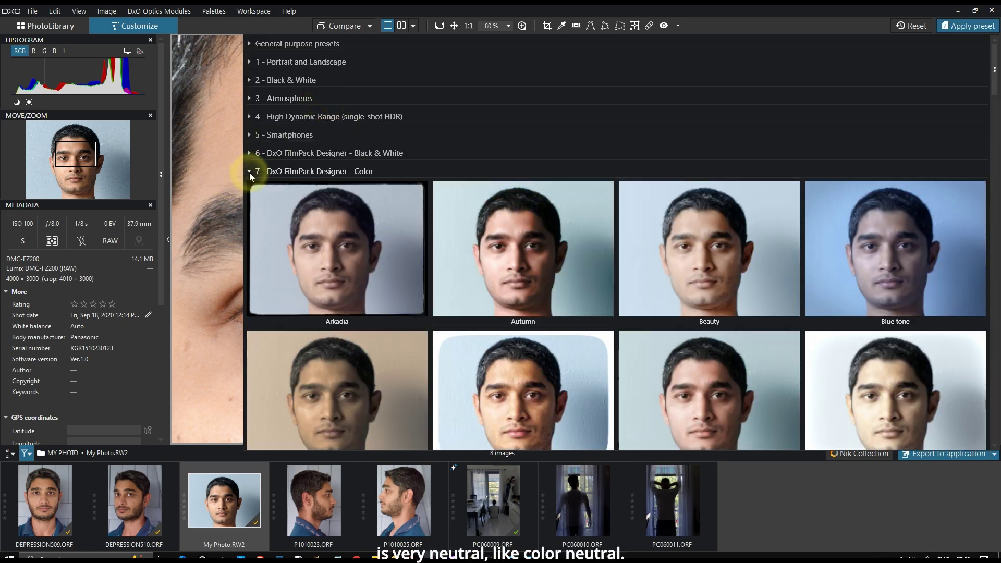
{"action": "scroll", "coordinate": [376, 295], "scroll_direction": "down", "scroll_amount": 5}
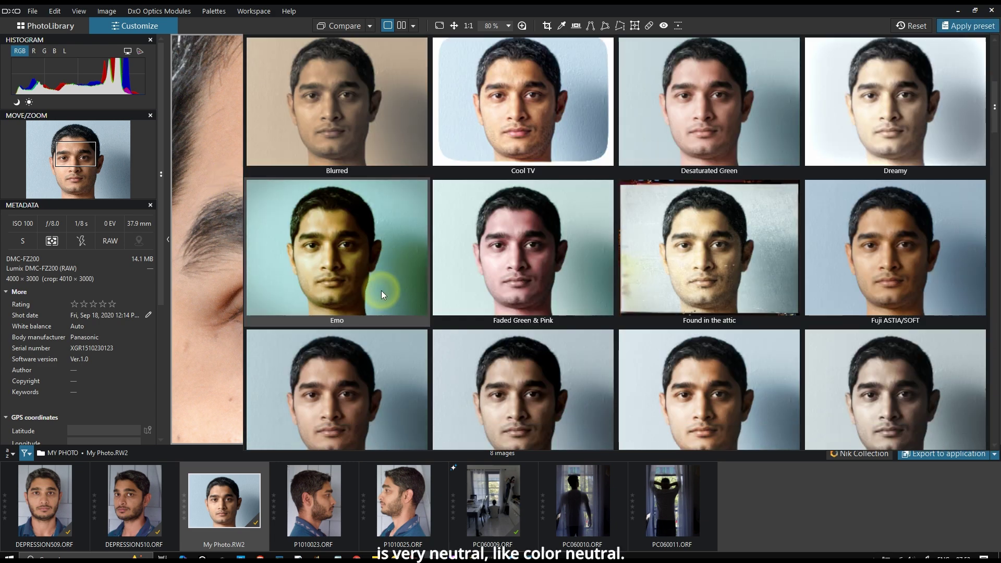
{"action": "scroll", "coordinate": [380, 289], "scroll_direction": "down", "scroll_amount": 4}
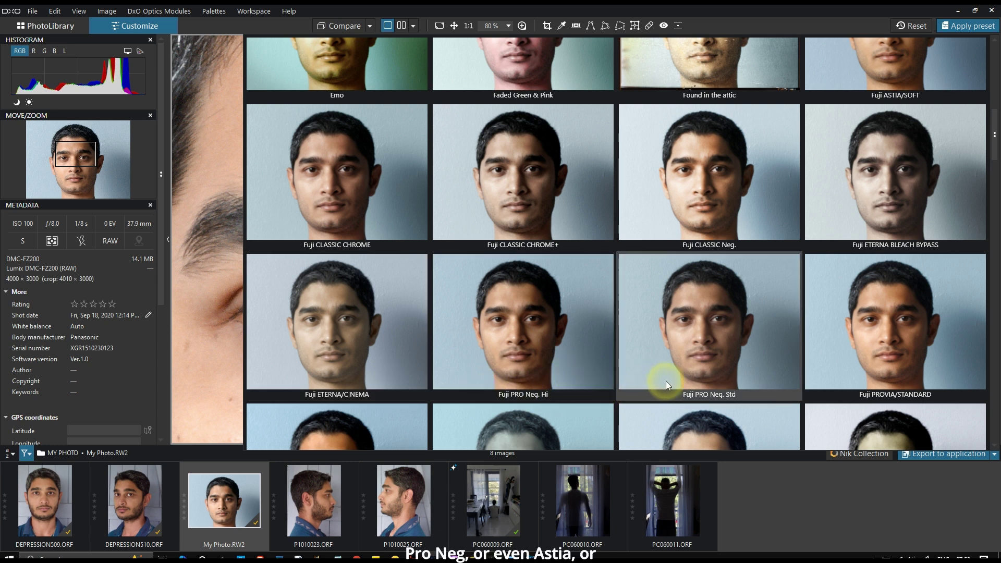
{"action": "scroll", "coordinate": [504, 242], "scroll_direction": "up", "scroll_amount": 10}
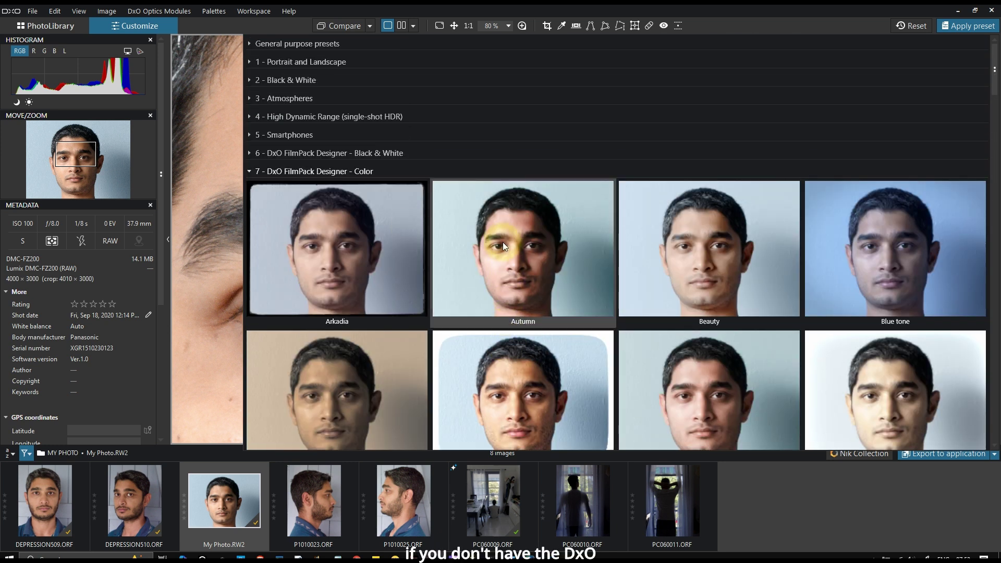
{"action": "left_click", "coordinate": [249, 171]}
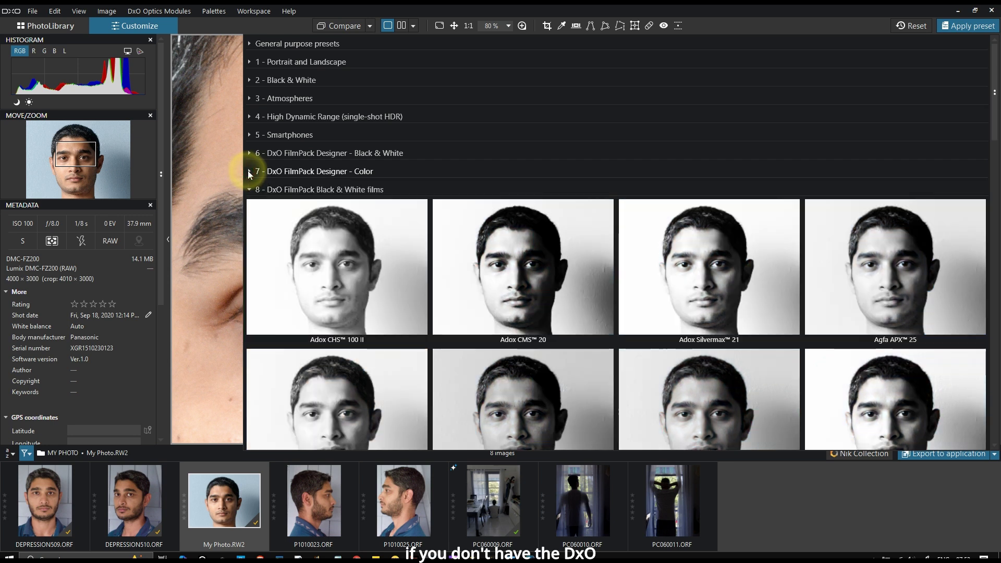
{"action": "left_click", "coordinate": [250, 190]}
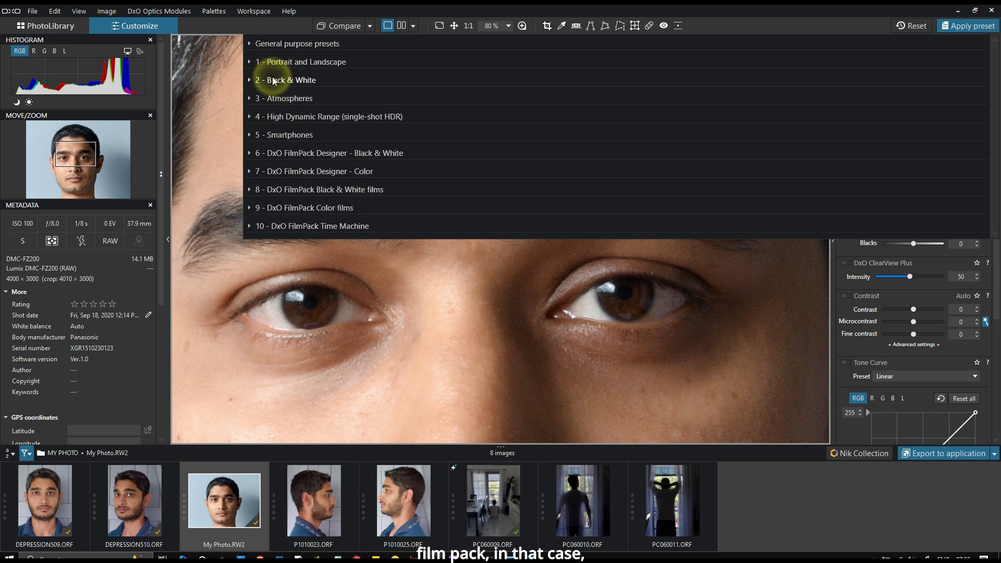
{"action": "left_click", "coordinate": [250, 61]}
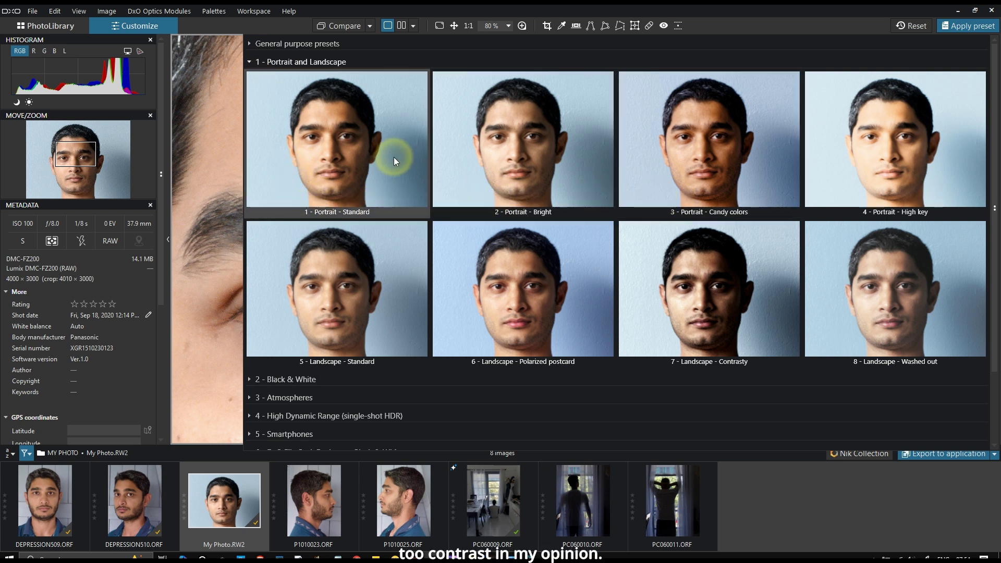
{"action": "left_click", "coordinate": [249, 61]}
Apply the Neutral Color + Optical Correction preset from the general purpose presets to the portrait.
{"action": "left_click", "coordinate": [253, 48]}
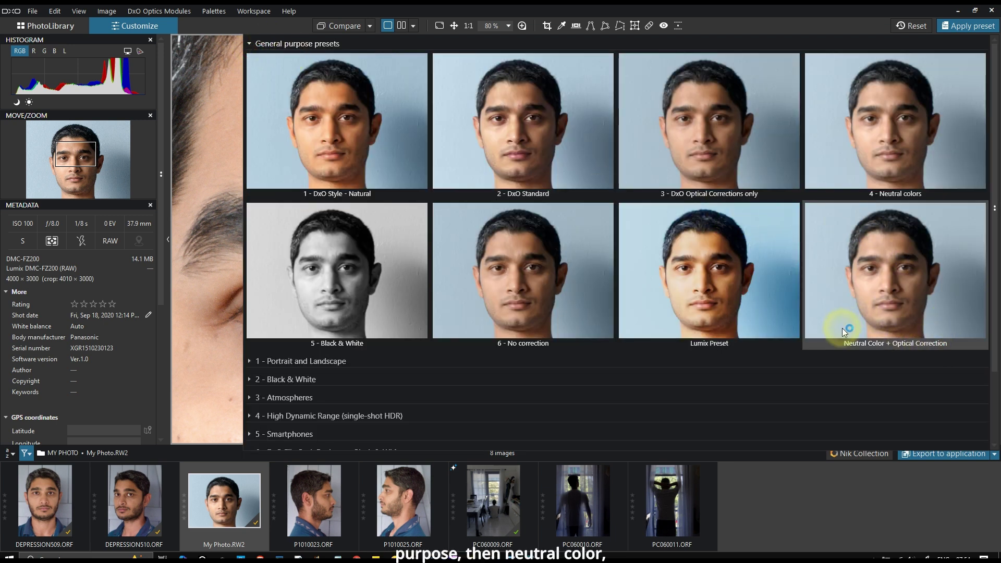
{"action": "double_click", "coordinate": [900, 309]}
{"action": "scroll", "coordinate": [540, 273], "scroll_direction": "down", "scroll_amount": 5}
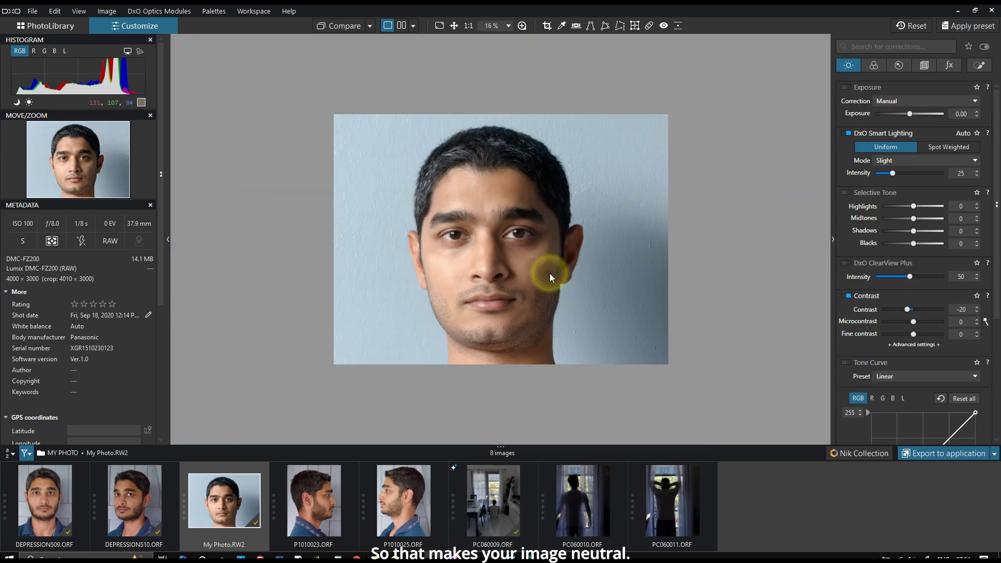
{"action": "scroll", "coordinate": [549, 274], "scroll_direction": "up", "scroll_amount": 3}
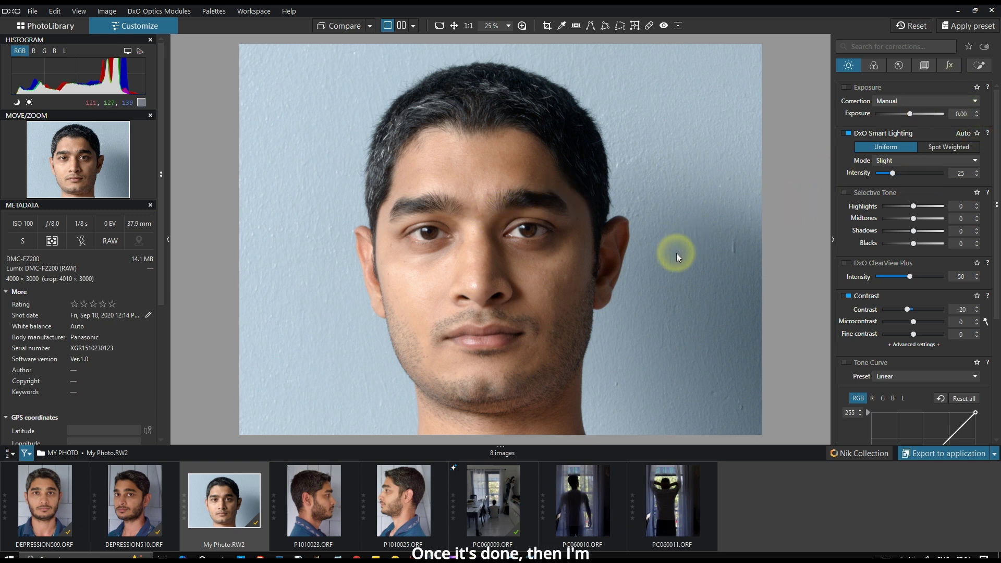
Place a local control point fitted to the iris on the shaded side of the face, with mask selectivity Chroma 74 and Luma 63.
{"action": "left_click", "coordinate": [980, 69]}
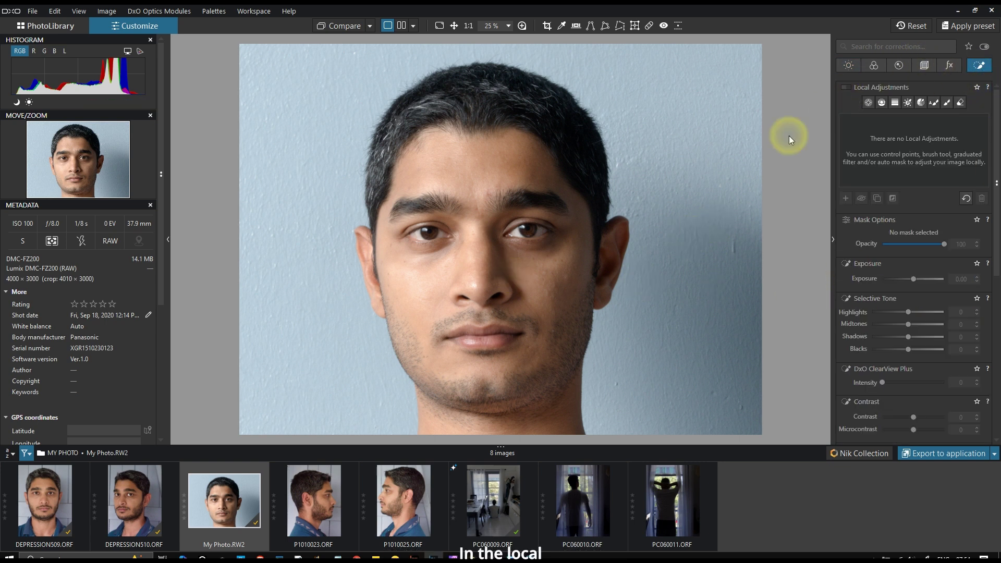
{"action": "left_click", "coordinate": [868, 103]}
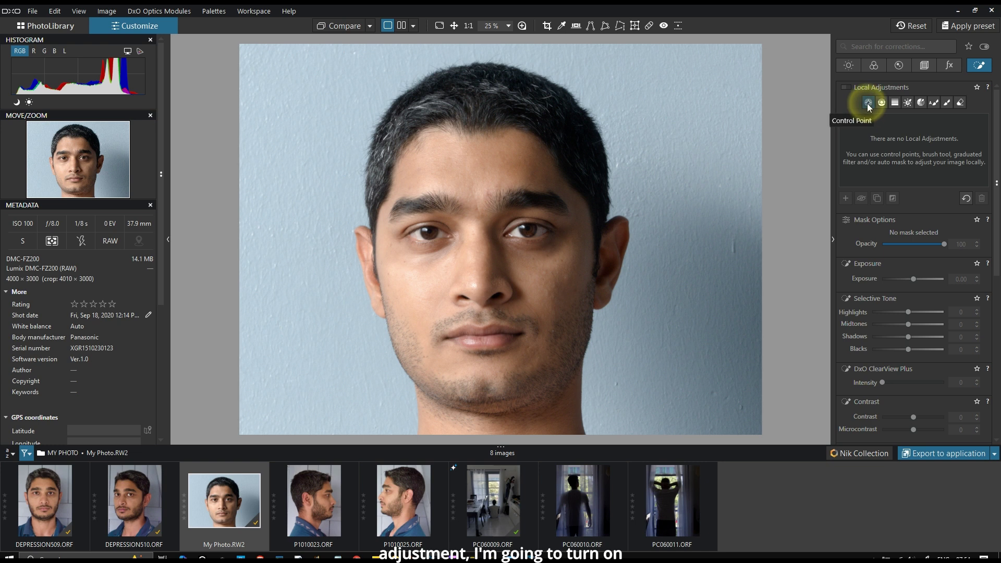
{"action": "scroll", "coordinate": [519, 230], "scroll_direction": "up", "scroll_amount": 5}
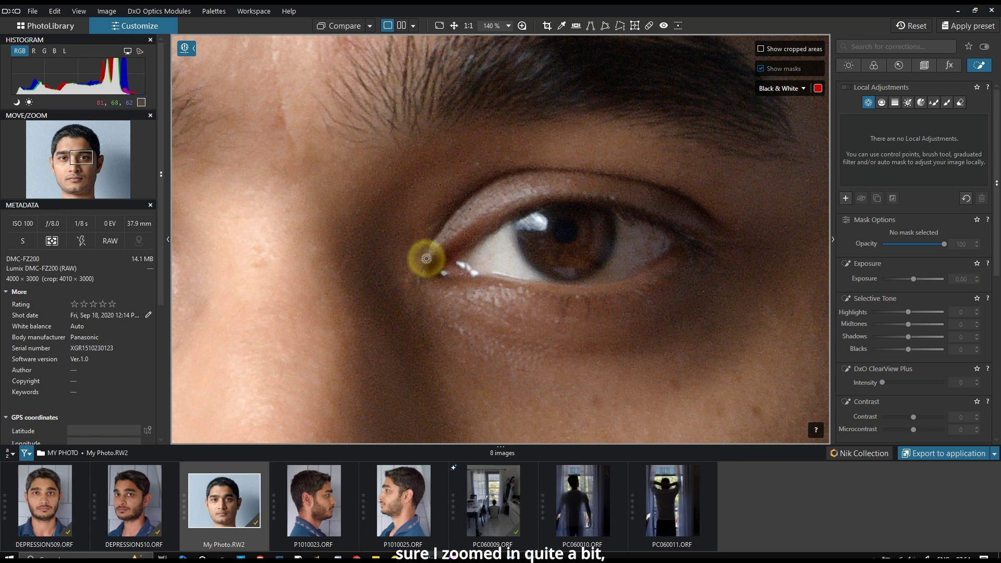
{"action": "left_click", "coordinate": [560, 253]}
{"action": "left_click_drag", "start_coordinate": [368, 355], "coordinate": [507, 261]}
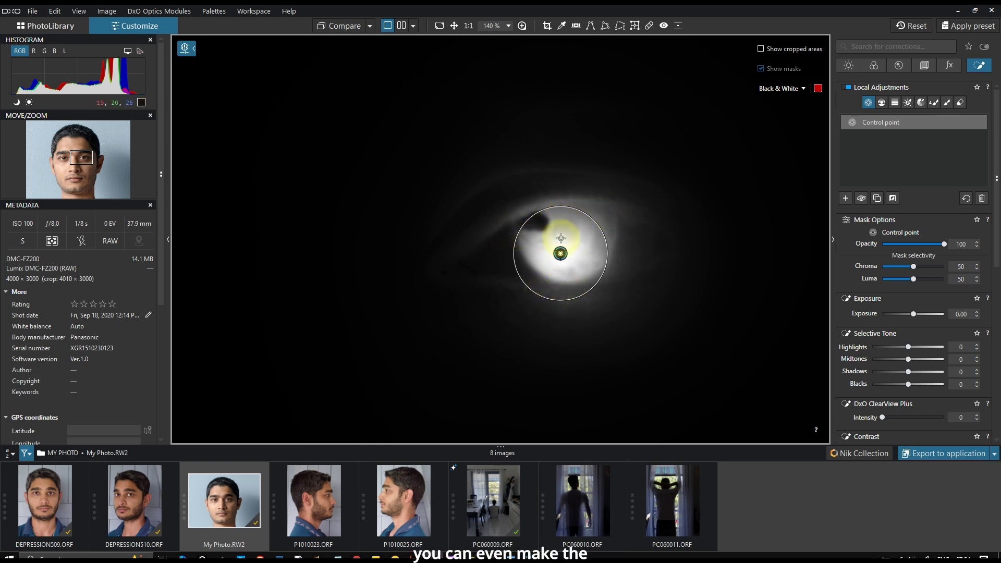
{"action": "left_click_drag", "start_coordinate": [561, 253], "coordinate": [567, 250]}
{"action": "left_click_drag", "start_coordinate": [545, 297], "coordinate": [562, 281]}
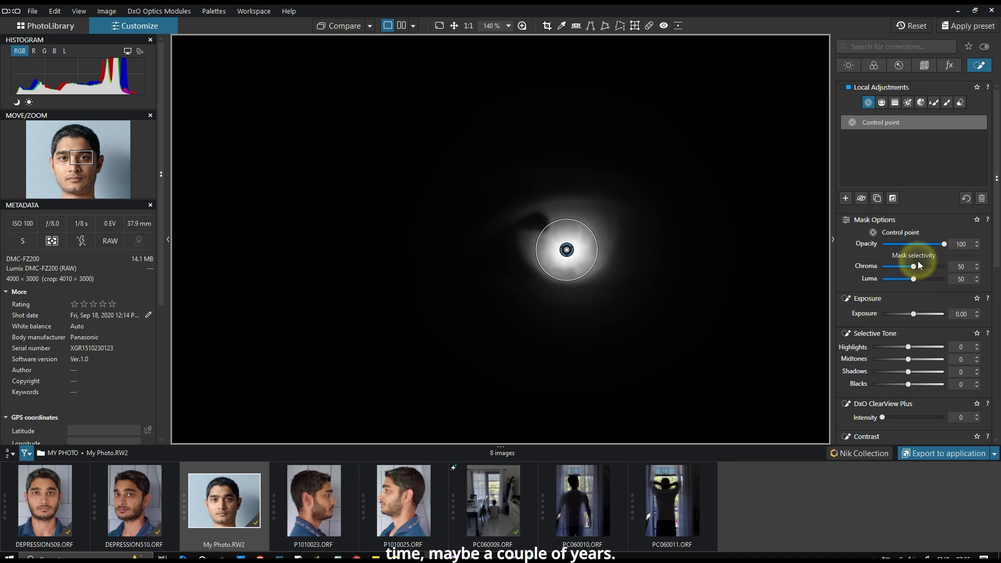
{"action": "left_click_drag", "start_coordinate": [915, 267], "coordinate": [928, 268]}
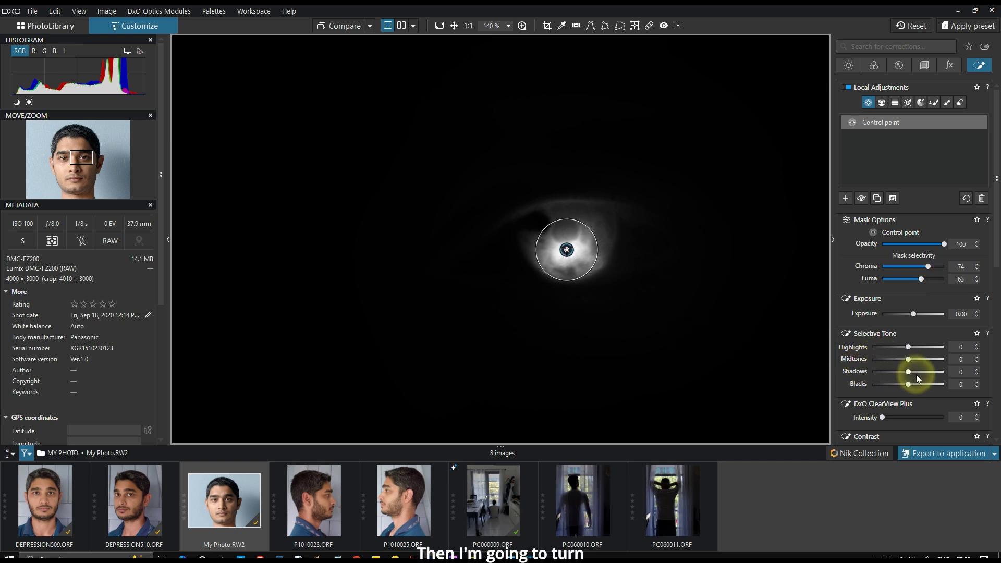
Set the iris control point's DxO ClearView Plus intensity to 41 and its Microcontrast to 55.
{"action": "scroll", "coordinate": [920, 374], "scroll_direction": "down", "scroll_amount": 1}
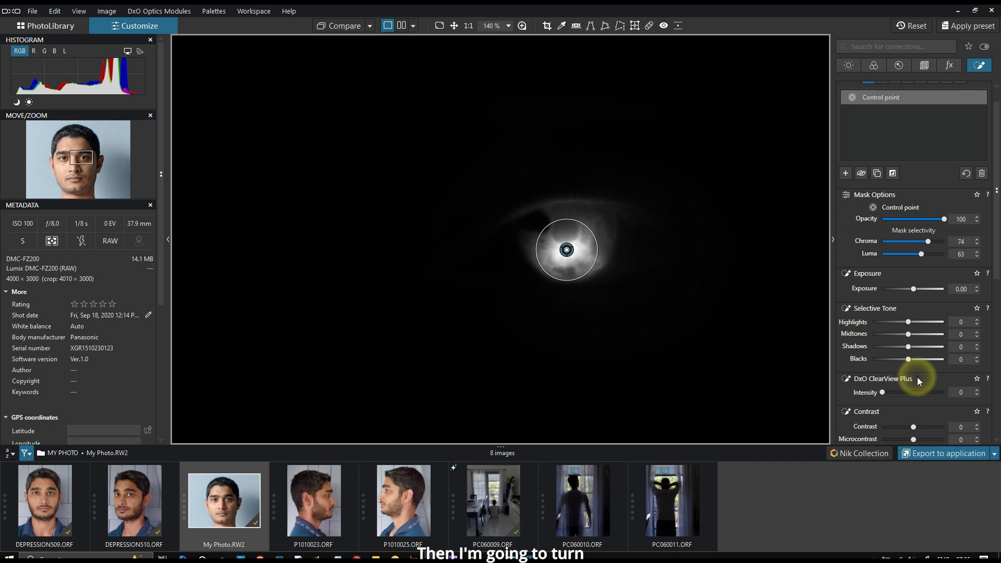
{"action": "left_click", "coordinate": [899, 393]}
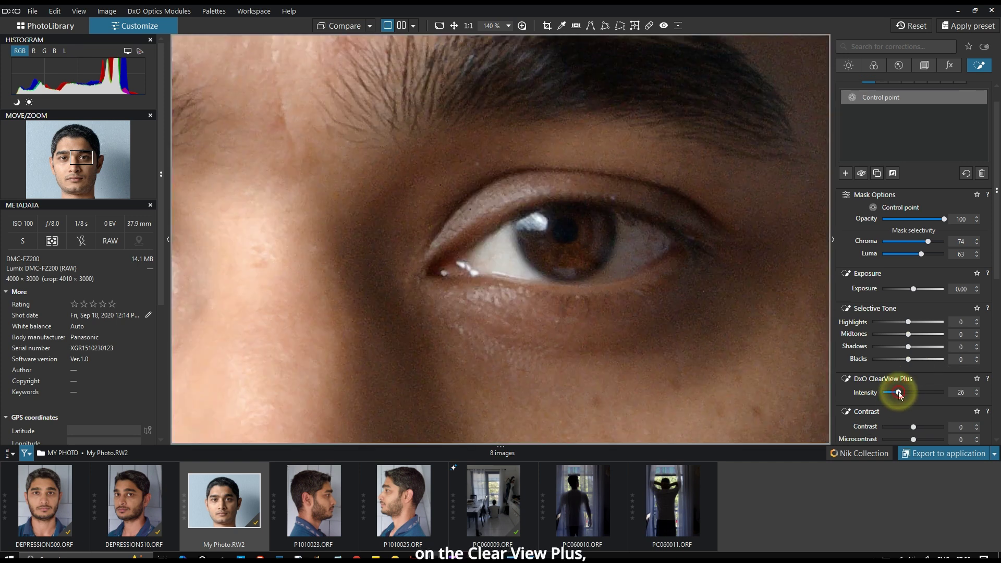
{"action": "left_click_drag", "start_coordinate": [900, 394], "coordinate": [907, 393]}
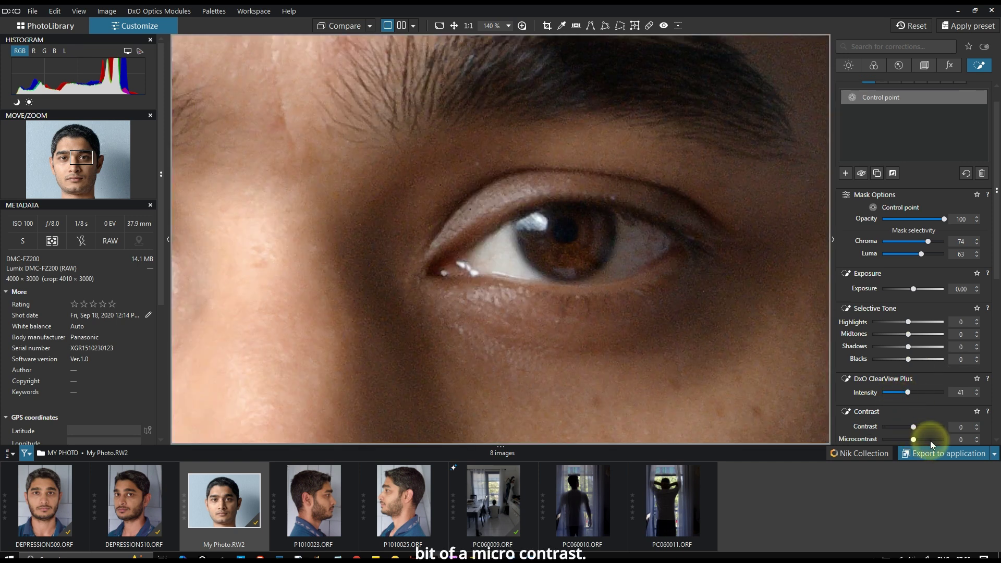
Raise the iris control point's Shadows to 17 and Midtones to 19, and enlarge its radius slightly beyond the iris.
{"action": "left_click", "coordinate": [909, 347]}
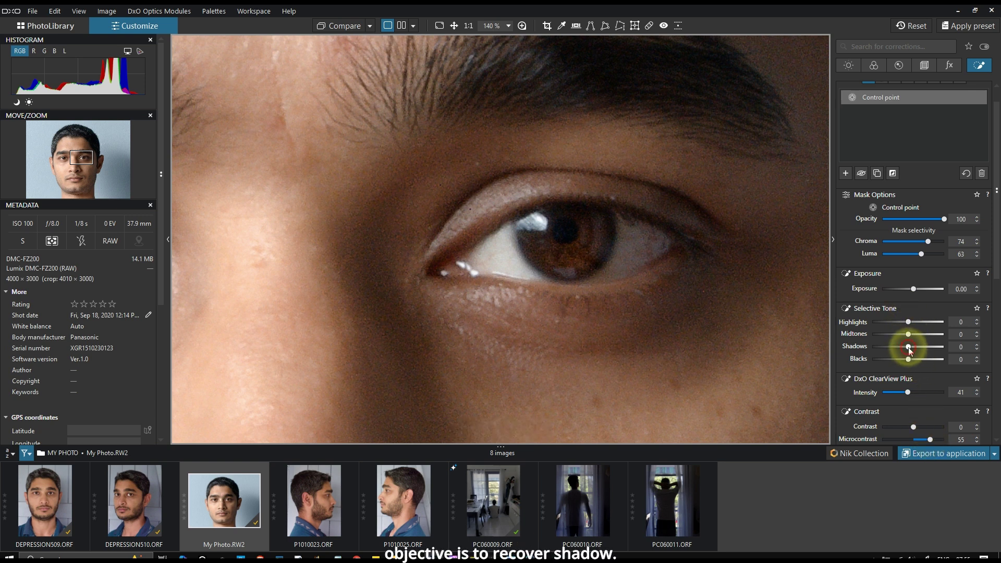
{"action": "left_click_drag", "start_coordinate": [908, 347], "coordinate": [916, 350]}
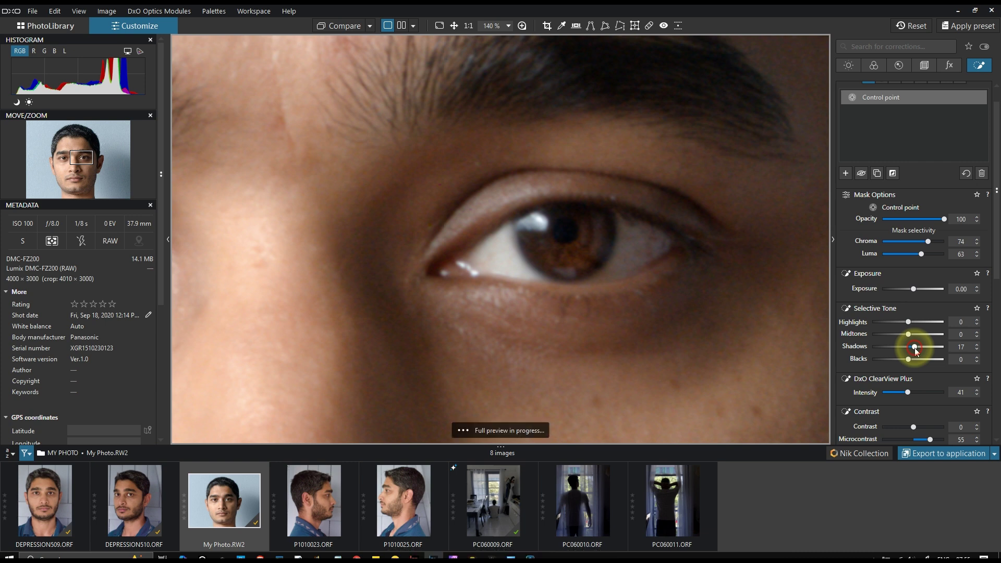
{"action": "left_click_drag", "start_coordinate": [908, 334], "coordinate": [916, 338]}
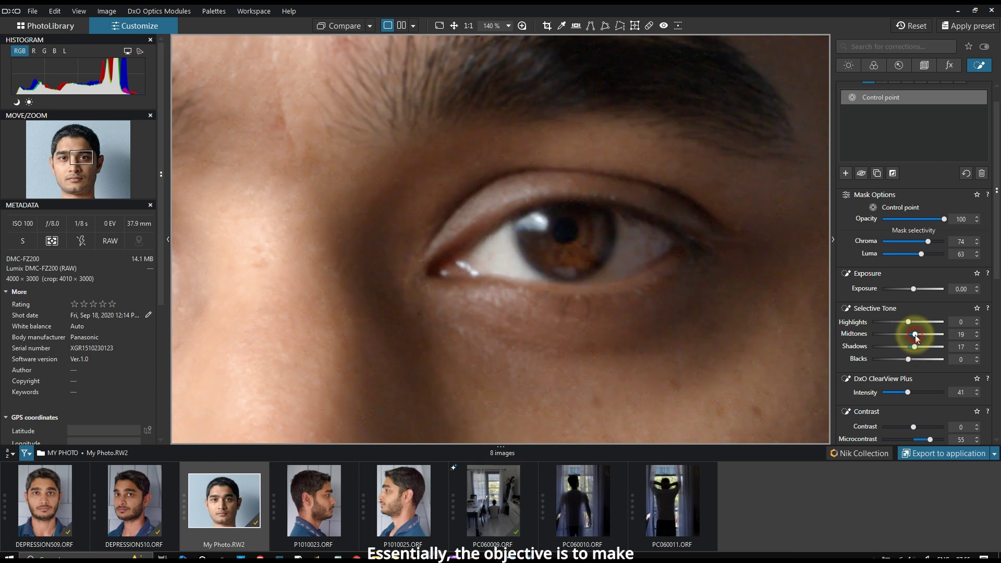
{"action": "left_click_drag", "start_coordinate": [595, 259], "coordinate": [614, 260]}
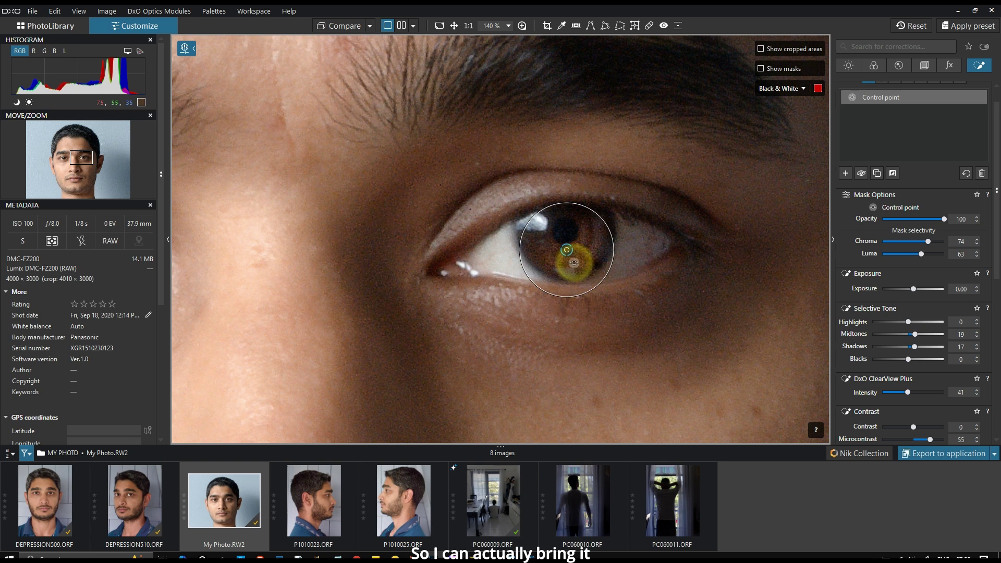
Recentre the control point on the shaded-side iris and set its Exposure to 0.64, Blacks to -19 and Shadows to 26.
{"action": "left_click_drag", "start_coordinate": [568, 252], "coordinate": [572, 245]}
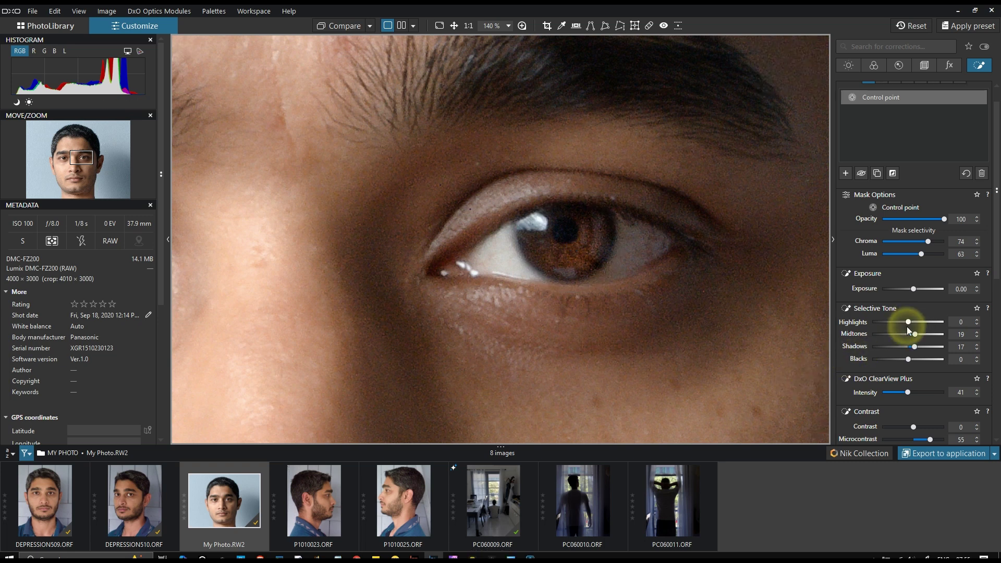
{"action": "left_click_drag", "start_coordinate": [915, 287], "coordinate": [919, 287]}
{"action": "mouse_move", "coordinate": [908, 360]}
{"action": "left_mouse_down"}
{"action": "mouse_move", "coordinate": [894, 359]}
{"action": "mouse_move", "coordinate": [902, 360]}
{"action": "left_mouse_up"}
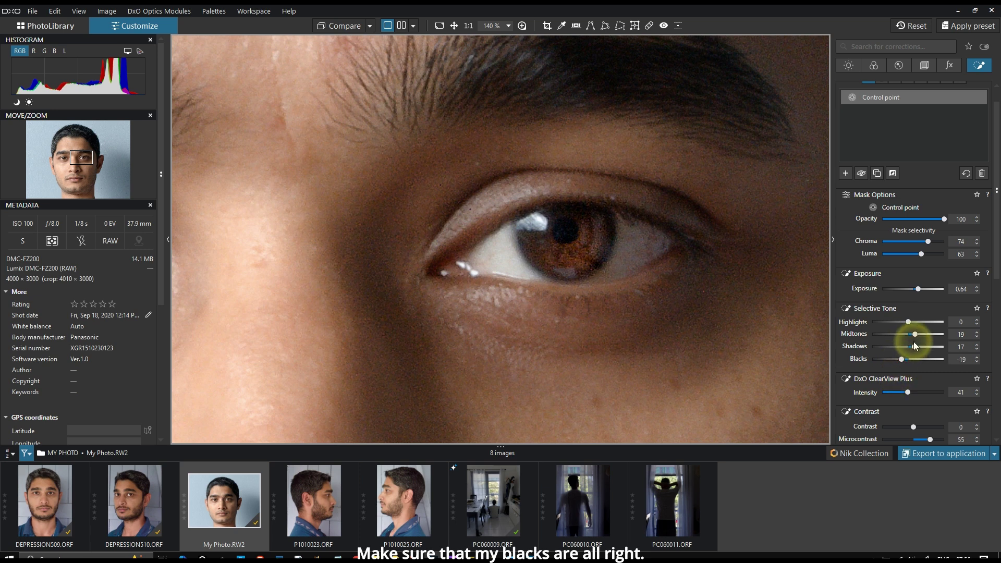
{"action": "left_click_drag", "start_coordinate": [928, 347], "coordinate": [918, 348]}
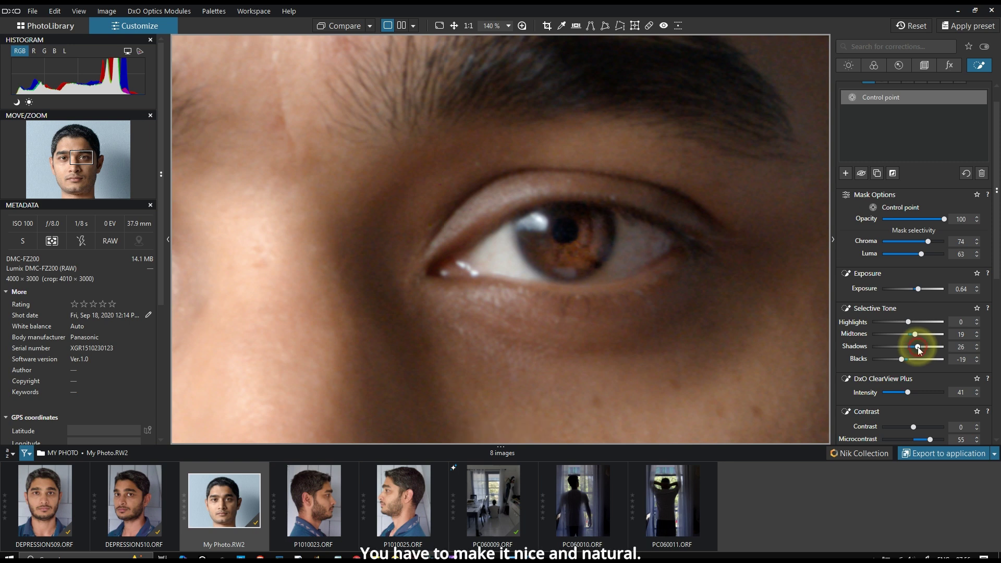
Add a control point on the iris of the other eye, within the same local adjustment mask.
{"action": "scroll", "coordinate": [903, 384], "scroll_direction": "down", "scroll_amount": 3}
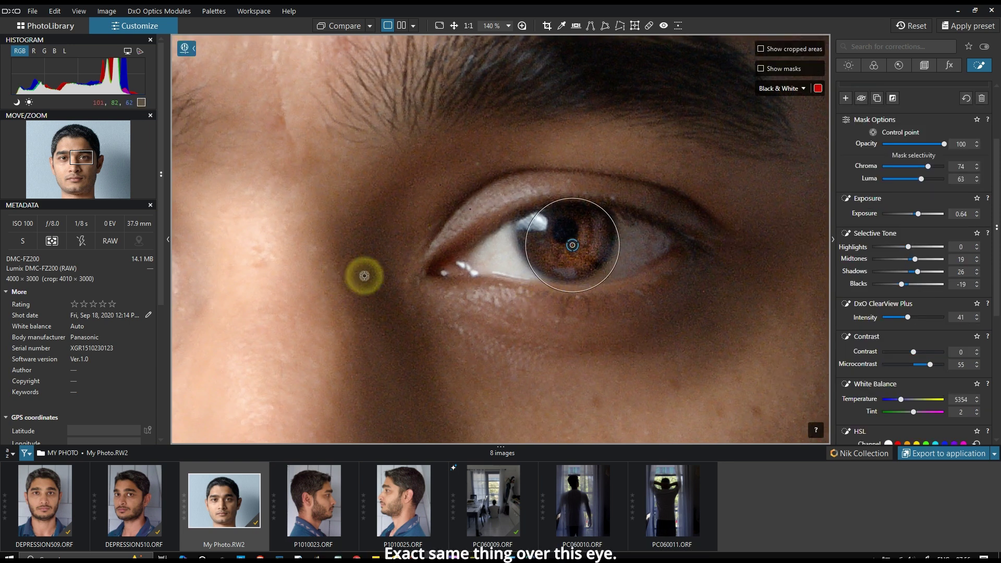
{"action": "scroll", "coordinate": [498, 301], "scroll_direction": "down", "scroll_amount": 2}
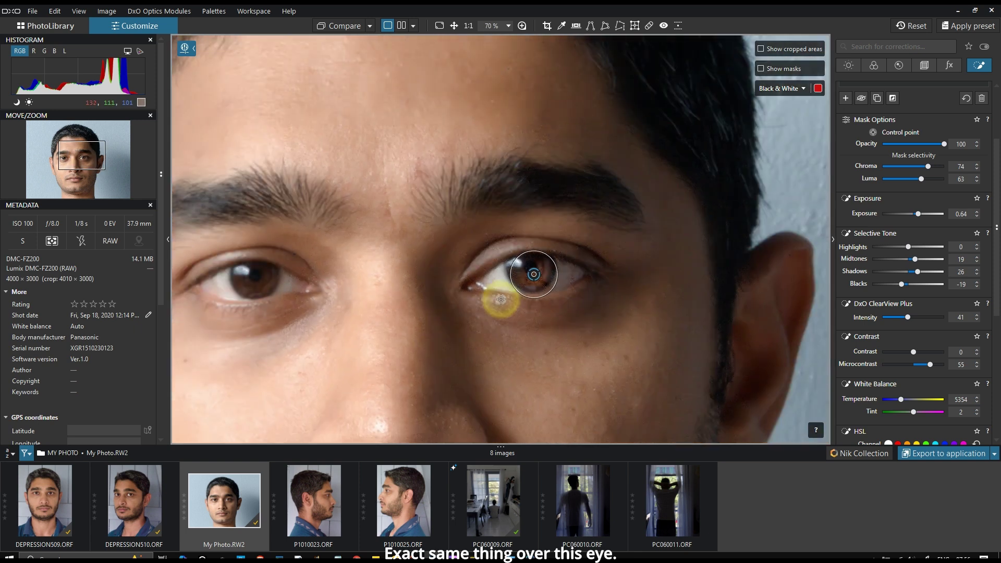
{"action": "scroll", "coordinate": [501, 300], "scroll_direction": "down", "scroll_amount": 1}
{"action": "scroll", "coordinate": [402, 270], "scroll_direction": "up", "scroll_amount": 4}
{"action": "left_click", "coordinate": [406, 272]}
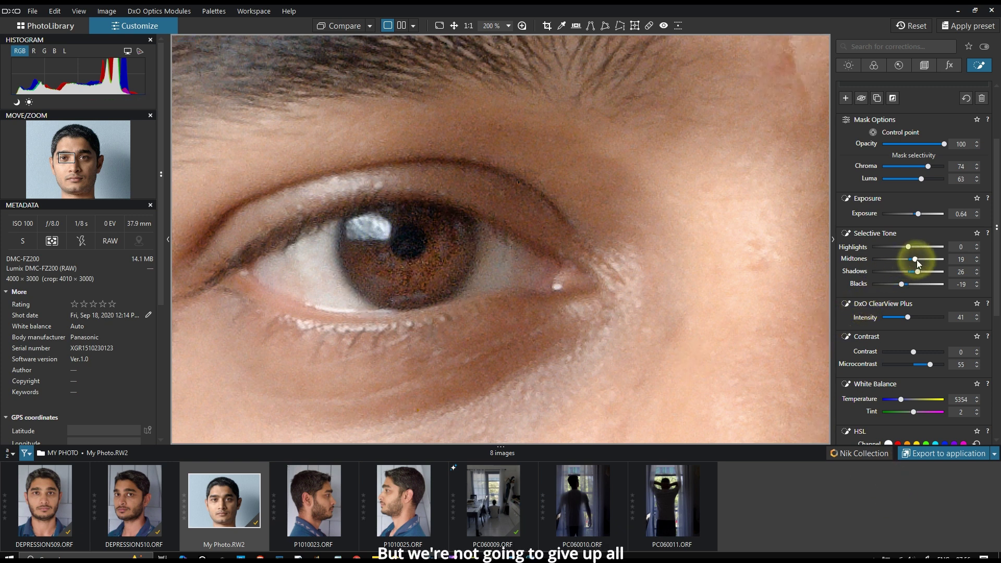
Set the eye control points' Midtones to 32 and Microcontrast to 75, and close the control point tool.
{"action": "left_click_drag", "start_coordinate": [917, 260], "coordinate": [923, 259]}
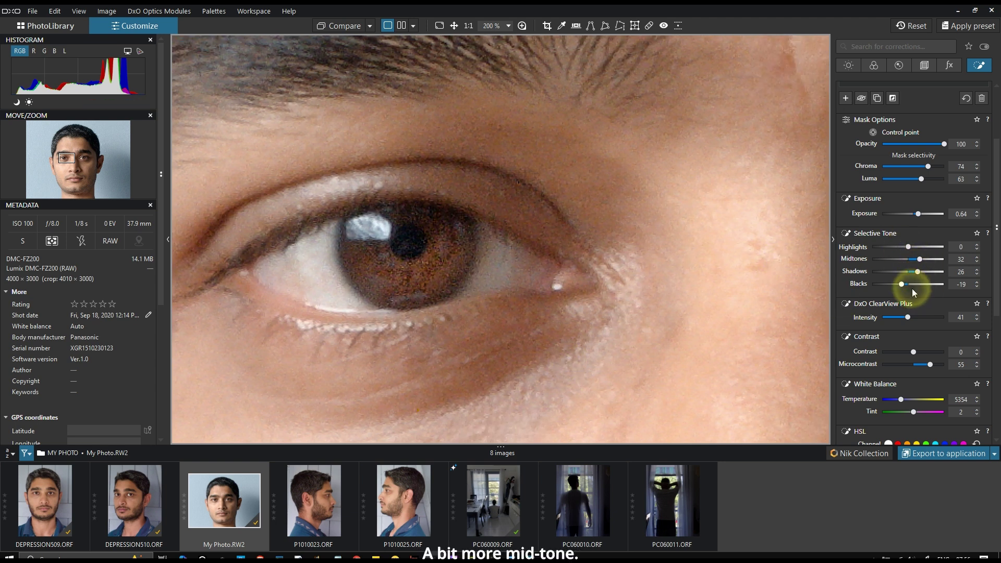
{"action": "left_click_drag", "start_coordinate": [924, 355], "coordinate": [936, 365]}
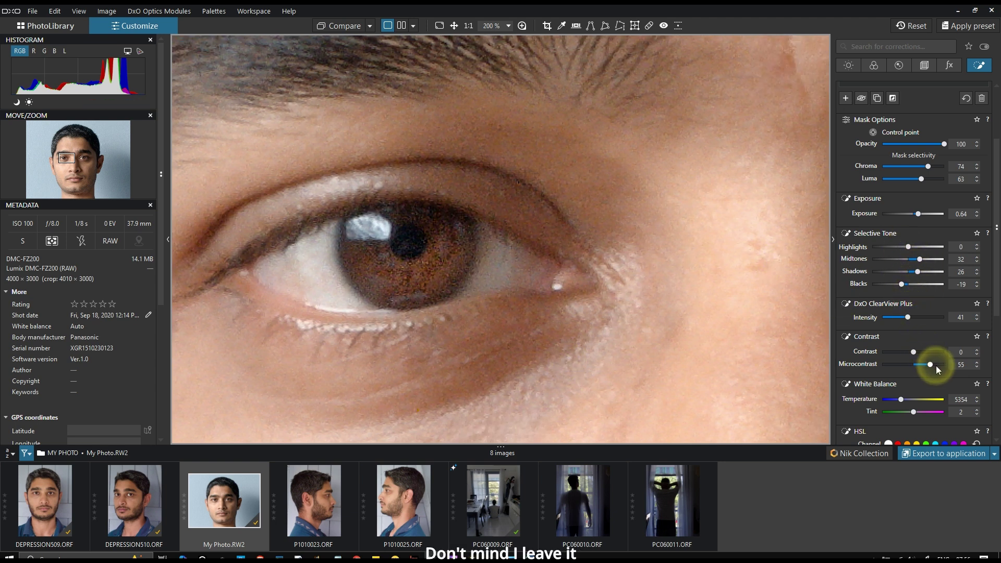
{"action": "left_click", "coordinate": [533, 344]}
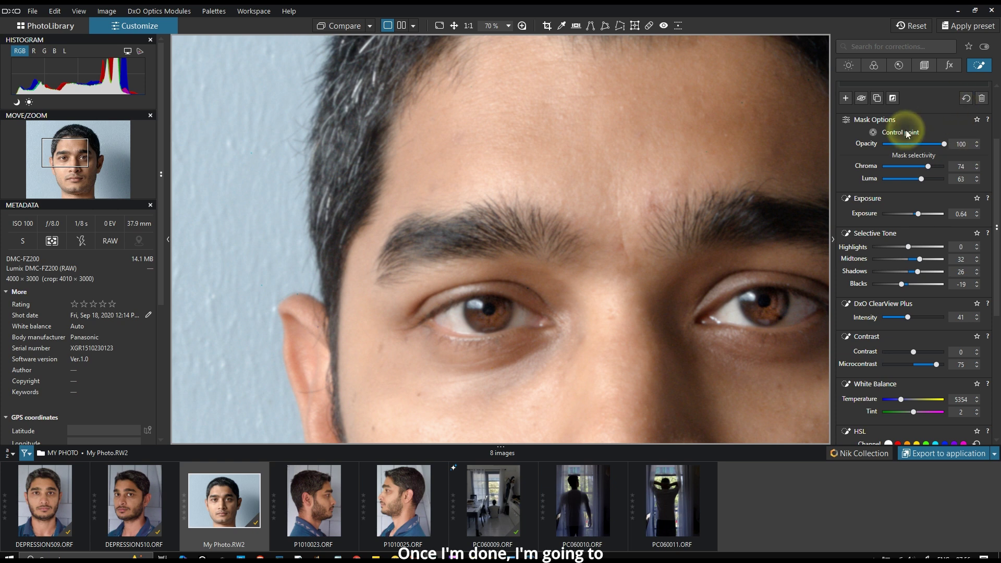
{"action": "scroll", "coordinate": [917, 130], "scroll_direction": "up", "scroll_amount": 4}
{"action": "left_click", "coordinate": [867, 102]}
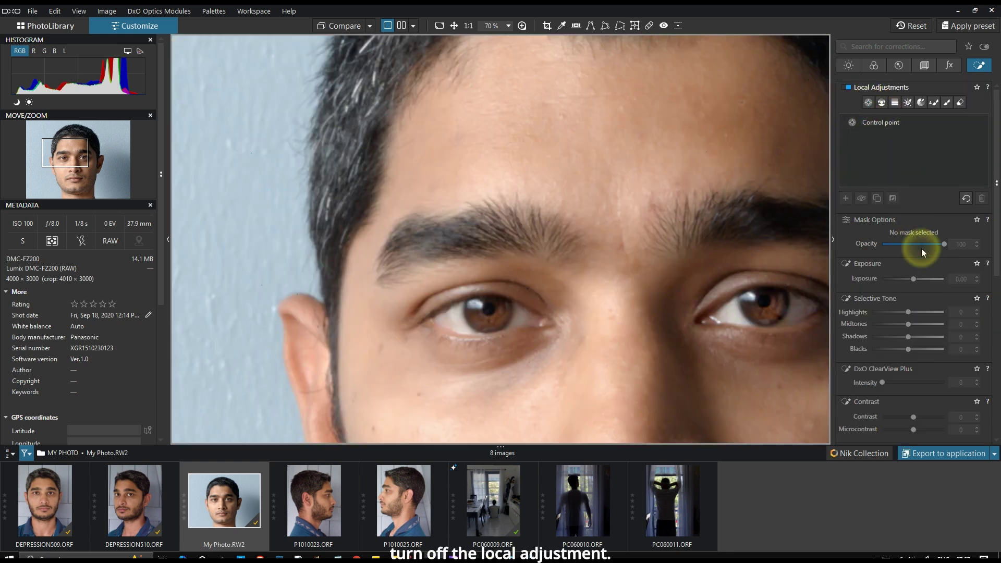
Apply DeepPRIME XD/XD2s denoising to the portrait.
{"action": "scroll", "coordinate": [583, 276], "scroll_direction": "down", "scroll_amount": 3}
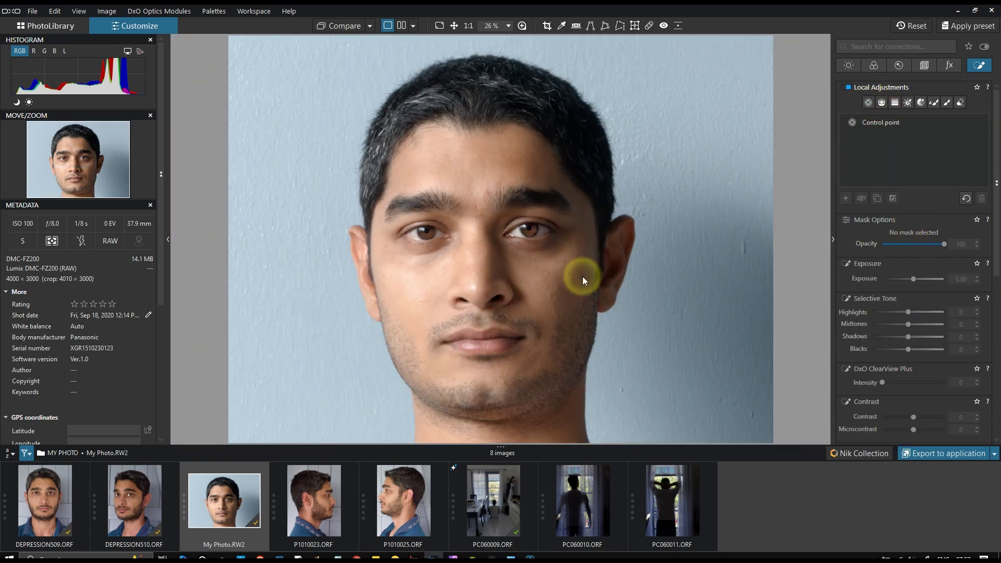
{"action": "scroll", "coordinate": [583, 276], "scroll_direction": "down", "scroll_amount": 1}
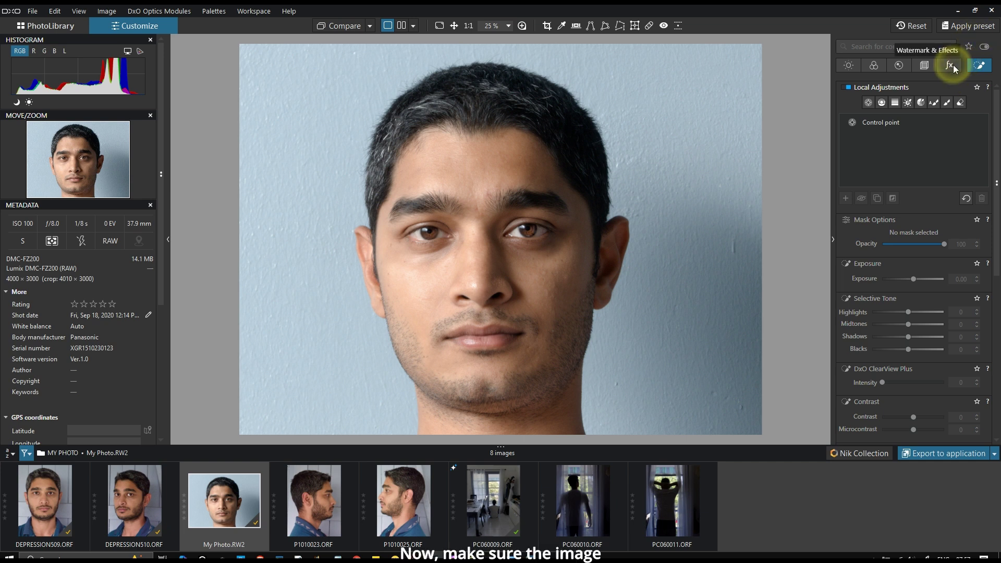
{"action": "left_click", "coordinate": [902, 65]}
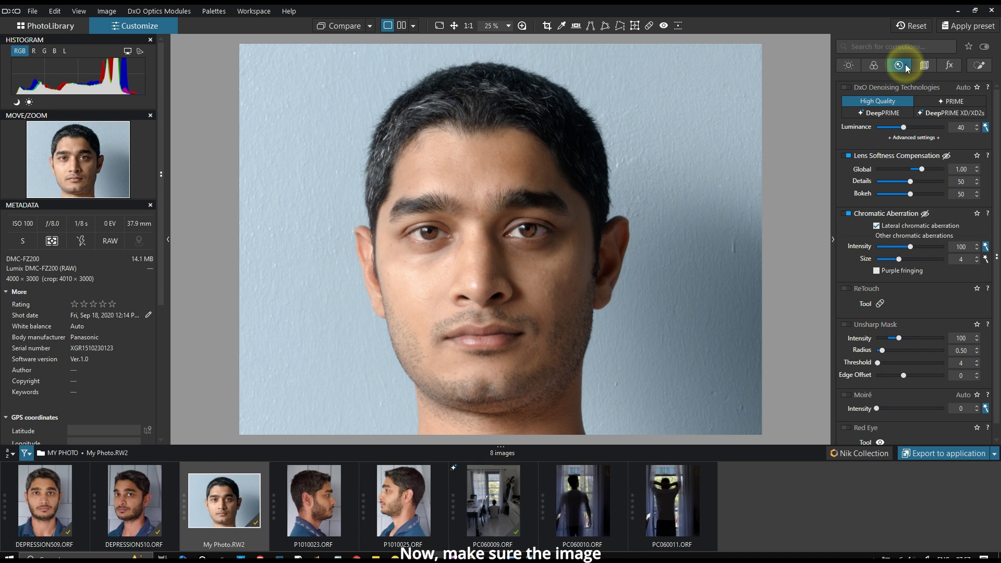
{"action": "left_click", "coordinate": [925, 114]}
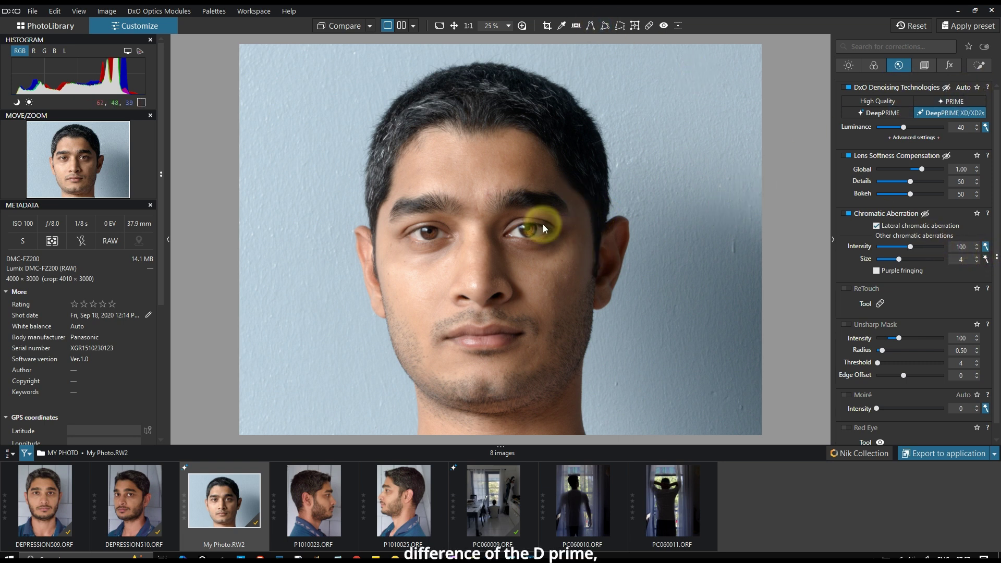
Inspect the shaded-side eye in the loupe at 200 %, comparing it with Lens Softness Compensation and denoising off and on.
{"action": "left_click", "coordinate": [525, 24]}
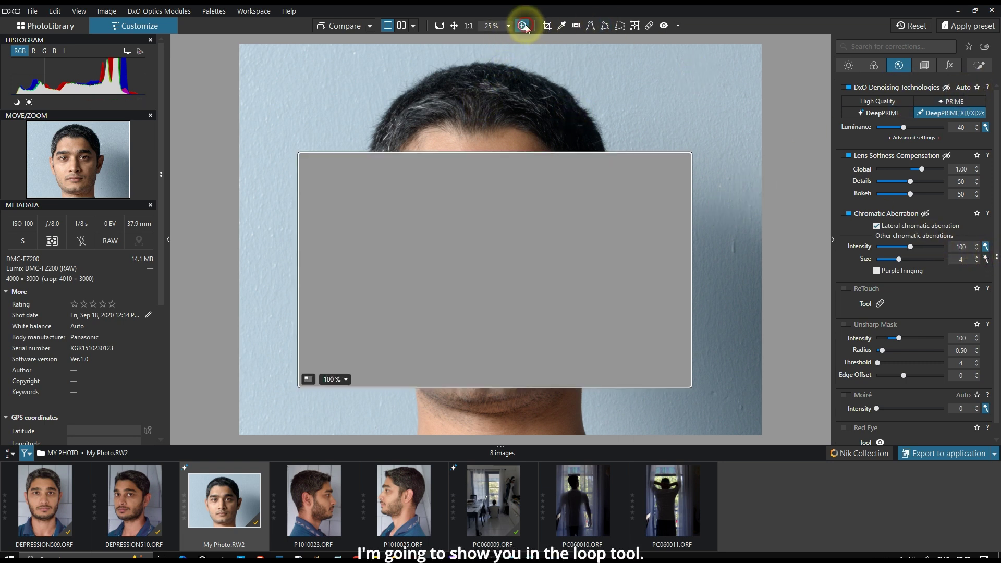
{"action": "left_click_drag", "start_coordinate": [512, 230], "coordinate": [515, 254]}
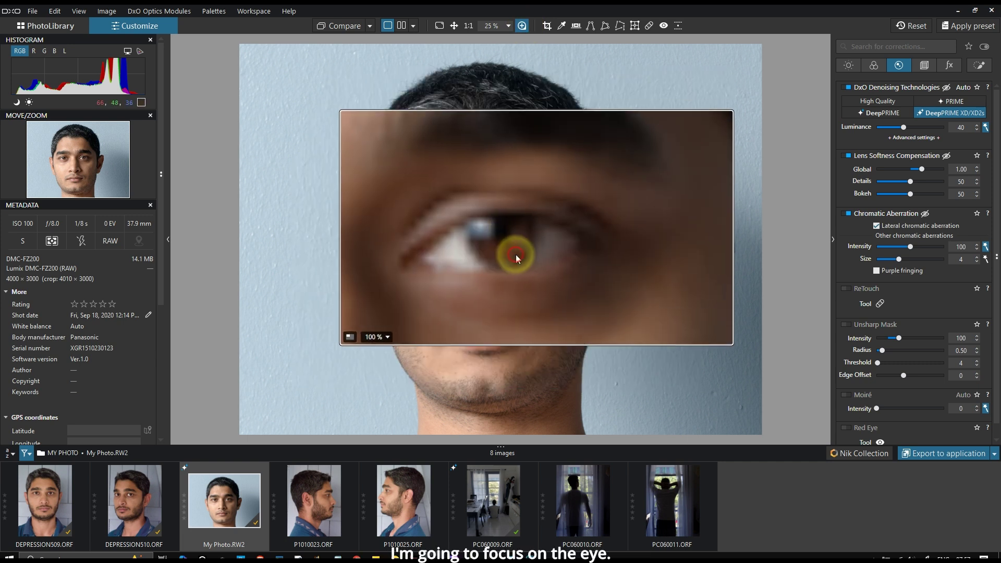
{"action": "left_click", "coordinate": [385, 337]}
{"action": "left_click", "coordinate": [374, 359]}
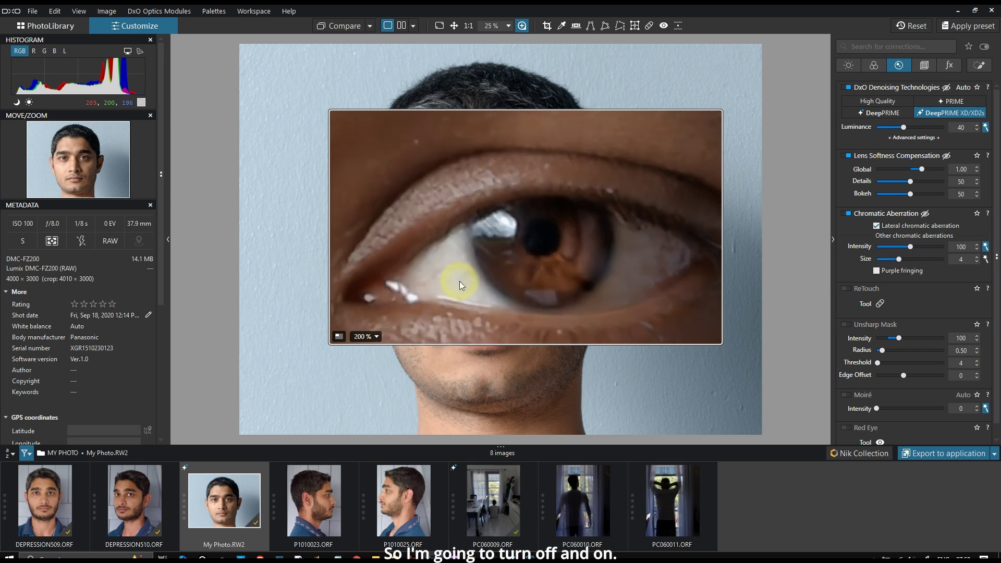
{"action": "left_click", "coordinate": [849, 155]}
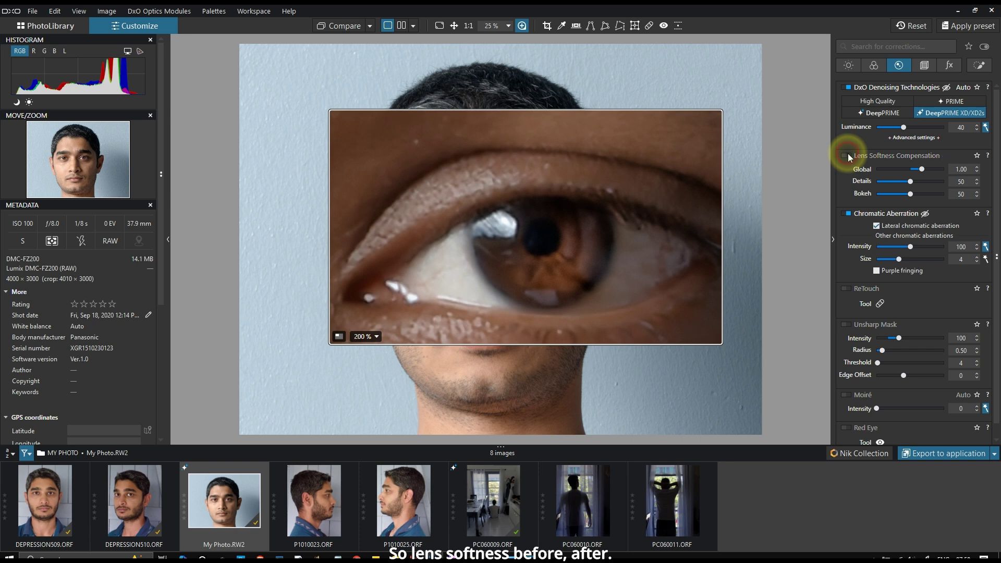
{"action": "left_click", "coordinate": [848, 155]}
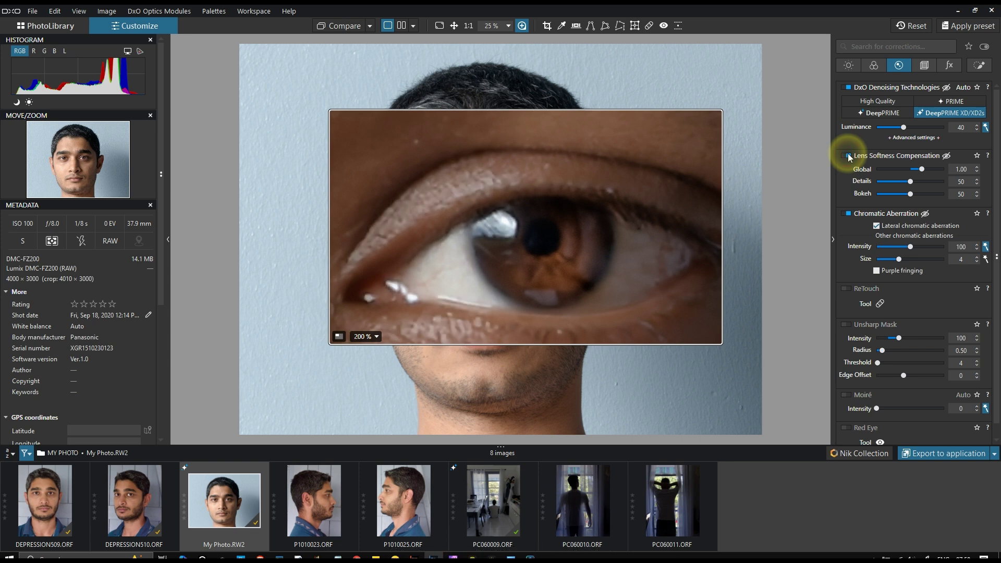
{"action": "left_click", "coordinate": [848, 87]}
{"action": "left_click", "coordinate": [848, 87]}
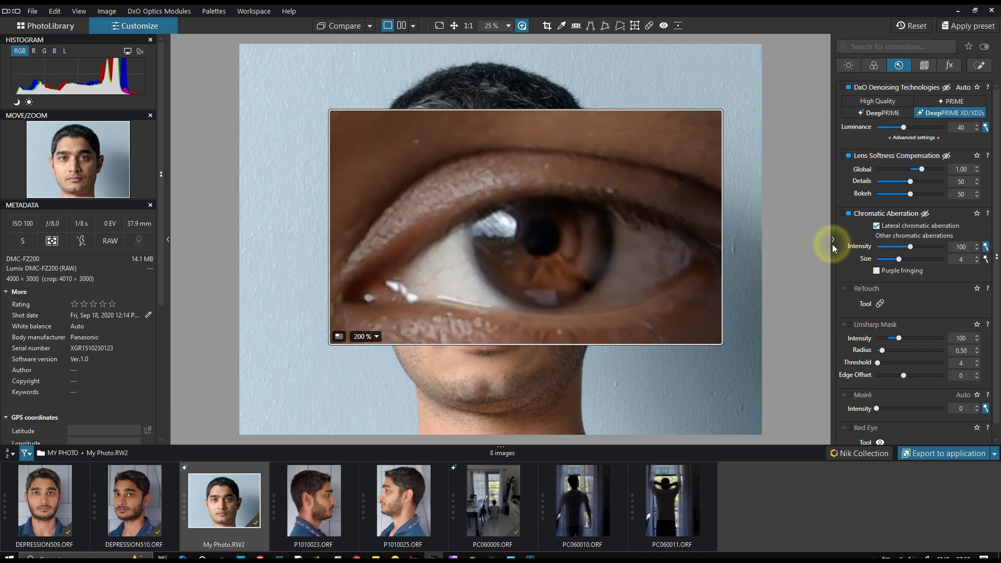
{"action": "left_click", "coordinate": [522, 26]}
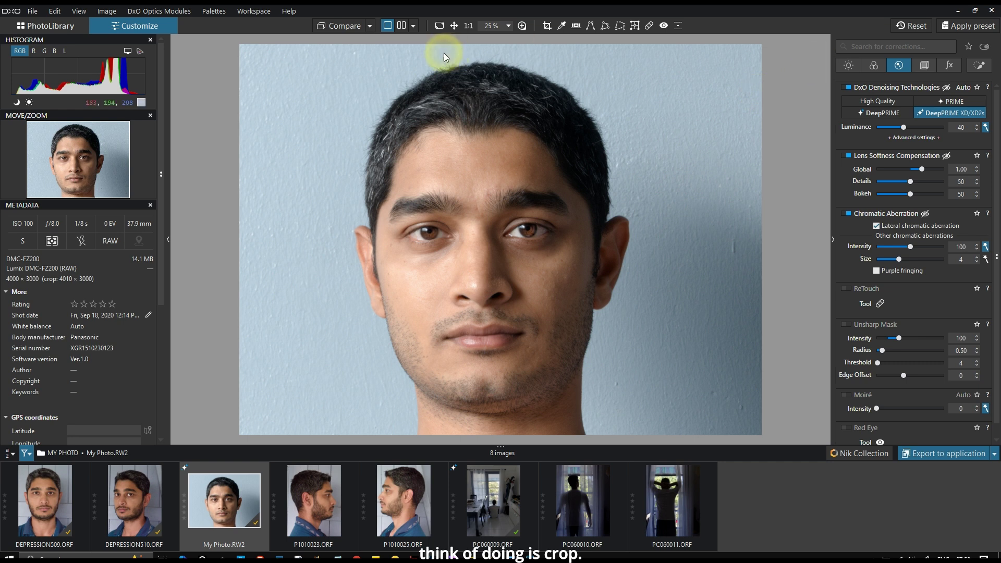
Crop the portrait to a centred square with the 1 × 1 aspect ratio.
{"action": "left_click", "coordinate": [550, 26]}
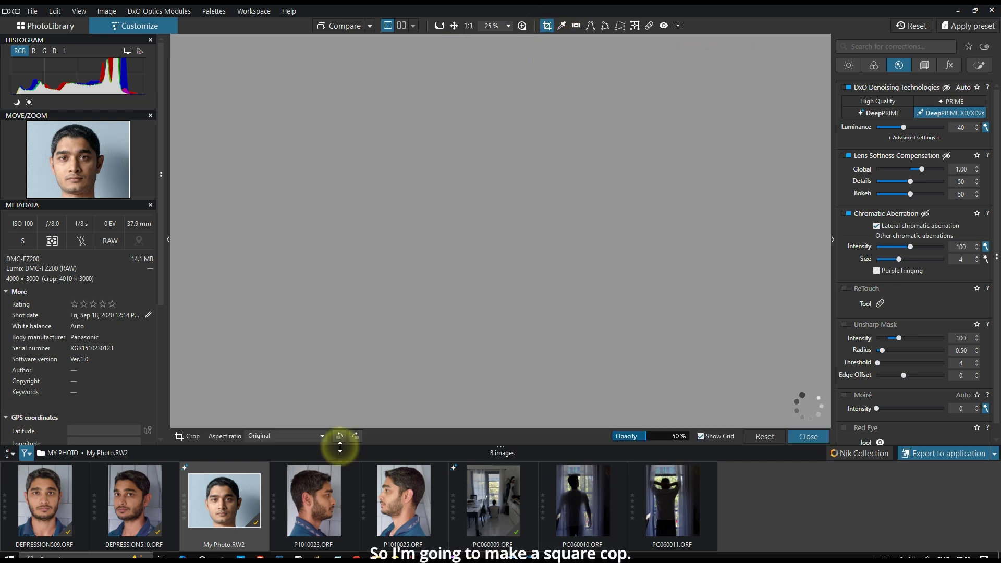
{"action": "left_click", "coordinate": [292, 439]}
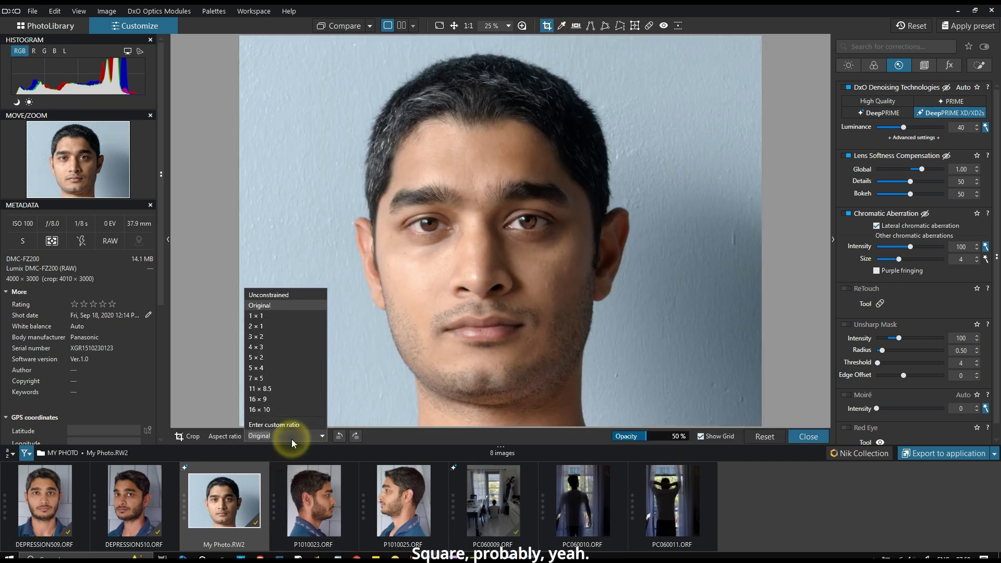
{"action": "left_click", "coordinate": [286, 316]}
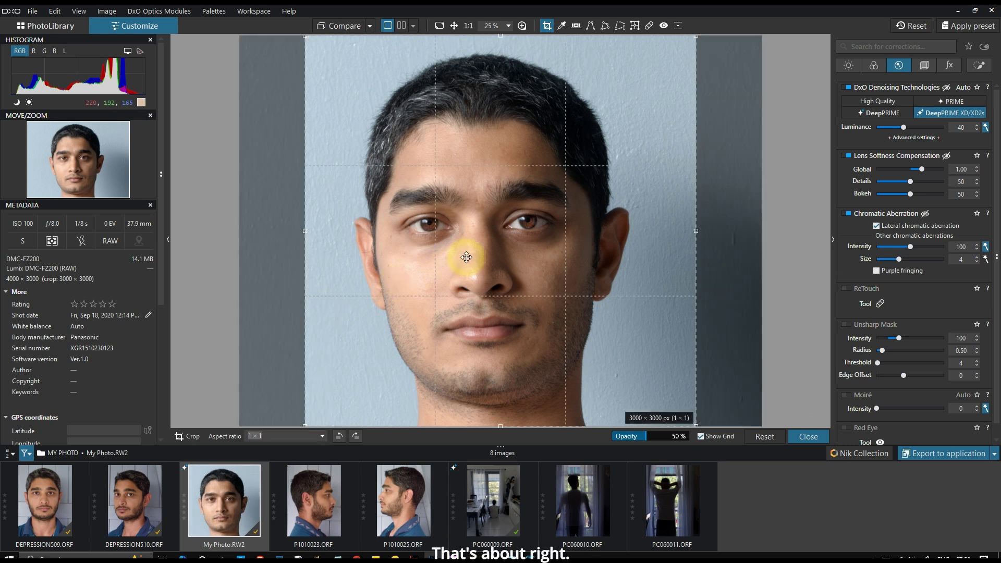
{"action": "left_click", "coordinate": [807, 437]}
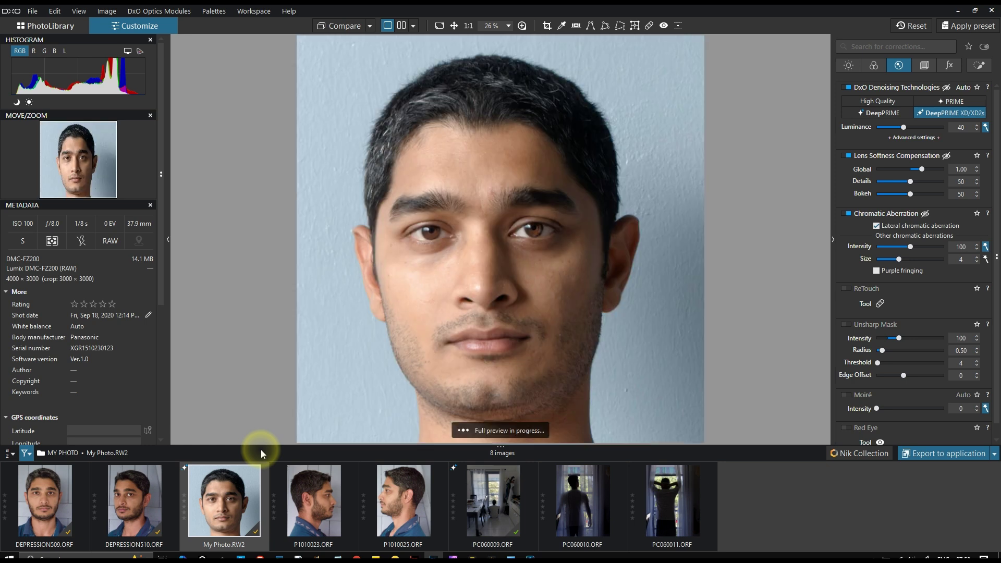
Export the cropped portrait to Affinity Photo as an 8-bit TIFF.
{"action": "left_click", "coordinate": [946, 453]}
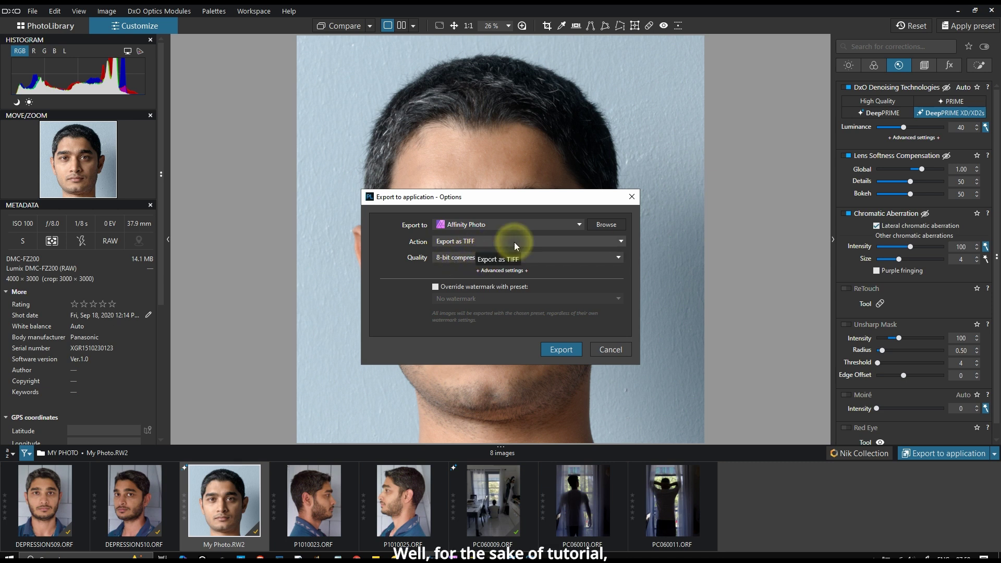
{"action": "left_click", "coordinate": [469, 261]}
{"action": "left_click", "coordinate": [473, 261]}
{"action": "left_click", "coordinate": [475, 260]}
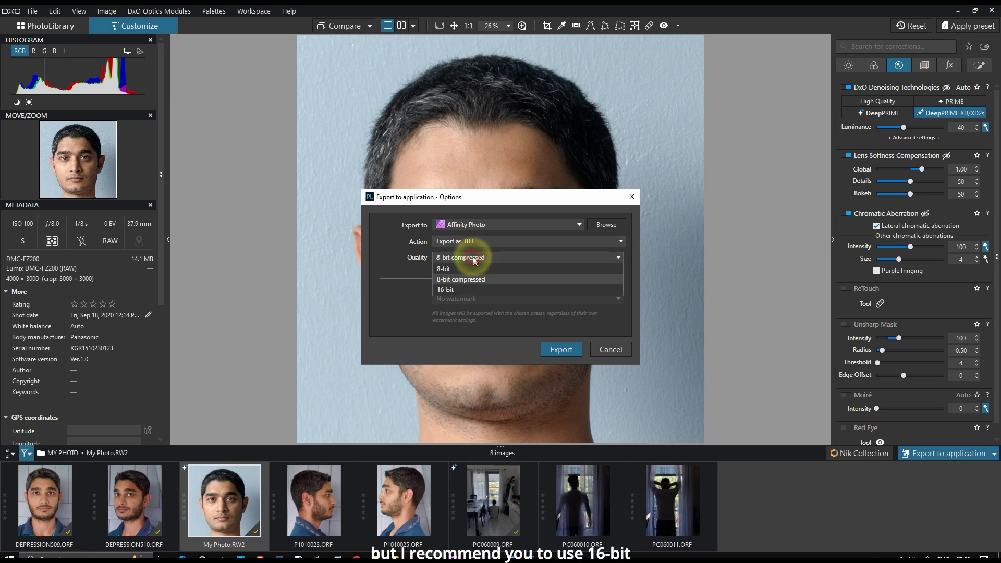
{"action": "left_click", "coordinate": [465, 292]}
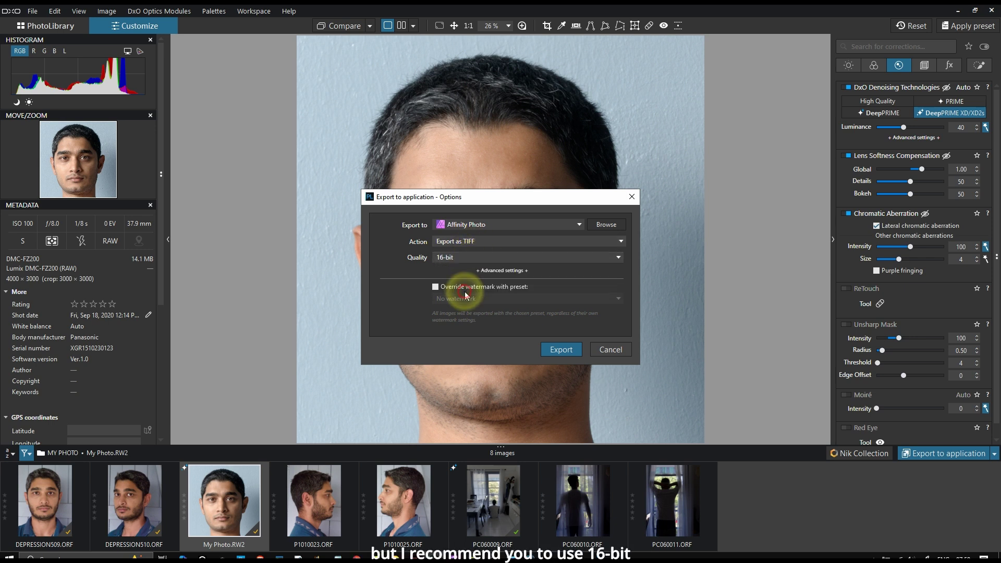
{"action": "left_click", "coordinate": [446, 258]}
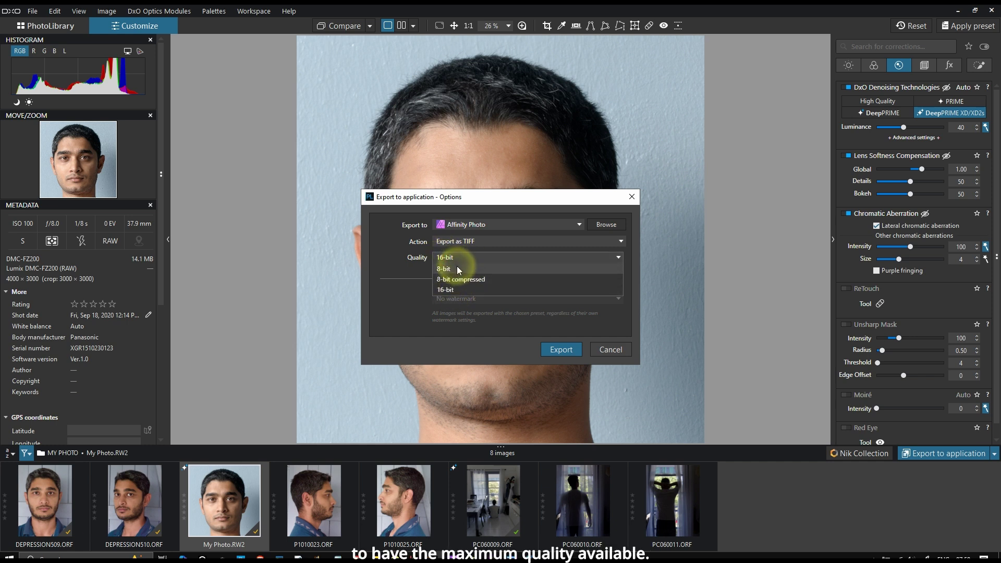
{"action": "left_click", "coordinate": [448, 290]}
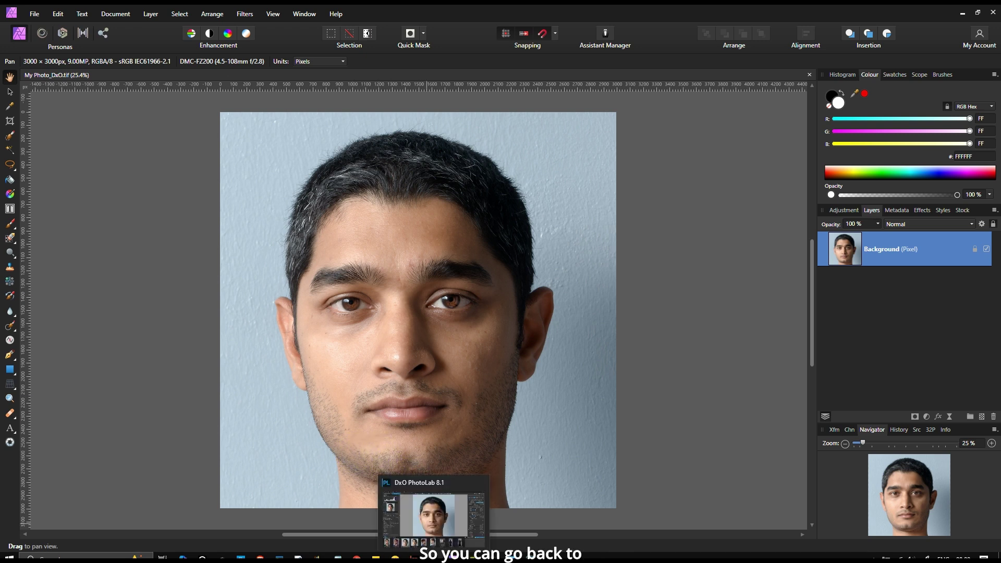
Switch back to DxO PhotoLab, open the options for exporting to an application, and look through the executables available as export target.
{"action": "left_click", "coordinate": [427, 555]}
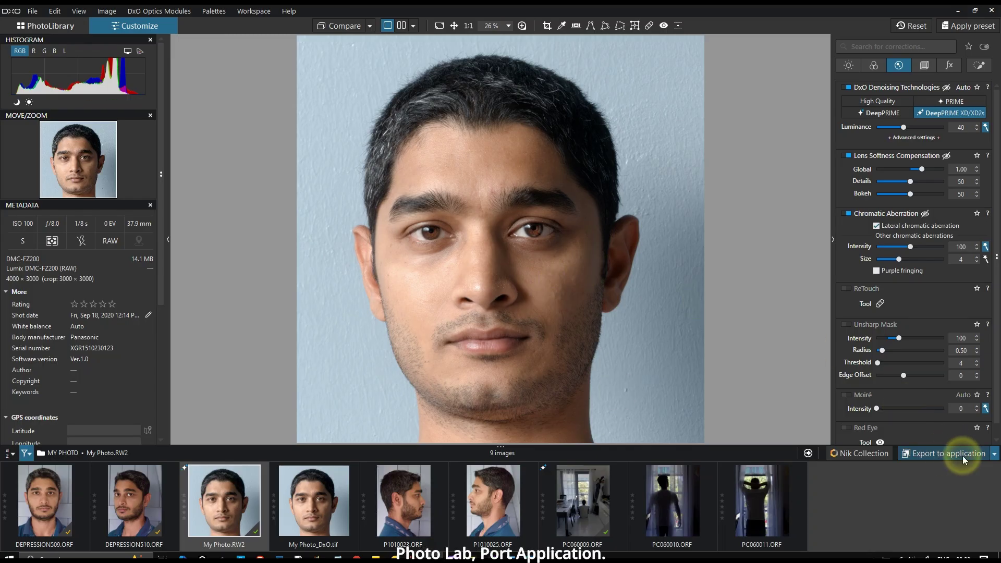
{"action": "left_click", "coordinate": [994, 453]}
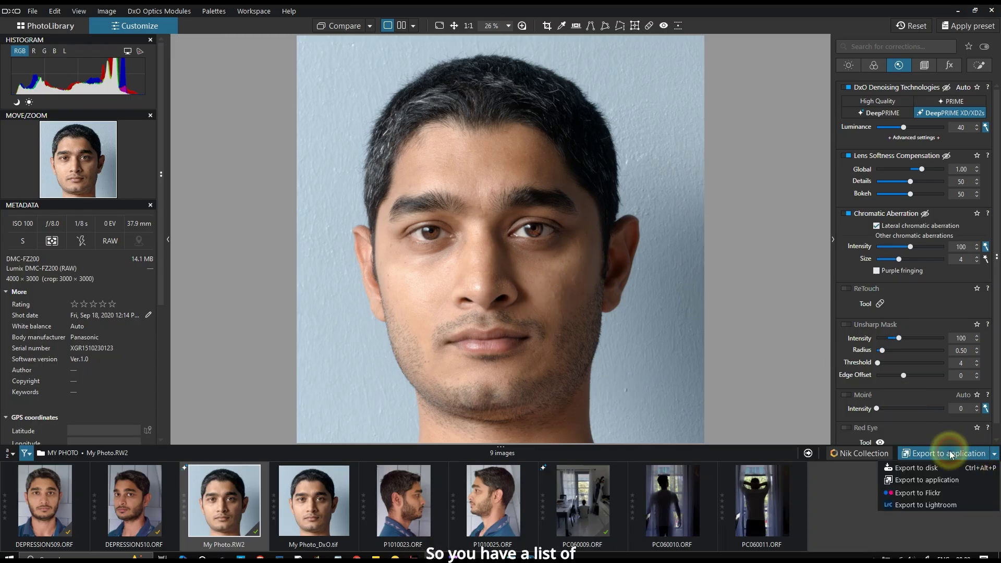
{"action": "left_click", "coordinate": [910, 480]}
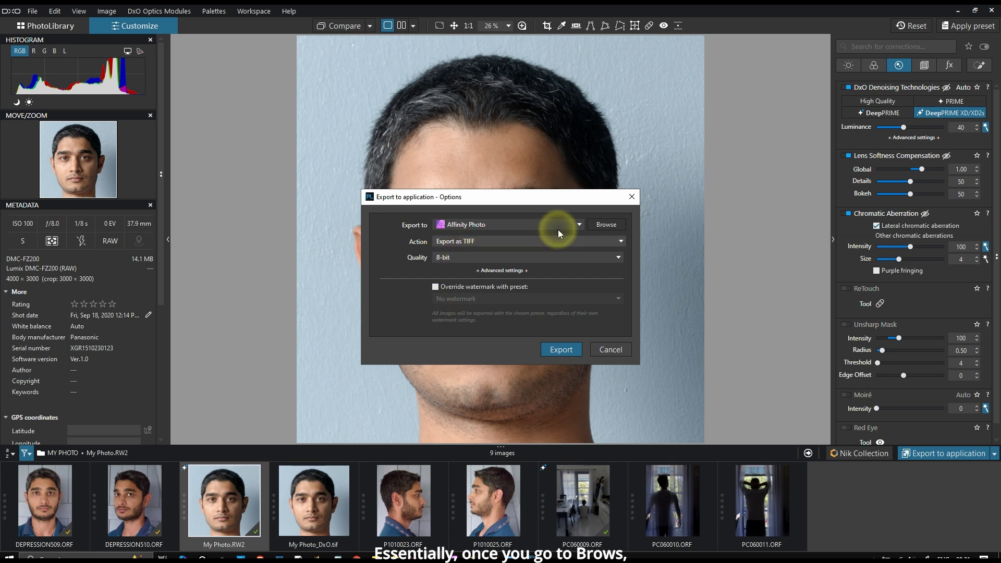
{"action": "left_click", "coordinate": [605, 225]}
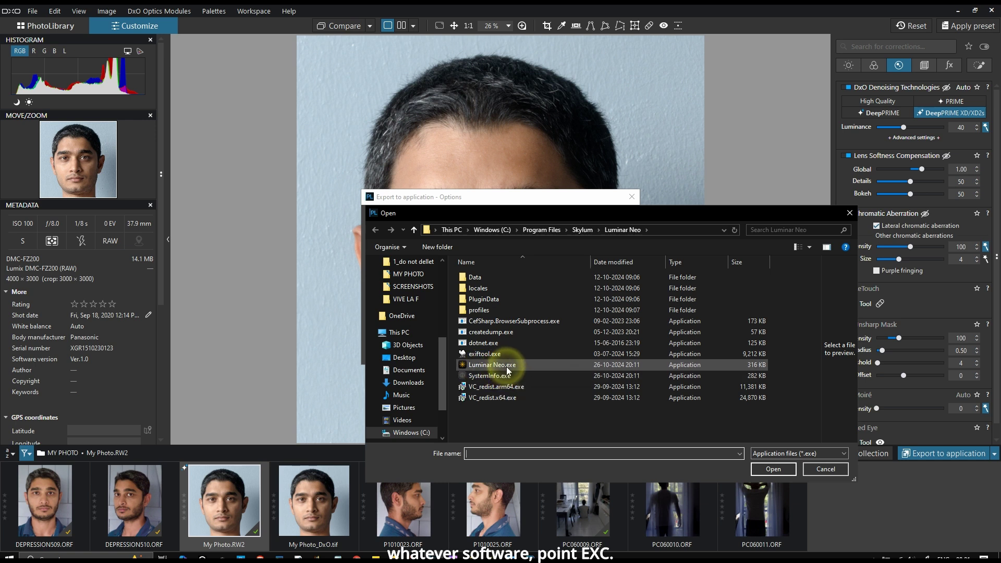
{"action": "left_click", "coordinate": [816, 469]}
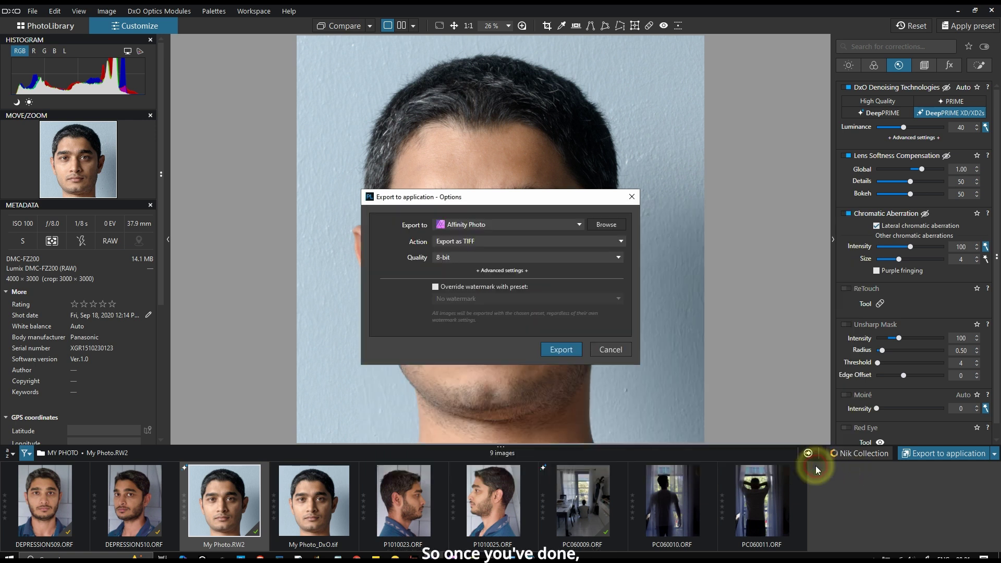
Look through the applications available as export target and close the export options without exporting.
{"action": "left_click", "coordinate": [567, 229]}
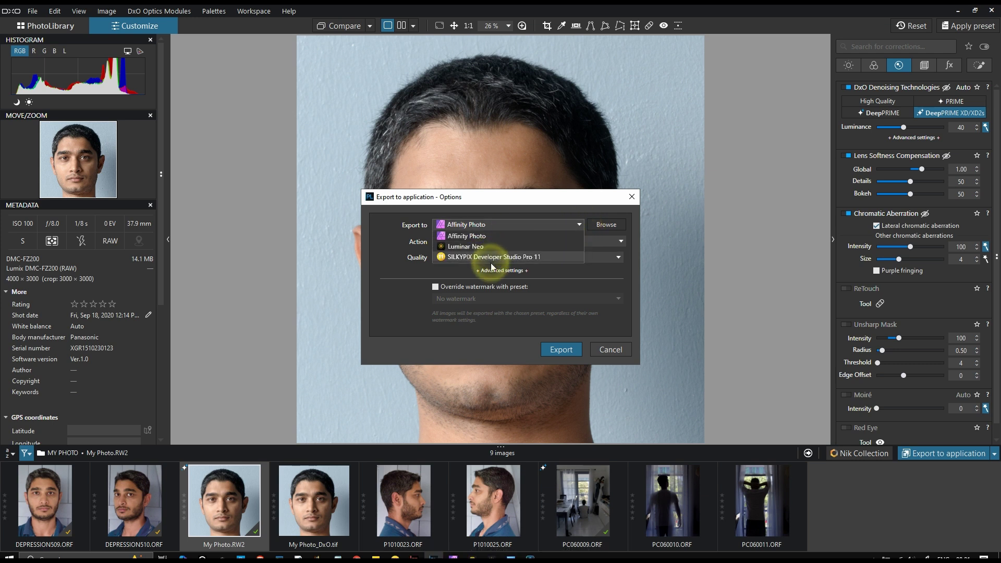
{"action": "left_click", "coordinate": [405, 337]}
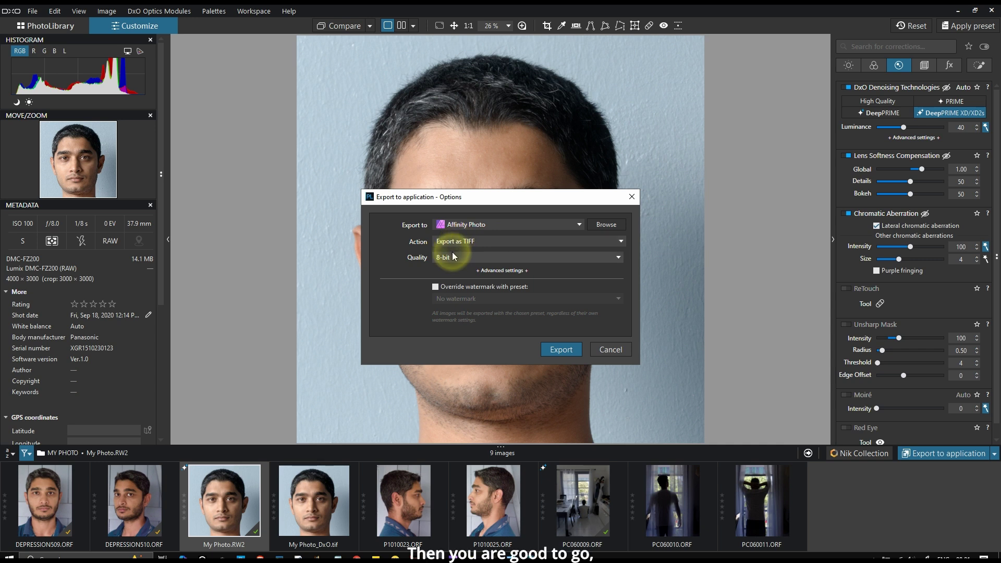
{"action": "left_click", "coordinate": [631, 197]}
Compare the exported My Photo_DxO.tif with My Photo.RW2, leaving the TIFF selected.
{"action": "left_click", "coordinate": [308, 511]}
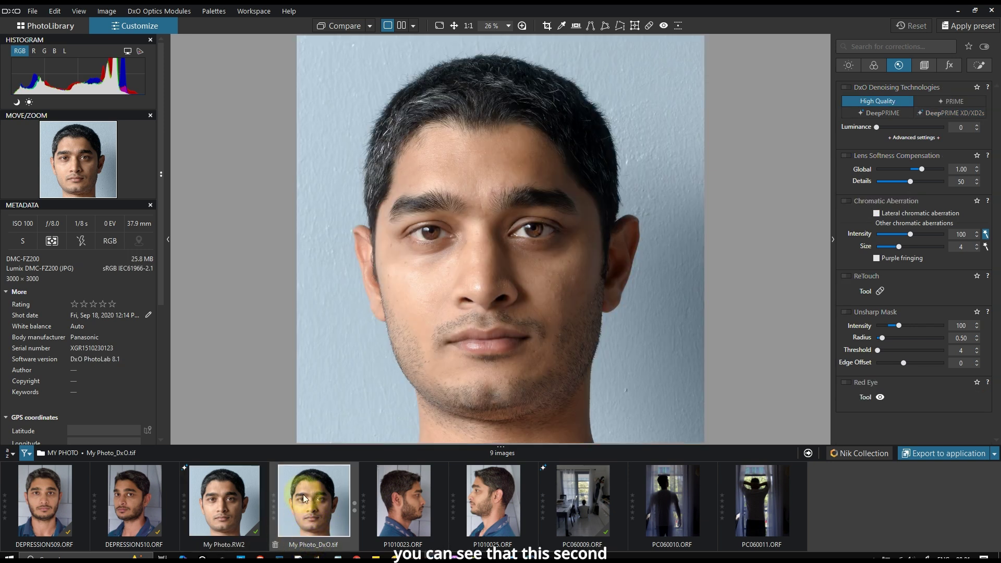
{"action": "left_click", "coordinate": [209, 515]}
{"action": "left_click", "coordinate": [308, 507]}
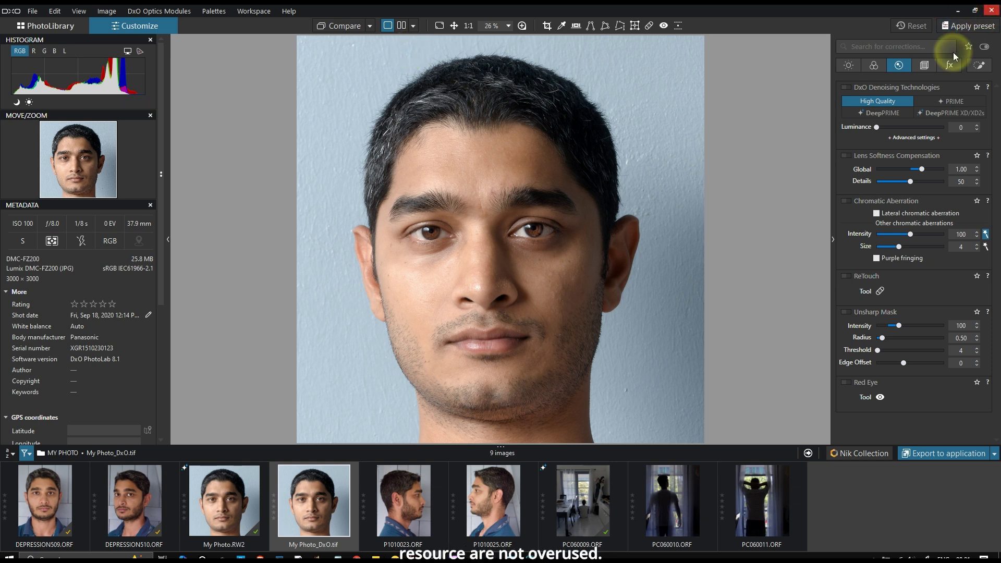
Switch to Affinity Photo and duplicate the portrait's Background layer.
{"action": "left_click", "coordinate": [459, 556]}
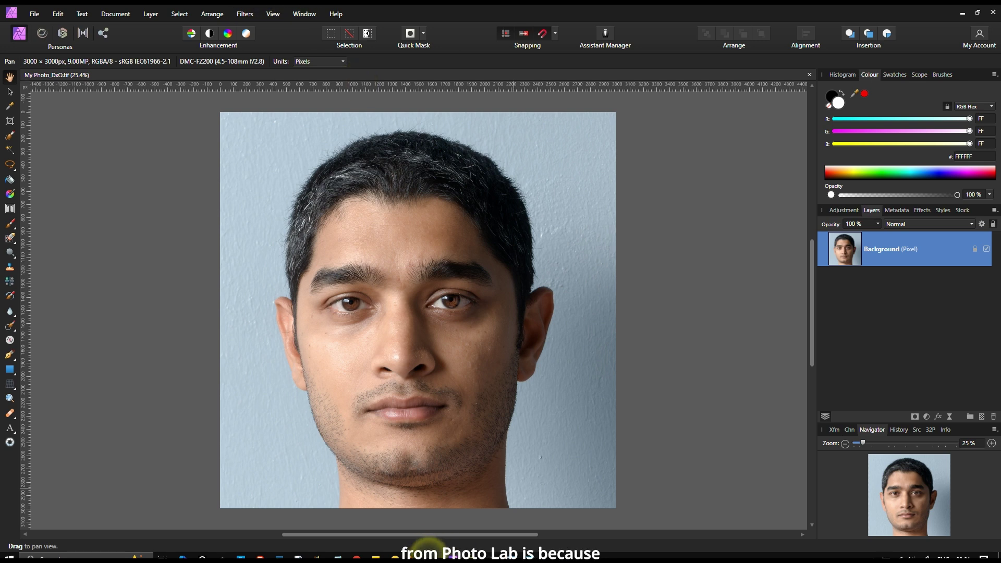
{"action": "right_click", "coordinate": [837, 265]}
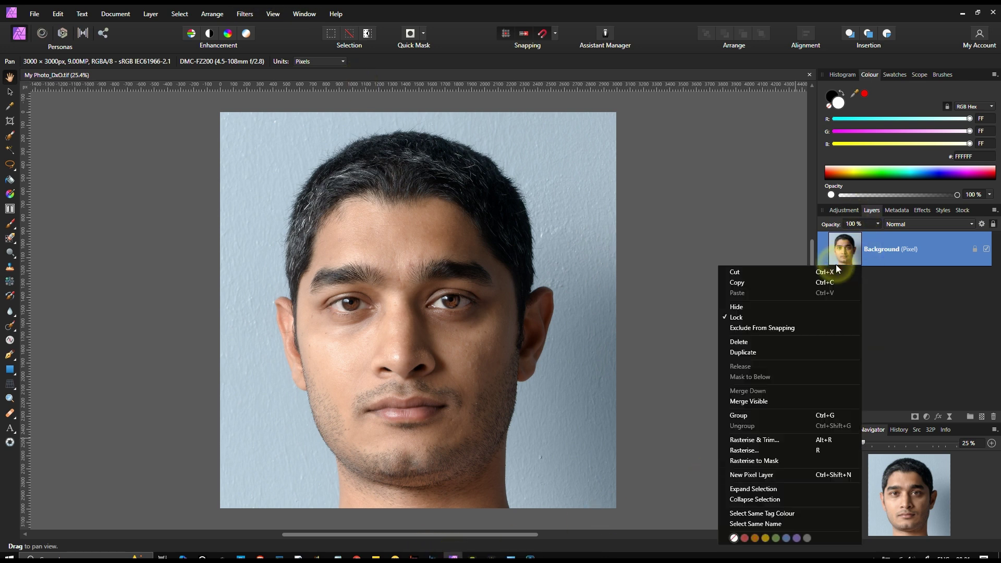
{"action": "left_click", "coordinate": [760, 359]}
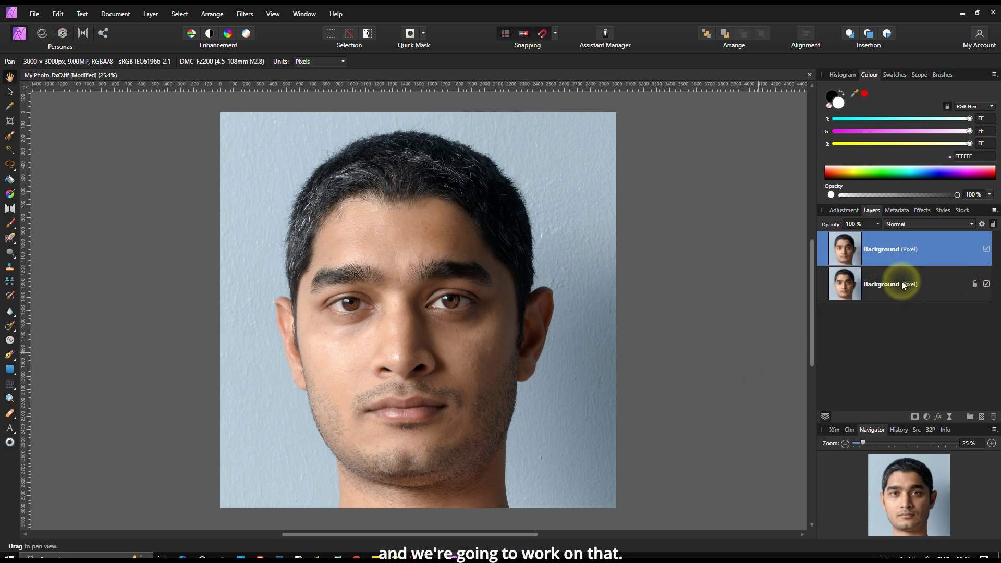
Run the Retouch4me Dodge Burn plugin on the duplicated layer and compare its result with the original photo.
{"action": "left_click", "coordinate": [235, 18]}
{"action": "mouse_move", "coordinate": [185, 145]}
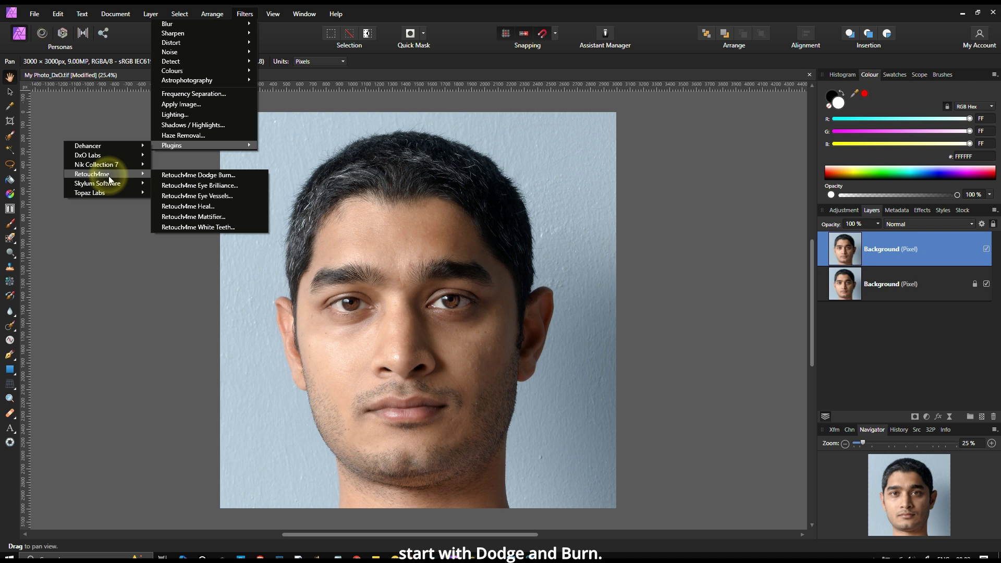
{"action": "left_click", "coordinate": [172, 175]}
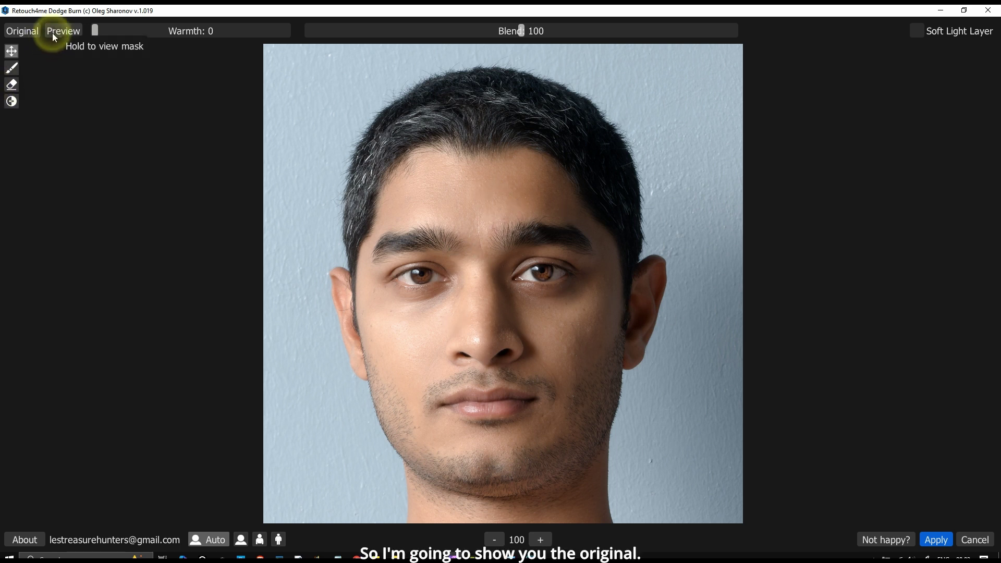
{"action": "left_click", "coordinate": [15, 33]}
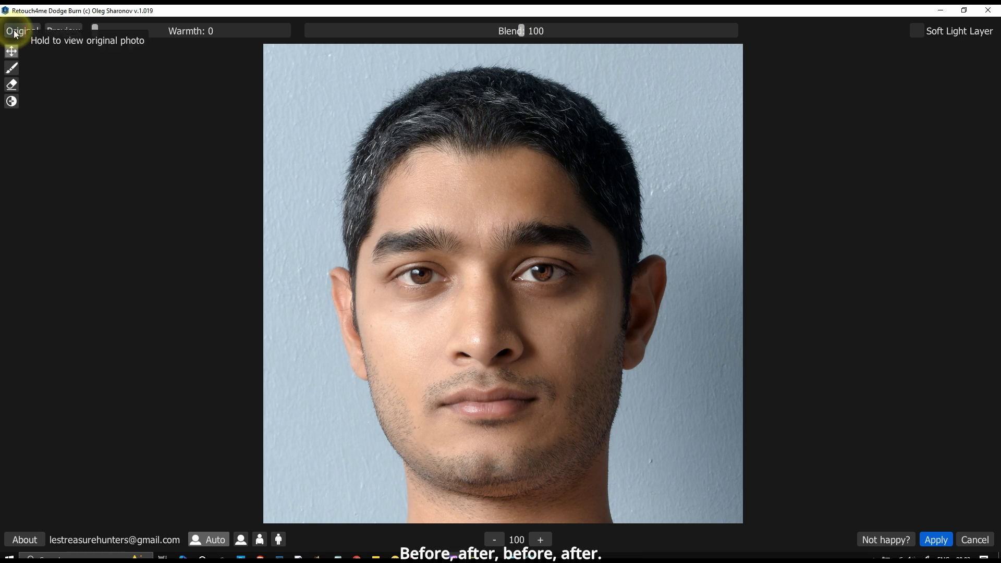
{"action": "left_click", "coordinate": [15, 32]}
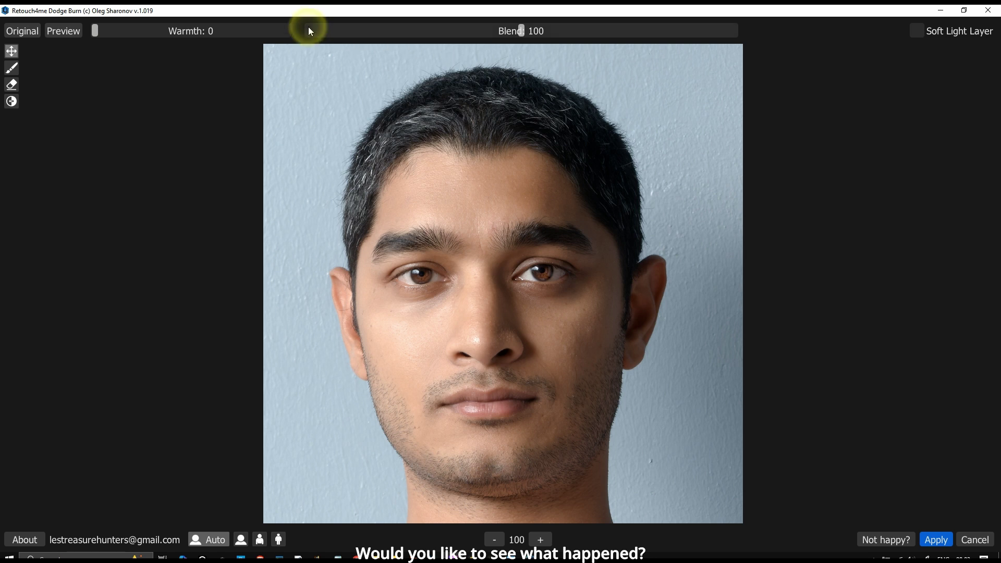
Set the blend to 99 and examine the dodge-and-burn mask over the forehead, eyes and cheeks.
{"action": "left_click_drag", "start_coordinate": [528, 32], "coordinate": [519, 31]}
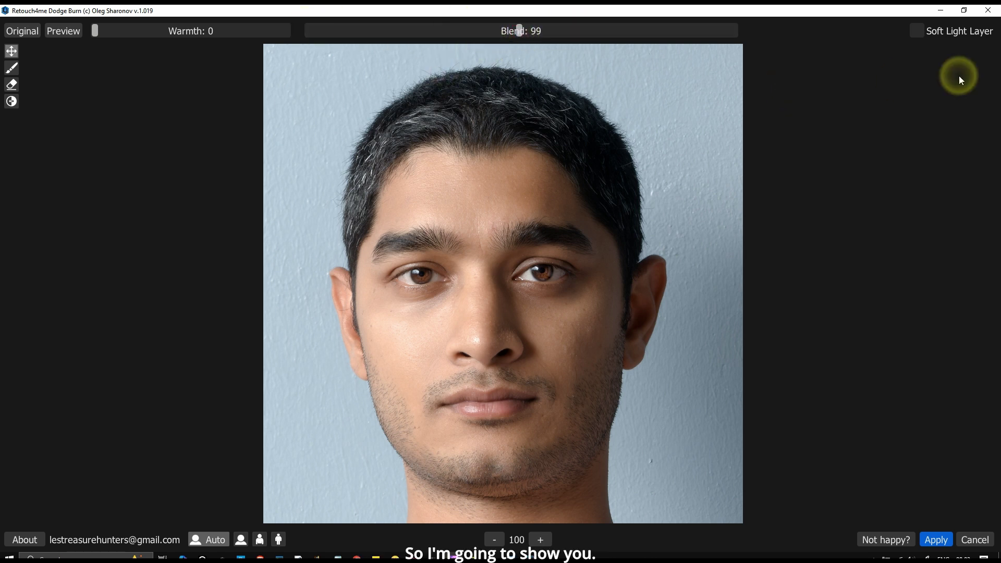
{"action": "left_click", "coordinate": [13, 74]}
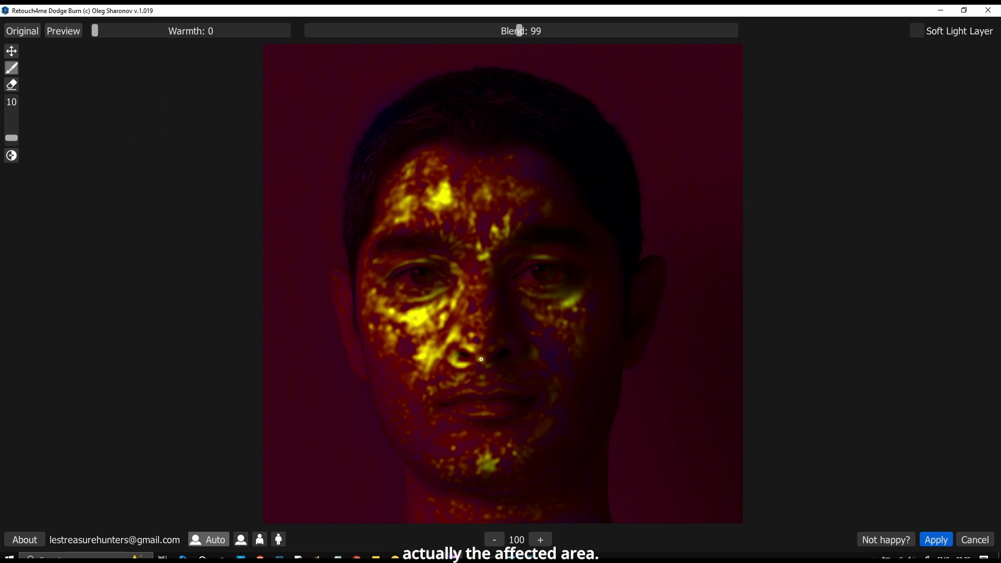
{"action": "left_click", "coordinate": [19, 35]}
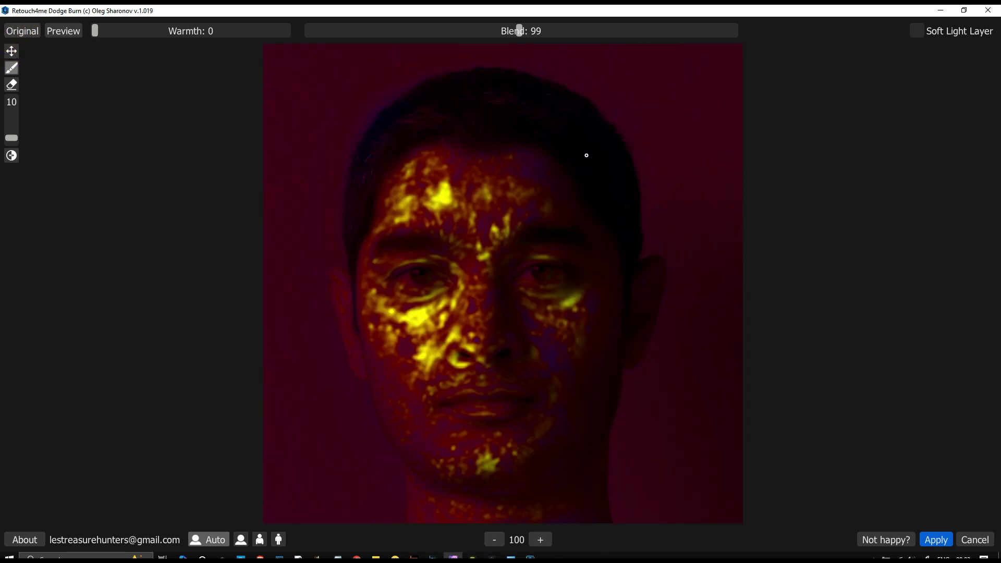
{"action": "scroll", "coordinate": [434, 199], "scroll_direction": "up", "scroll_amount": 2}
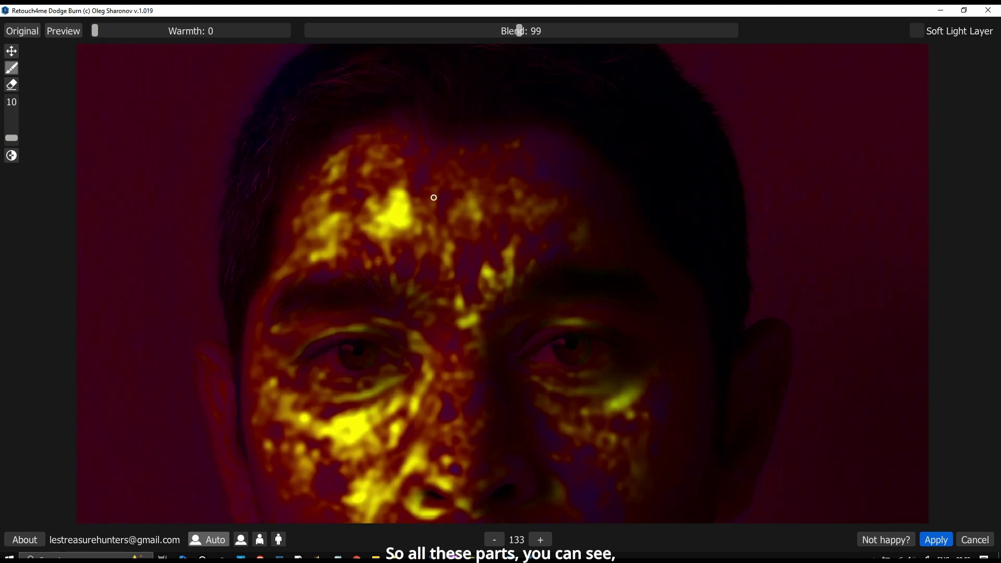
{"action": "scroll", "coordinate": [476, 217], "scroll_direction": "down", "scroll_amount": 2}
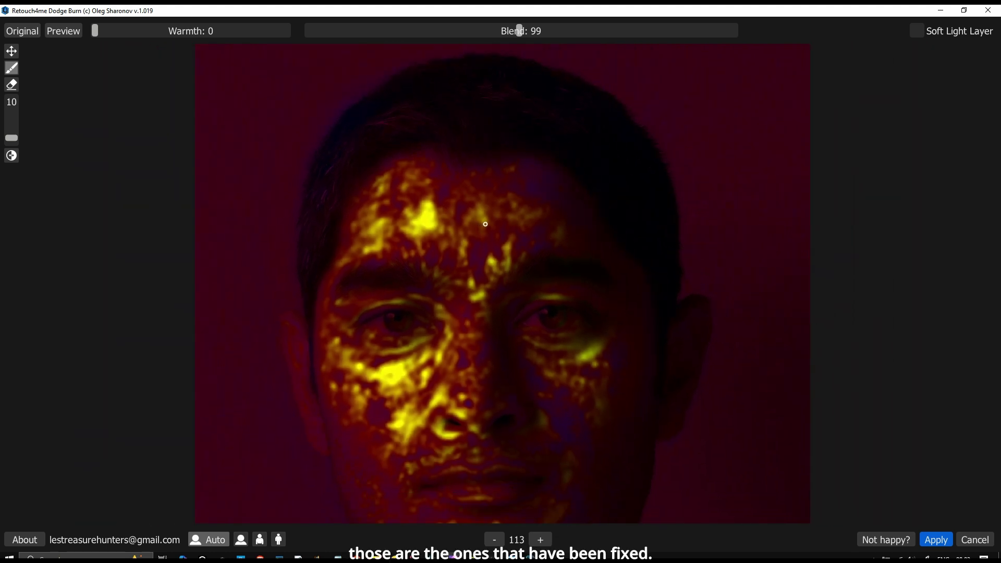
Return from the mask to the retouched portrait and compare it repeatedly with the original photo.
{"action": "left_click", "coordinate": [12, 51]}
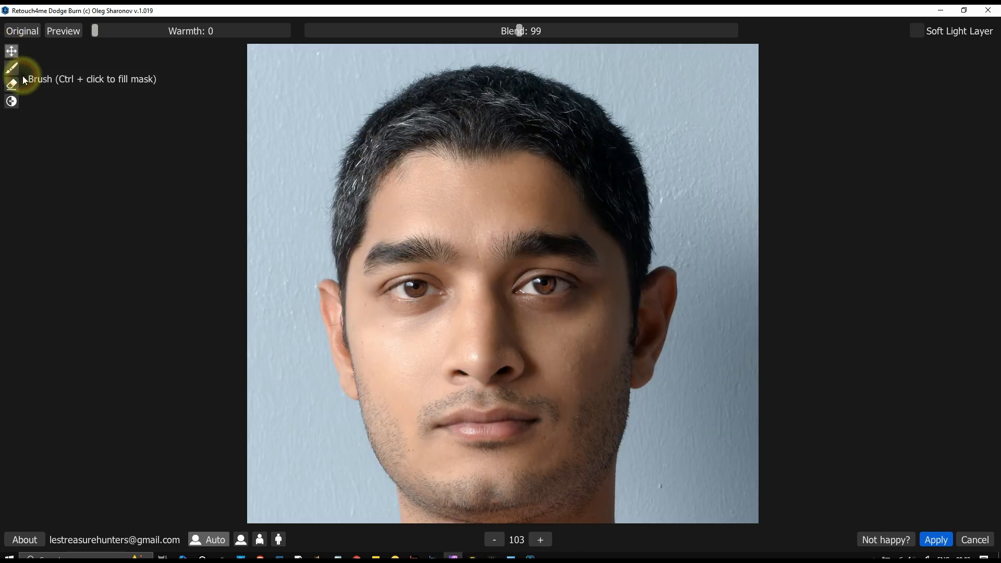
{"action": "left_click", "coordinate": [17, 32]}
{"action": "left_click", "coordinate": [19, 32]}
{"action": "left_click", "coordinate": [18, 33]}
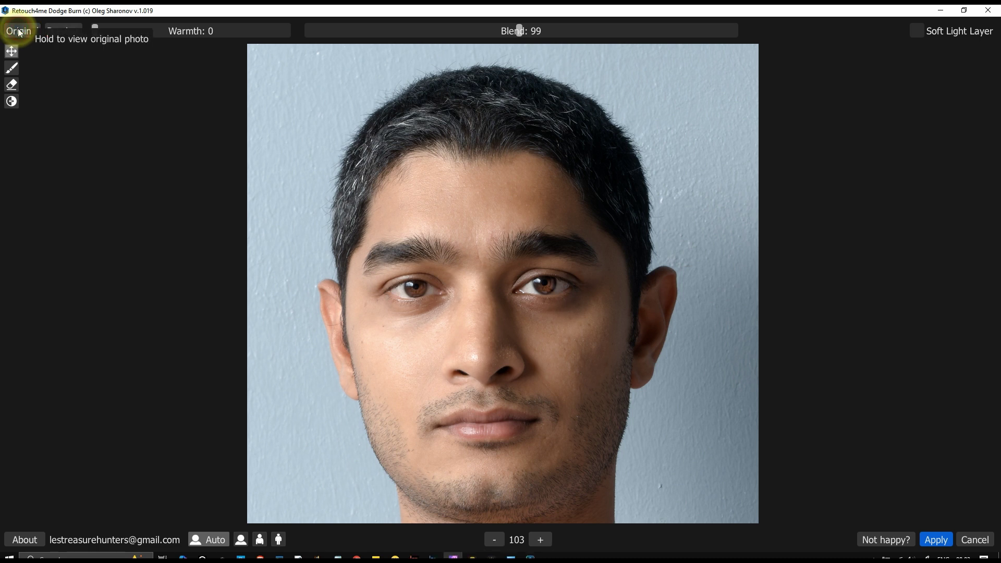
{"action": "left_click", "coordinate": [22, 32]}
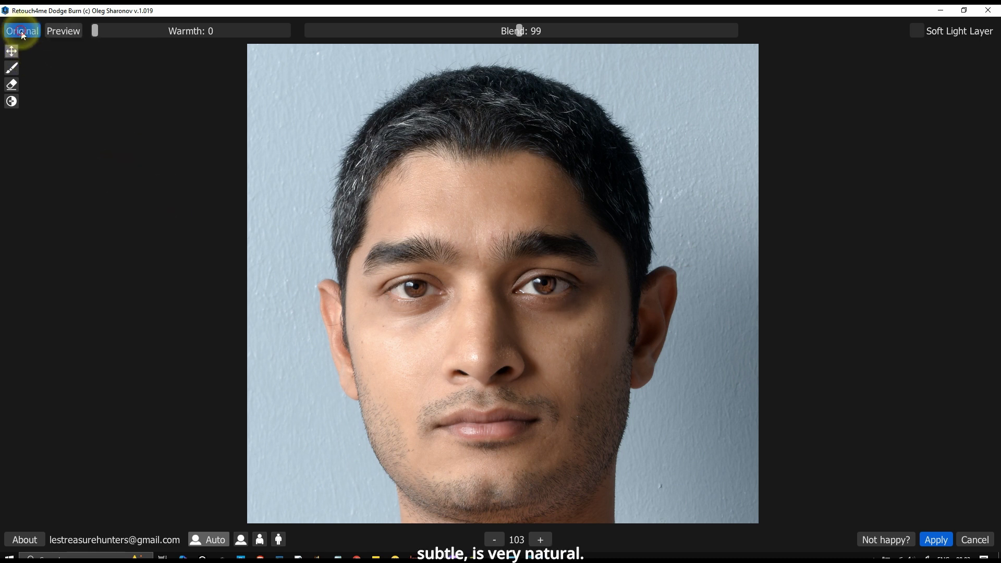
{"action": "left_click", "coordinate": [22, 33]}
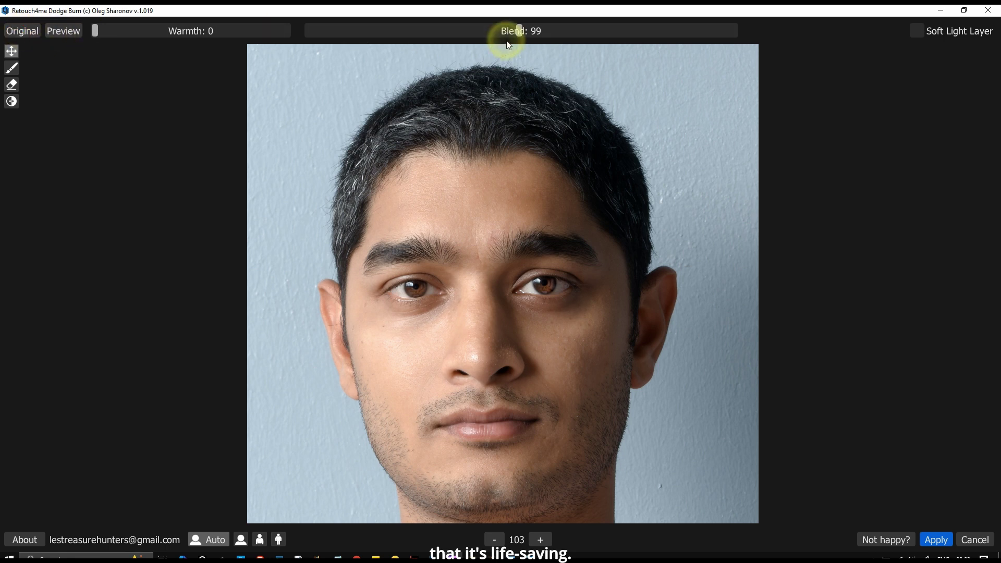
Set the Dodge Burn blend to 119 and the warmth to 28 with the mask shown, and return to the photo.
{"action": "left_click", "coordinate": [56, 25]}
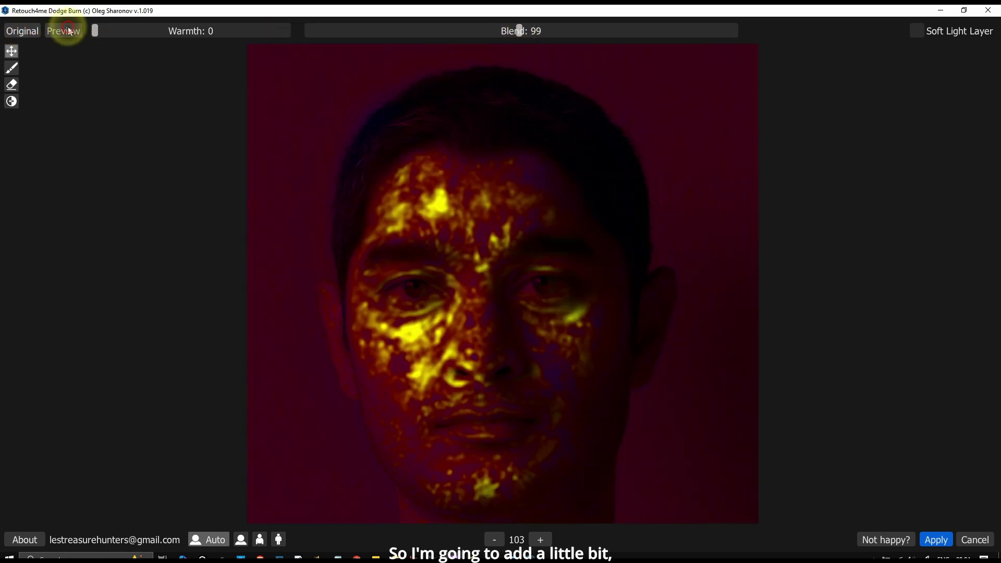
{"action": "left_click", "coordinate": [12, 68]}
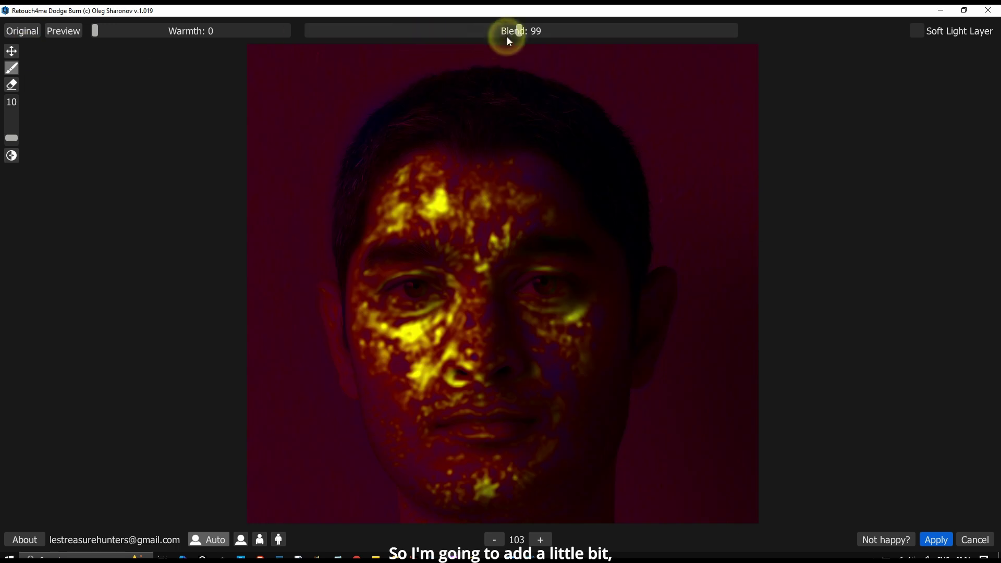
{"action": "left_click_drag", "start_coordinate": [528, 33], "coordinate": [562, 35]}
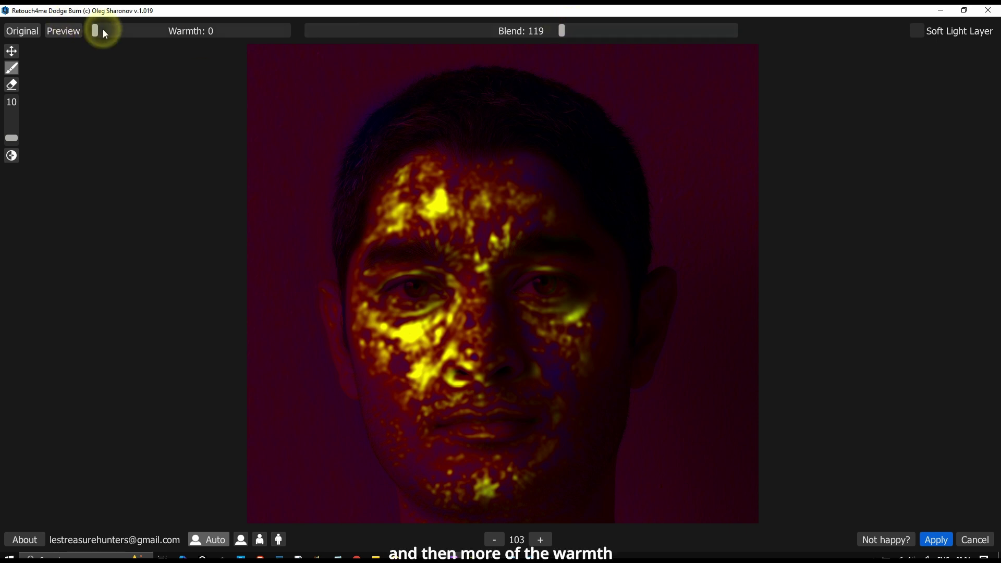
{"action": "left_click_drag", "start_coordinate": [96, 32], "coordinate": [150, 38]}
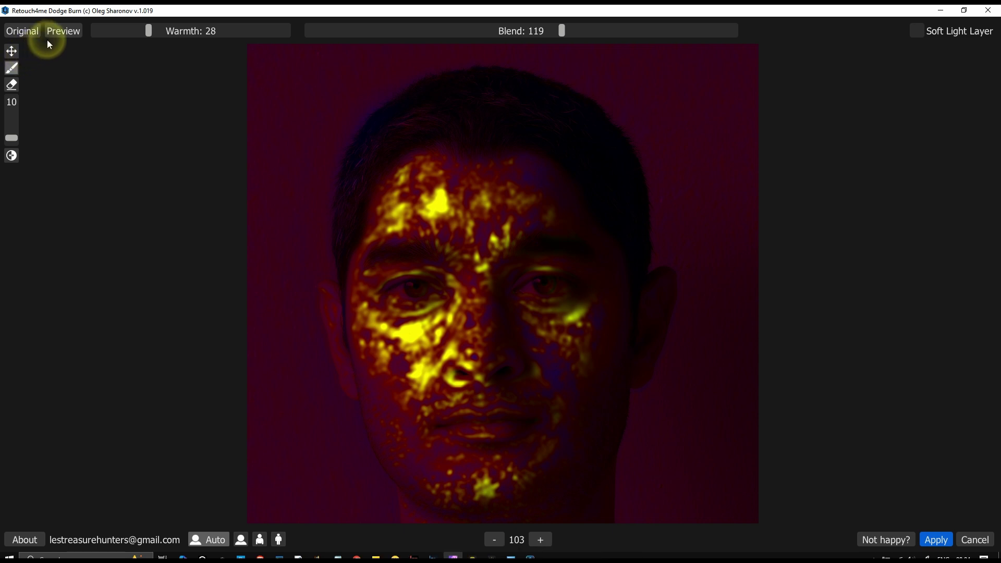
{"action": "left_click", "coordinate": [61, 33]}
{"action": "left_click", "coordinate": [61, 33]}
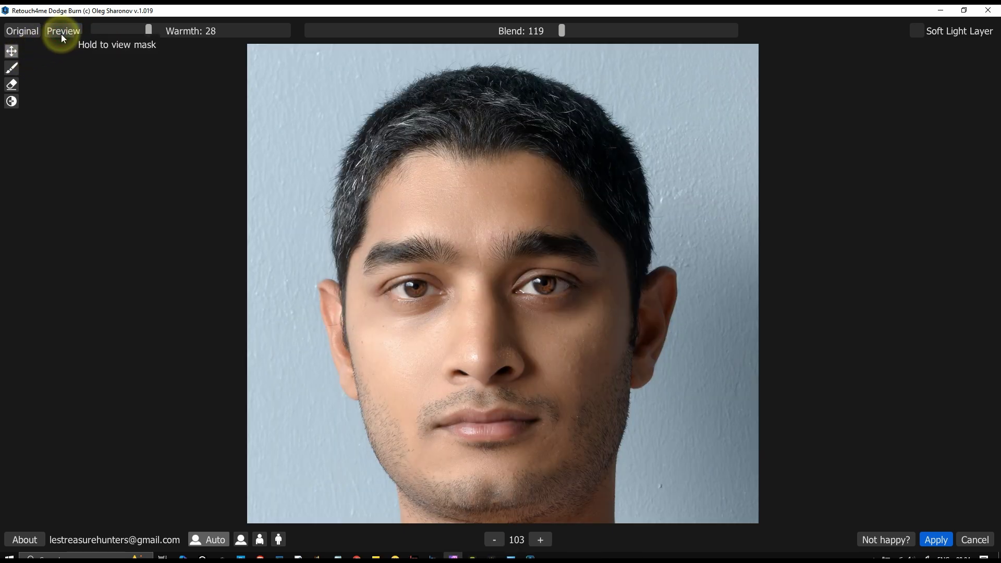
Compare the strengthened retouch with the original and apply the Dodge Burn result to the duplicated layer.
{"action": "left_click", "coordinate": [26, 32]}
{"action": "left_click", "coordinate": [26, 32]}
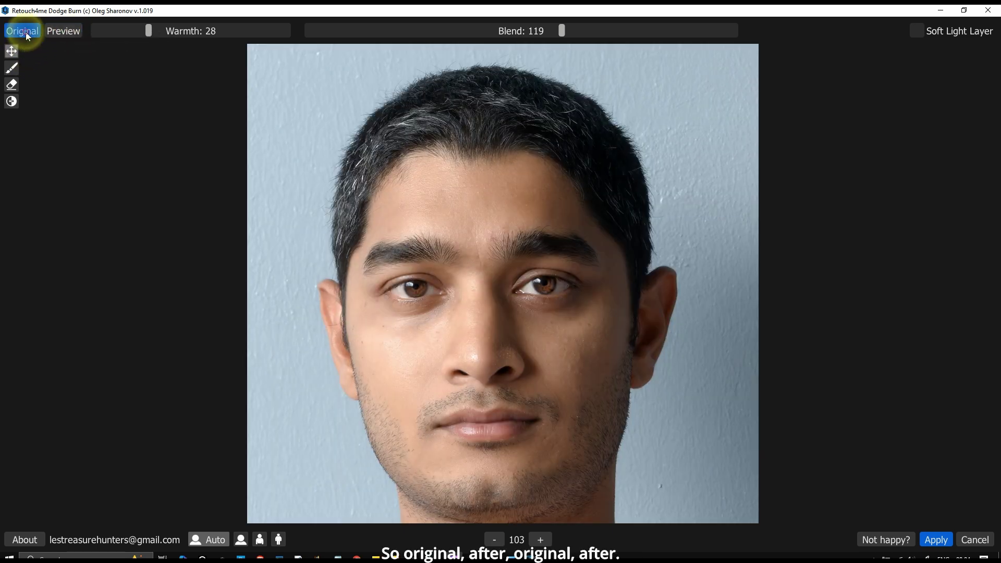
{"action": "left_click", "coordinate": [935, 540]}
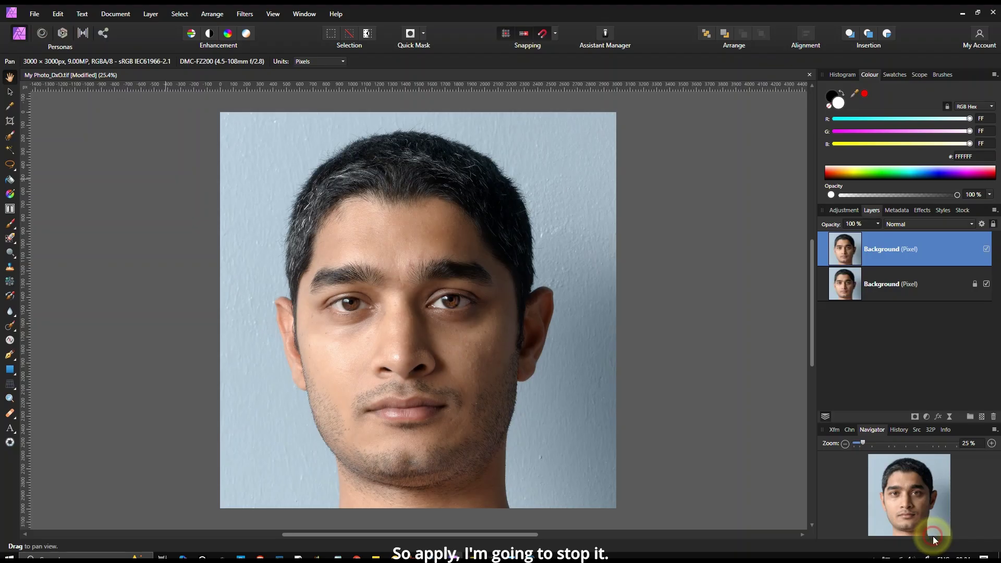
Inspect the forehead and eyes close up, comparing the retouched layer hidden and shown.
{"action": "scroll", "coordinate": [548, 347], "scroll_direction": "up", "scroll_amount": 5}
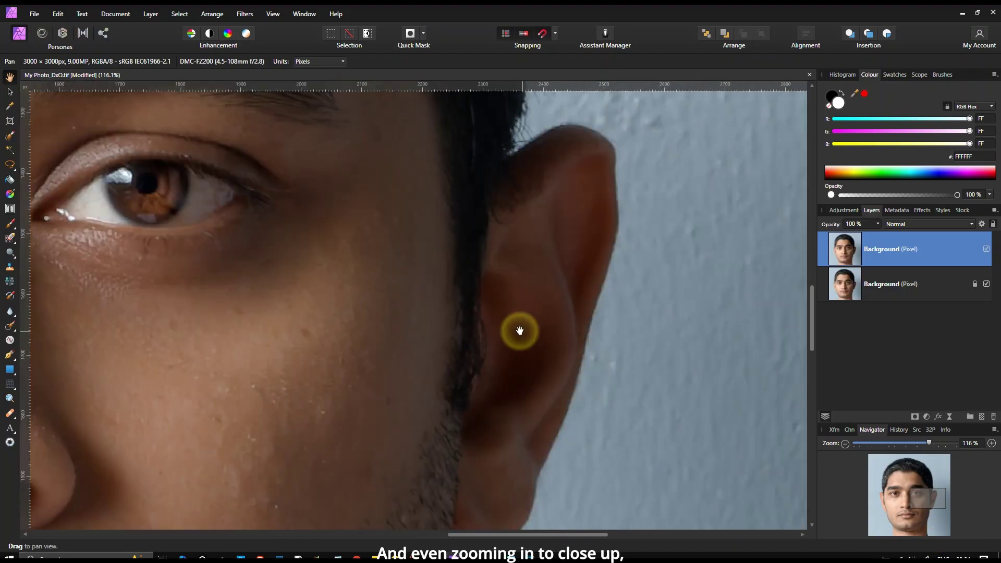
{"action": "scroll", "coordinate": [118, 266], "scroll_direction": "down", "scroll_amount": 6}
{"action": "scroll", "coordinate": [303, 274], "scroll_direction": "up", "scroll_amount": 5}
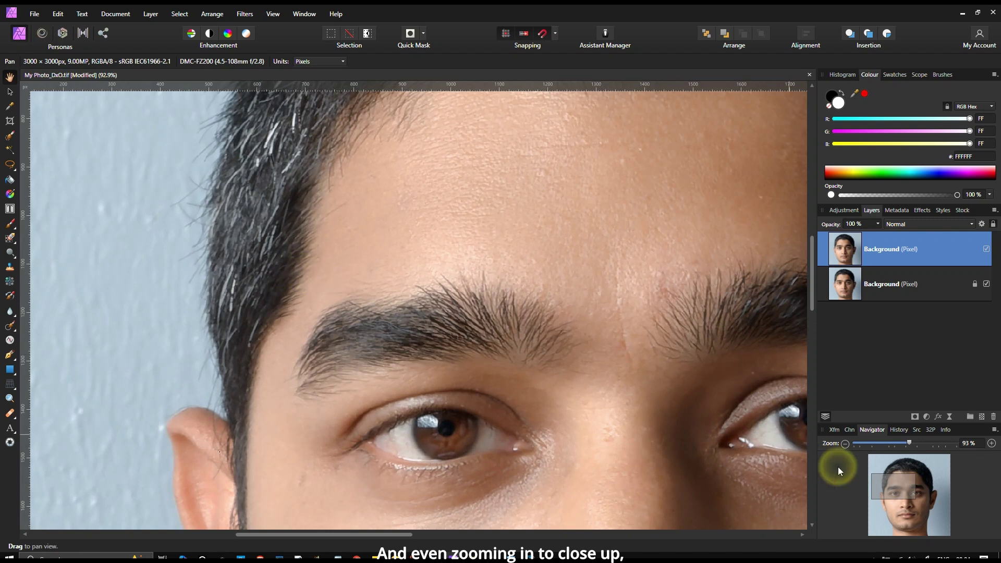
{"action": "mouse_move", "coordinate": [911, 492]}
{"action": "left_mouse_down"}
{"action": "mouse_move", "coordinate": [886, 490]}
{"action": "mouse_move", "coordinate": [902, 488]}
{"action": "left_mouse_up"}
{"action": "left_click", "coordinate": [986, 249]}
{"action": "left_click", "coordinate": [986, 250]}
{"action": "left_click", "coordinate": [986, 250]}
{"action": "left_click", "coordinate": [985, 250]}
{"action": "left_click", "coordinate": [985, 250]}
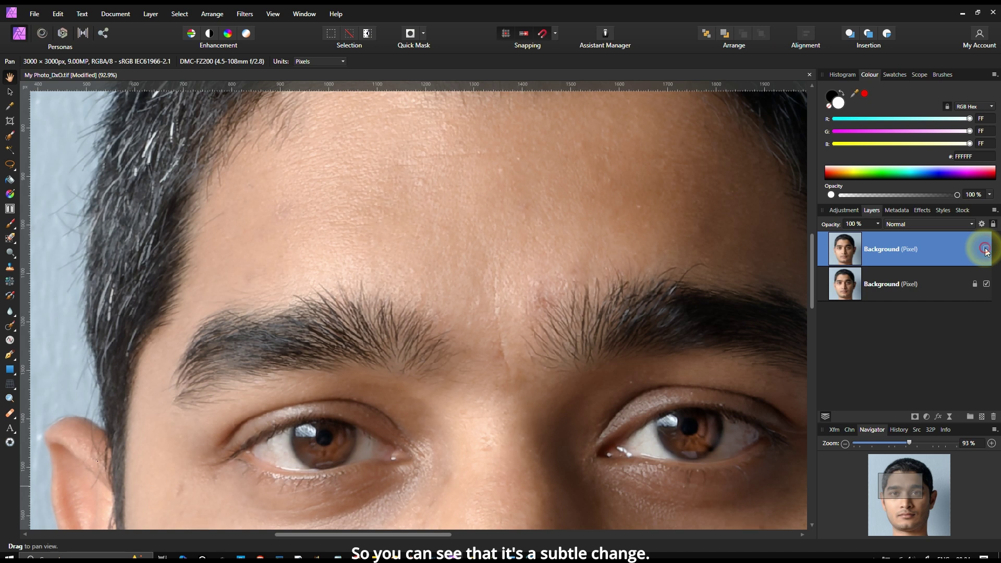
{"action": "left_click", "coordinate": [986, 250]}
Examine the skin on the nose and the shaded cheek close up for remaining blemishes.
{"action": "scroll", "coordinate": [918, 492], "scroll_direction": "down", "scroll_amount": 5}
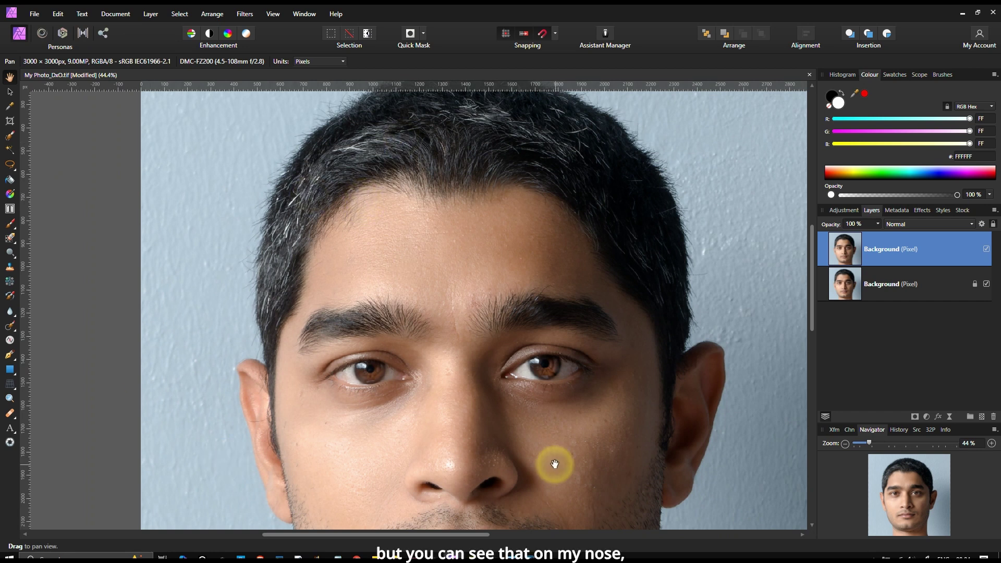
{"action": "scroll", "coordinate": [523, 465], "scroll_direction": "up", "scroll_amount": 6}
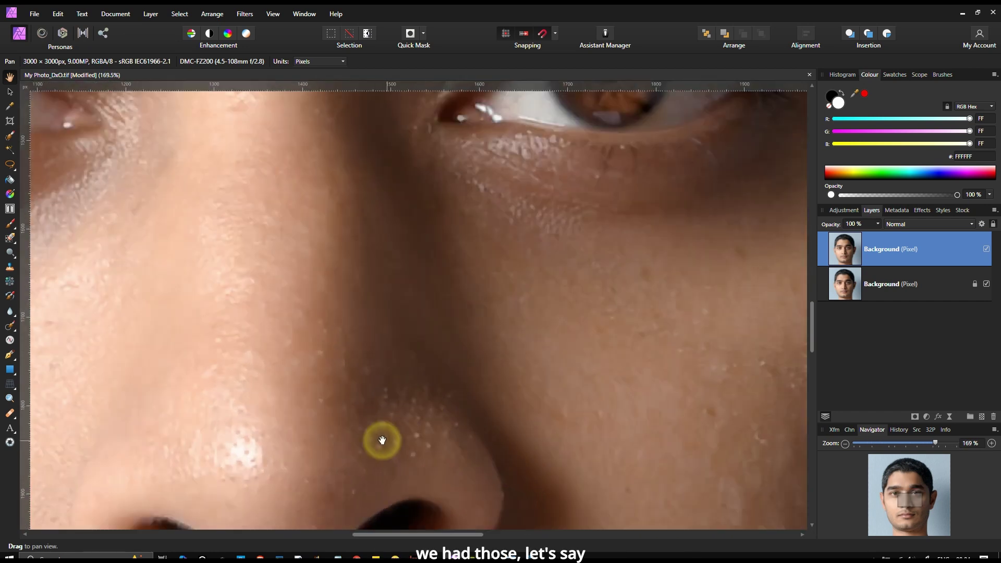
{"action": "scroll", "coordinate": [398, 306], "scroll_direction": "down", "scroll_amount": 3}
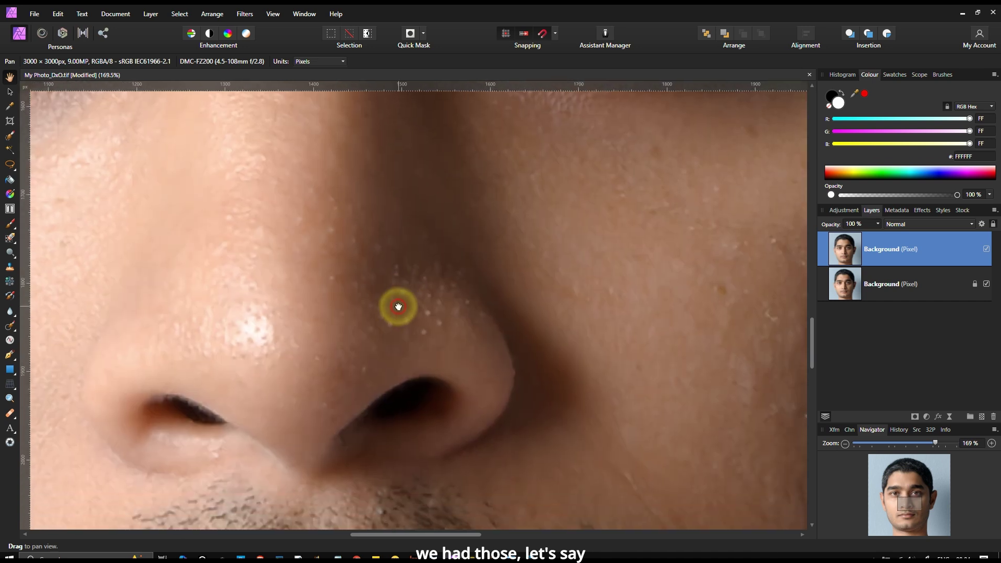
{"action": "scroll", "coordinate": [409, 380], "scroll_direction": "up", "scroll_amount": 3}
{"action": "left_click_drag", "start_coordinate": [740, 409], "coordinate": [409, 333]}
{"action": "left_click_drag", "start_coordinate": [530, 292], "coordinate": [467, 349]}
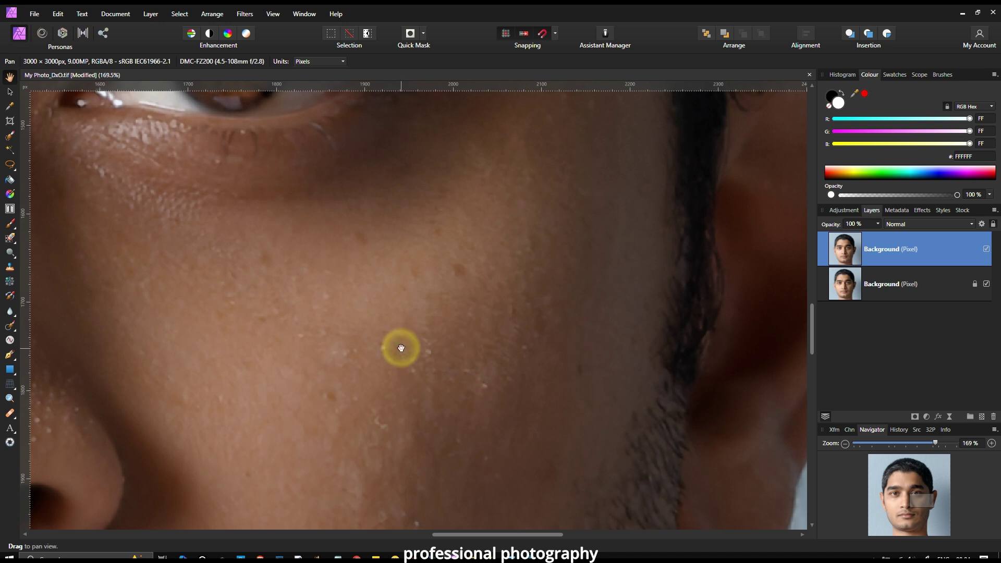
{"action": "left_click_drag", "start_coordinate": [398, 347], "coordinate": [416, 411]}
{"action": "left_click_drag", "start_coordinate": [490, 451], "coordinate": [453, 237]}
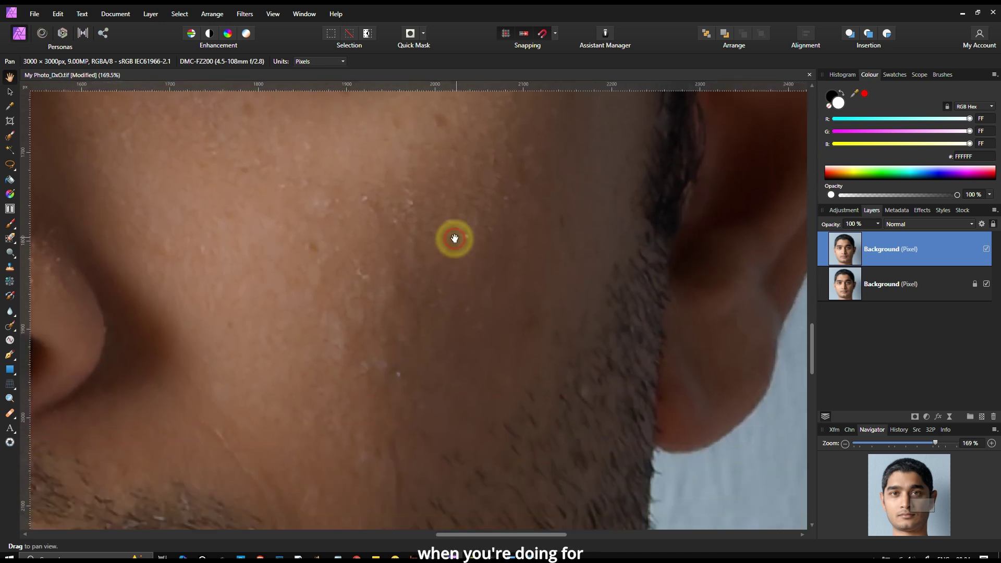
Examine the skin close up across both cheeks, the nose, the mouth corner and the forehead for remaining blemishes.
{"action": "left_click_drag", "start_coordinate": [368, 351], "coordinate": [365, 303]}
{"action": "left_click_drag", "start_coordinate": [402, 183], "coordinate": [365, 324]}
{"action": "left_click_drag", "start_coordinate": [269, 350], "coordinate": [704, 386]}
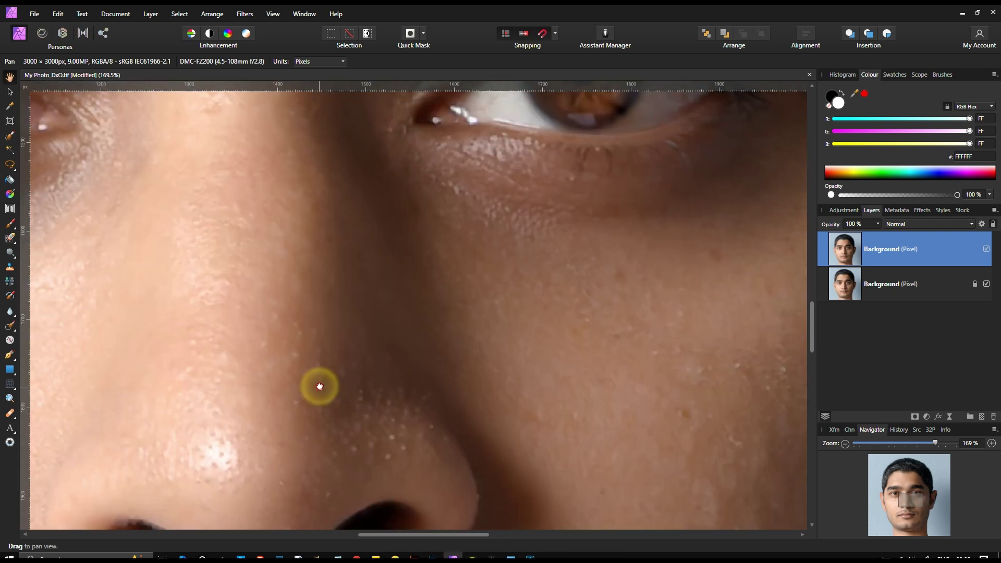
{"action": "left_click_drag", "start_coordinate": [464, 417], "coordinate": [689, 376]}
{"action": "left_click_drag", "start_coordinate": [415, 378], "coordinate": [599, 267]}
{"action": "left_click_drag", "start_coordinate": [428, 418], "coordinate": [606, 179]}
{"action": "left_click_drag", "start_coordinate": [573, 346], "coordinate": [610, 163]}
{"action": "left_click_drag", "start_coordinate": [676, 328], "coordinate": [649, 418]}
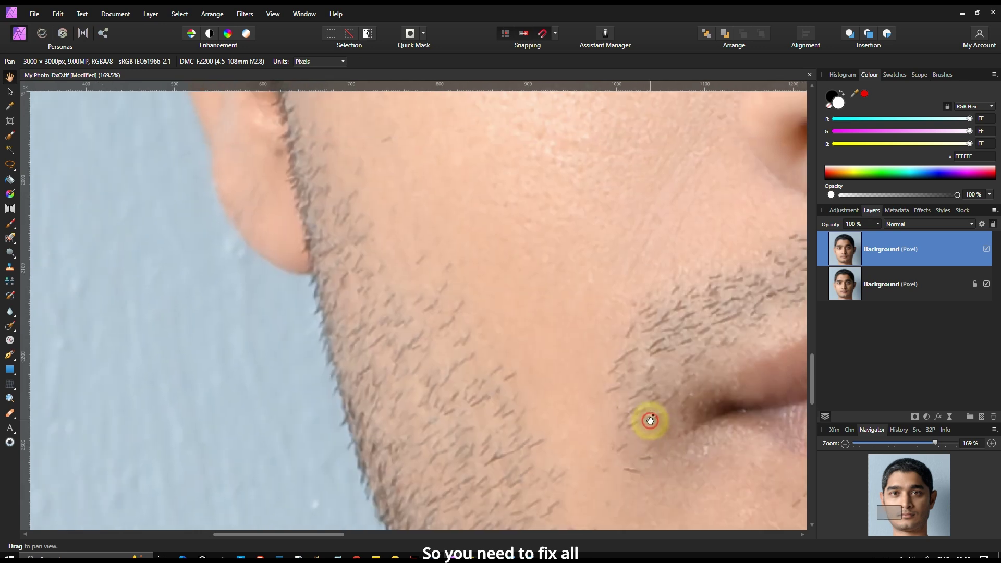
{"action": "left_click_drag", "start_coordinate": [699, 242], "coordinate": [509, 372]}
{"action": "left_click_drag", "start_coordinate": [540, 224], "coordinate": [504, 479]}
{"action": "left_click_drag", "start_coordinate": [584, 198], "coordinate": [485, 503]}
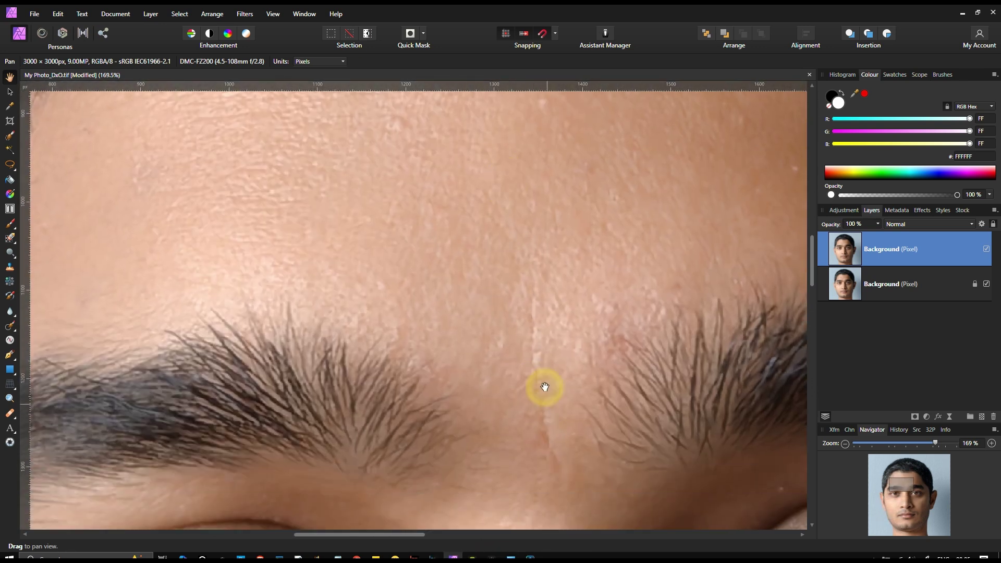
{"action": "left_click_drag", "start_coordinate": [494, 236], "coordinate": [525, 7]}
Run the Retouch4me Heal plugin on the duplicated layer.
{"action": "scroll", "coordinate": [357, 243], "scroll_direction": "down", "scroll_amount": 2}
{"action": "key", "text": "ctrl+0"}
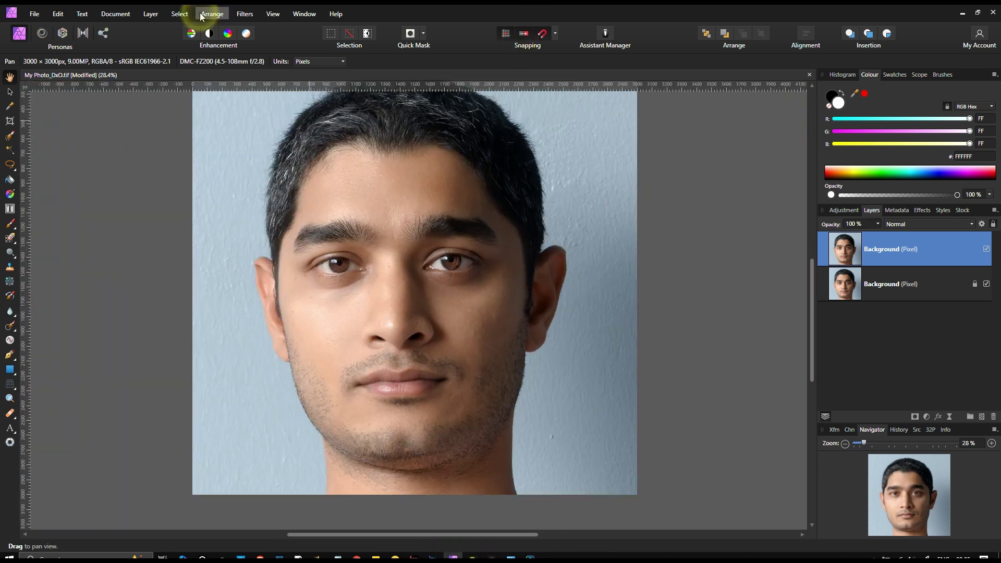
{"action": "left_click", "coordinate": [245, 13]}
{"action": "mouse_move", "coordinate": [196, 145]}
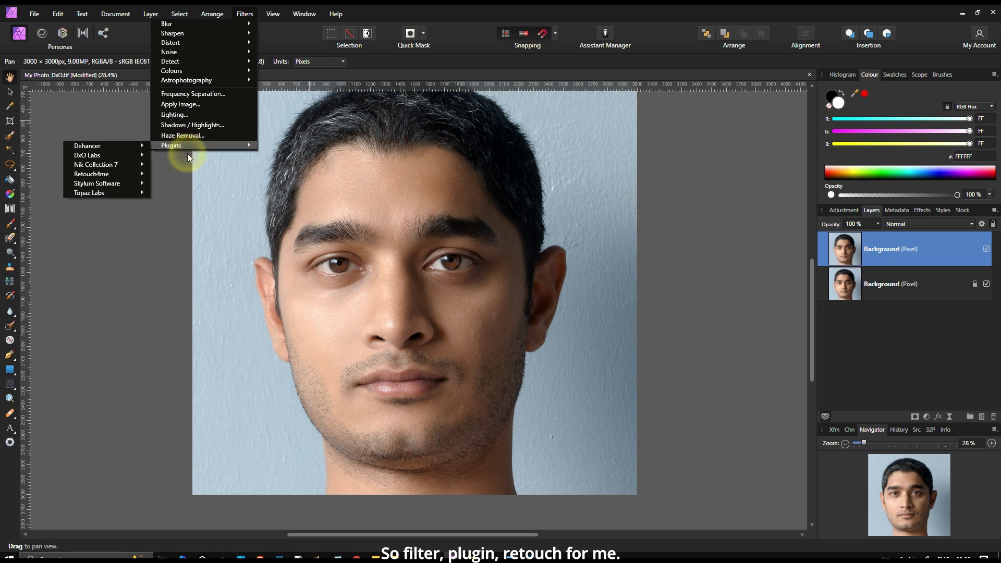
{"action": "mouse_move", "coordinate": [134, 173]}
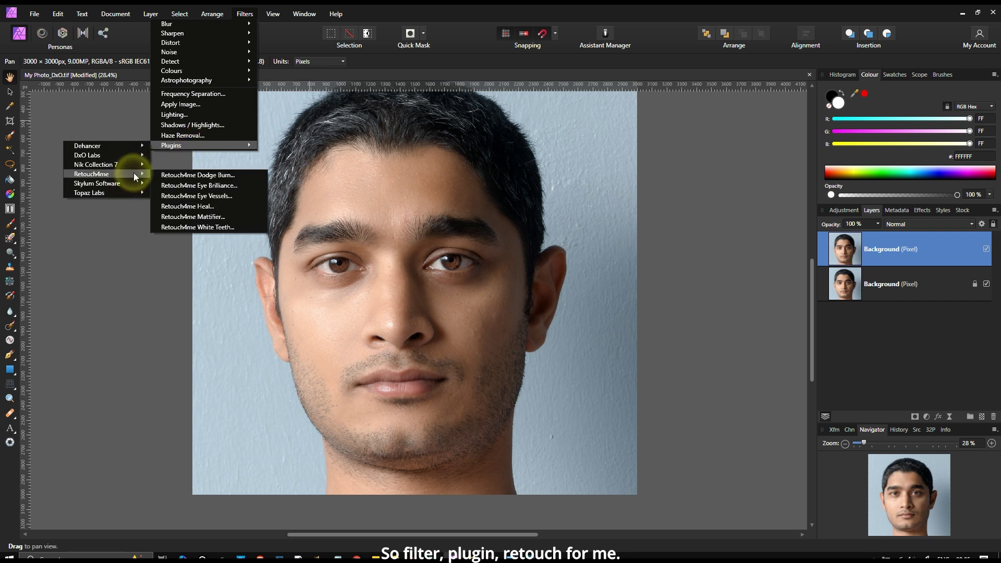
{"action": "left_click", "coordinate": [193, 206]}
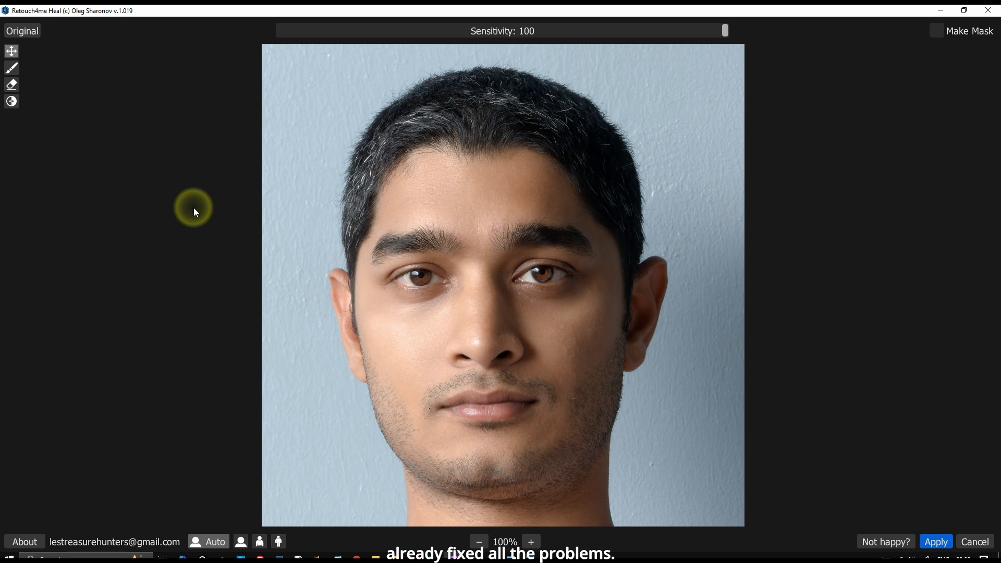
Compare the healed result with the original on the whole portrait and close up on the forehead.
{"action": "left_click", "coordinate": [26, 26]}
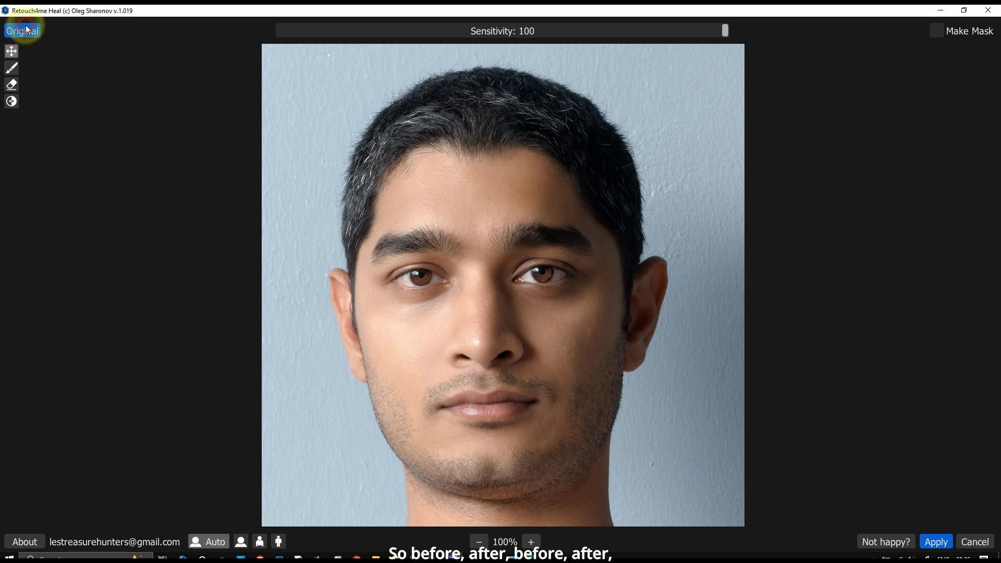
{"action": "left_click", "coordinate": [26, 25]}
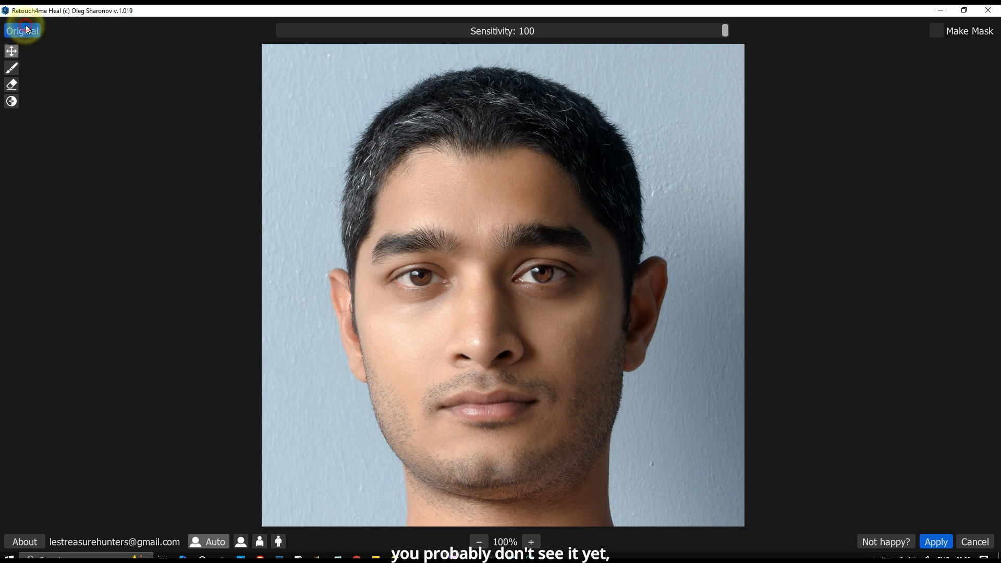
{"action": "left_click", "coordinate": [26, 25]}
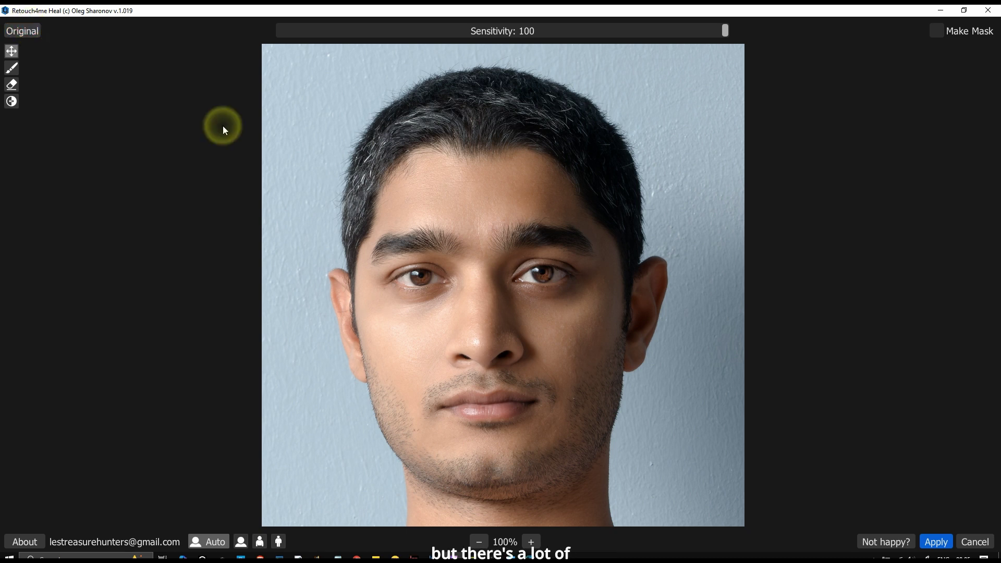
{"action": "scroll", "coordinate": [385, 186], "scroll_direction": "up", "scroll_amount": 5}
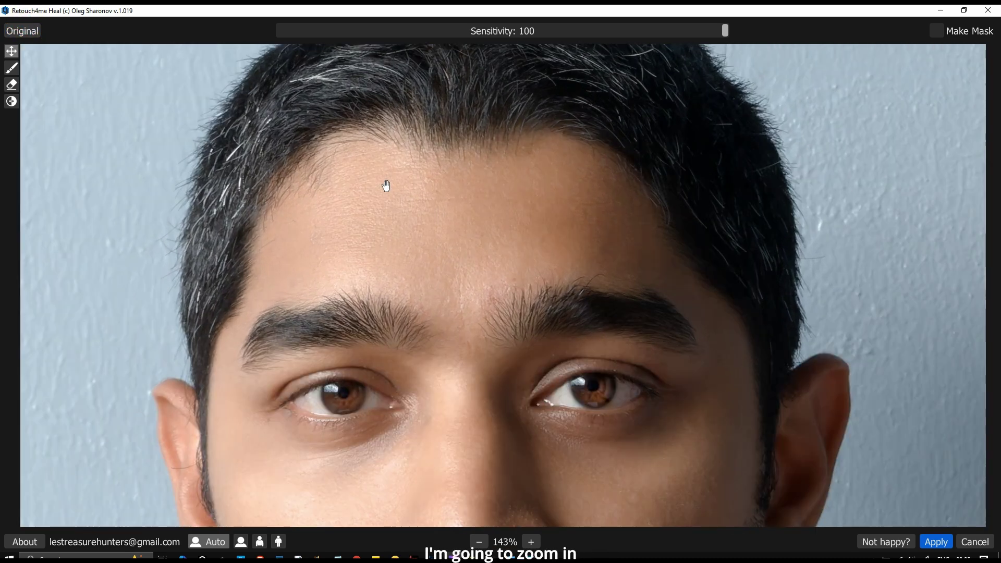
{"action": "scroll", "coordinate": [386, 186], "scroll_direction": "up", "scroll_amount": 1}
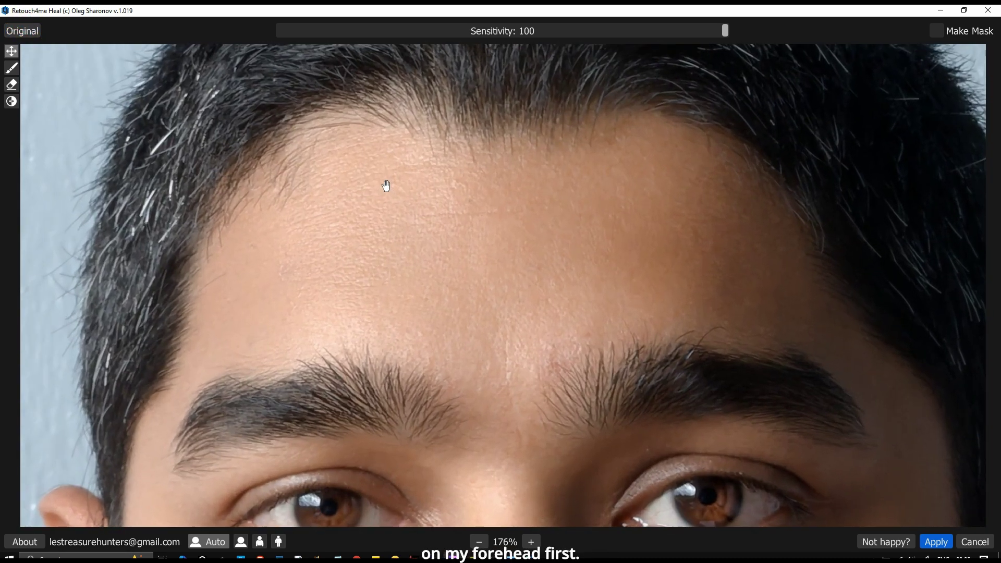
{"action": "left_click", "coordinate": [21, 32]}
{"action": "left_click", "coordinate": [21, 32]}
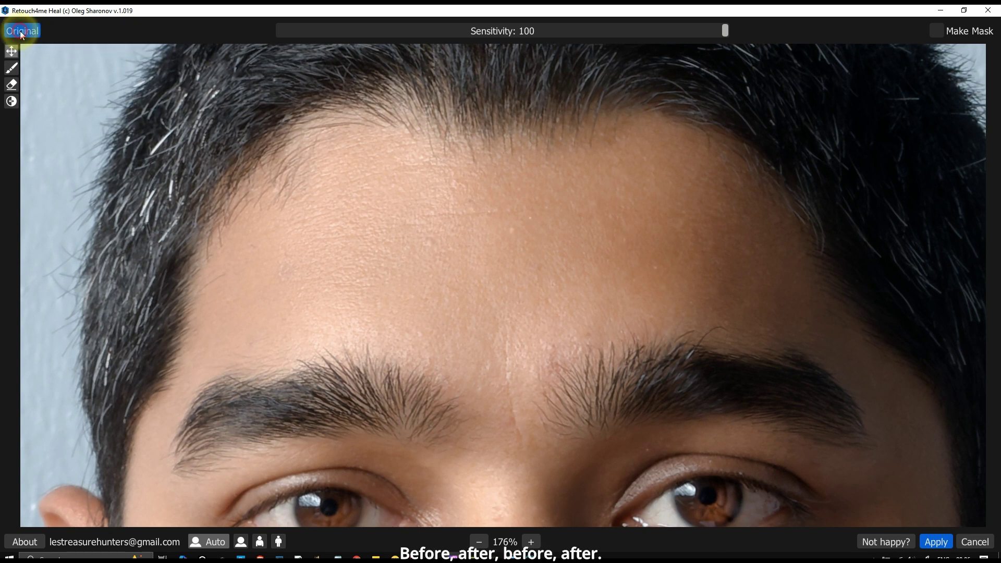
{"action": "left_click", "coordinate": [21, 33]}
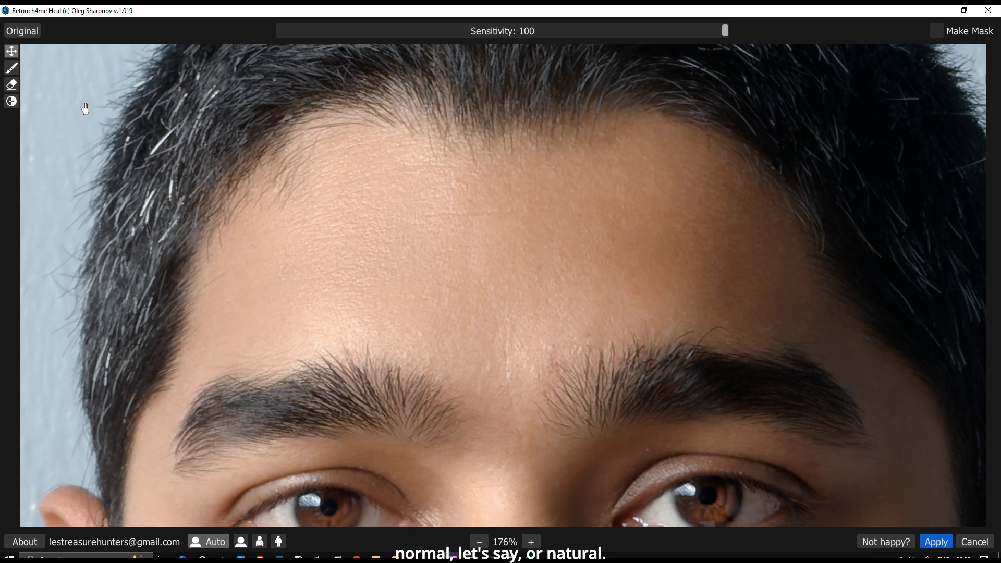
{"action": "left_click", "coordinate": [14, 34]}
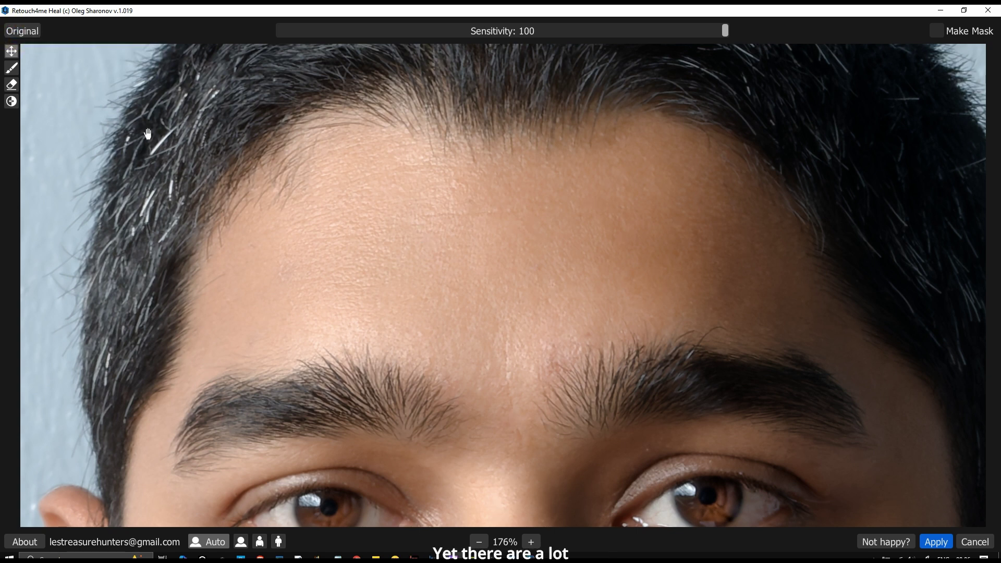
Compare the healed nose, cheeks and under-eye skin with the original close up.
{"action": "left_click_drag", "start_coordinate": [449, 438], "coordinate": [396, 125]}
{"action": "left_click_drag", "start_coordinate": [446, 220], "coordinate": [424, 161]}
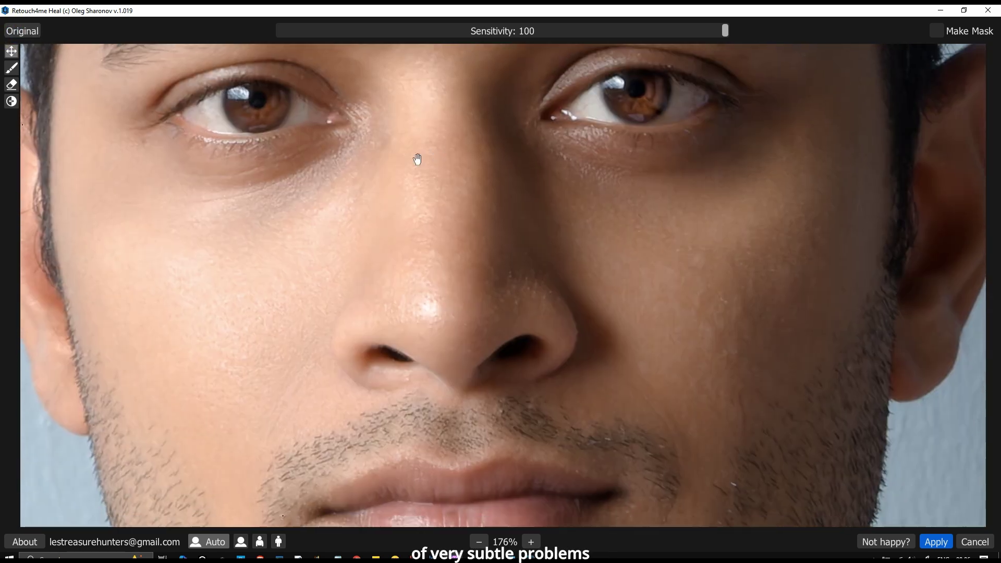
{"action": "left_click_drag", "start_coordinate": [493, 284], "coordinate": [418, 208]}
{"action": "left_click", "coordinate": [15, 32]}
{"action": "left_click", "coordinate": [16, 31]}
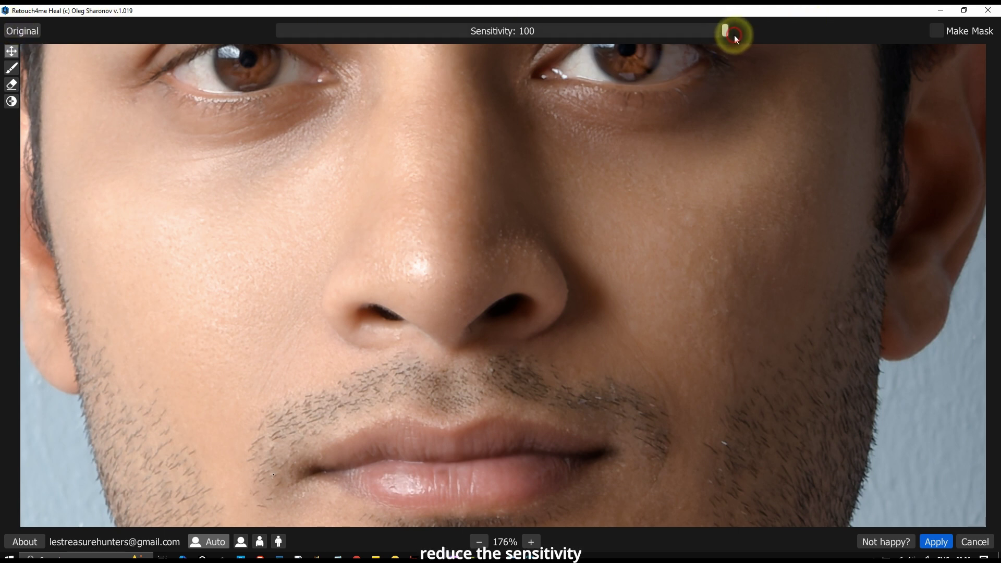
Set the Heal sensitivity to 100 and check the healed spots against the original and in the mask.
{"action": "mouse_move", "coordinate": [731, 35]}
{"action": "left_mouse_down"}
{"action": "mouse_move", "coordinate": [686, 30]}
{"action": "mouse_move", "coordinate": [732, 32]}
{"action": "mouse_move", "coordinate": [758, 59]}
{"action": "left_mouse_up"}
{"action": "left_click", "coordinate": [20, 33]}
{"action": "left_click", "coordinate": [19, 32]}
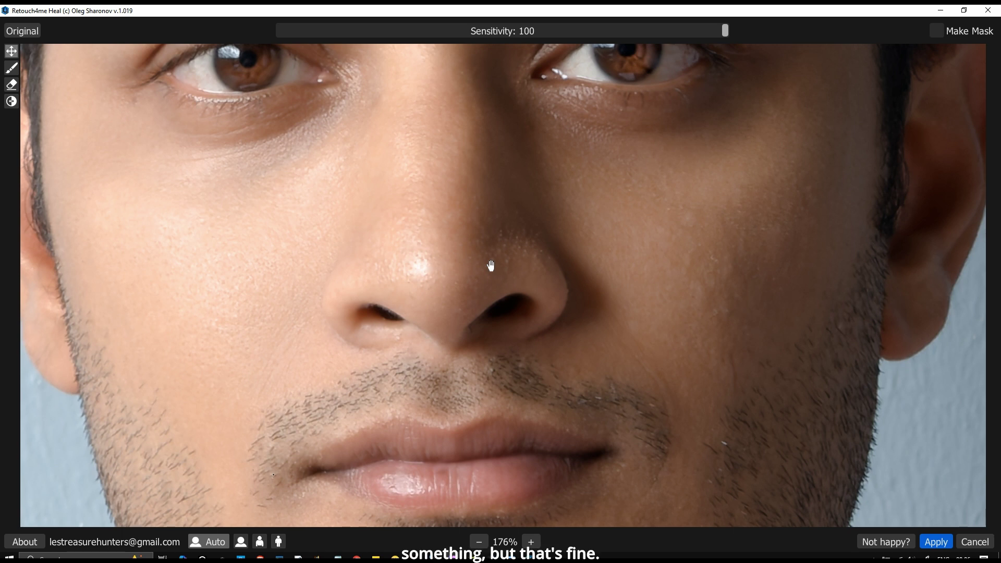
{"action": "left_click", "coordinate": [21, 32]}
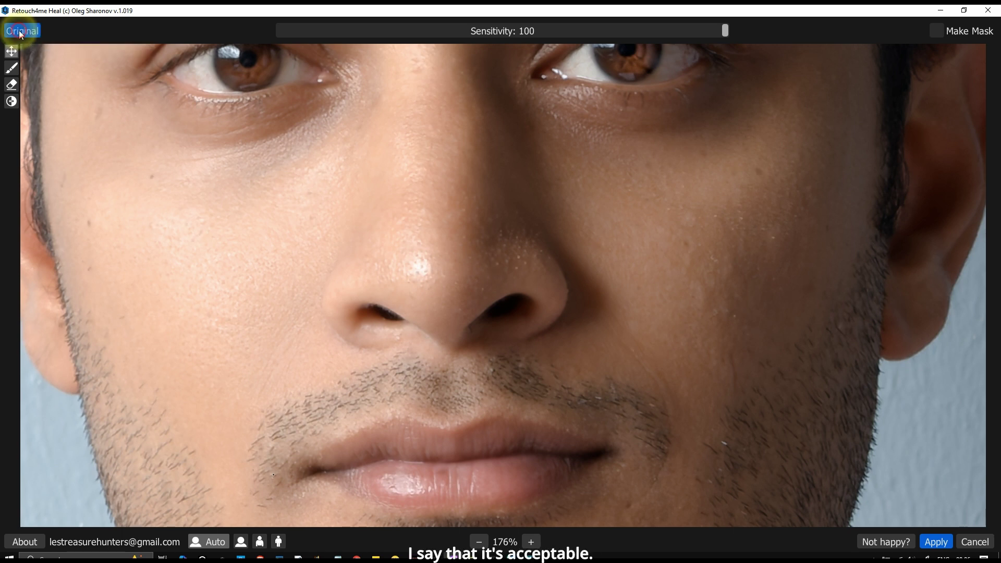
{"action": "left_click", "coordinate": [12, 69]}
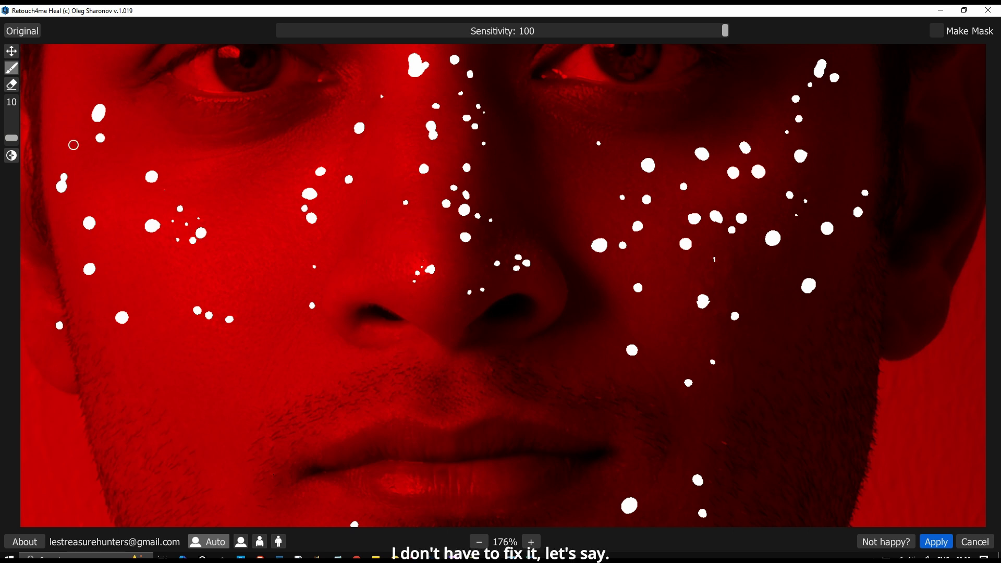
{"action": "left_click", "coordinate": [11, 50]}
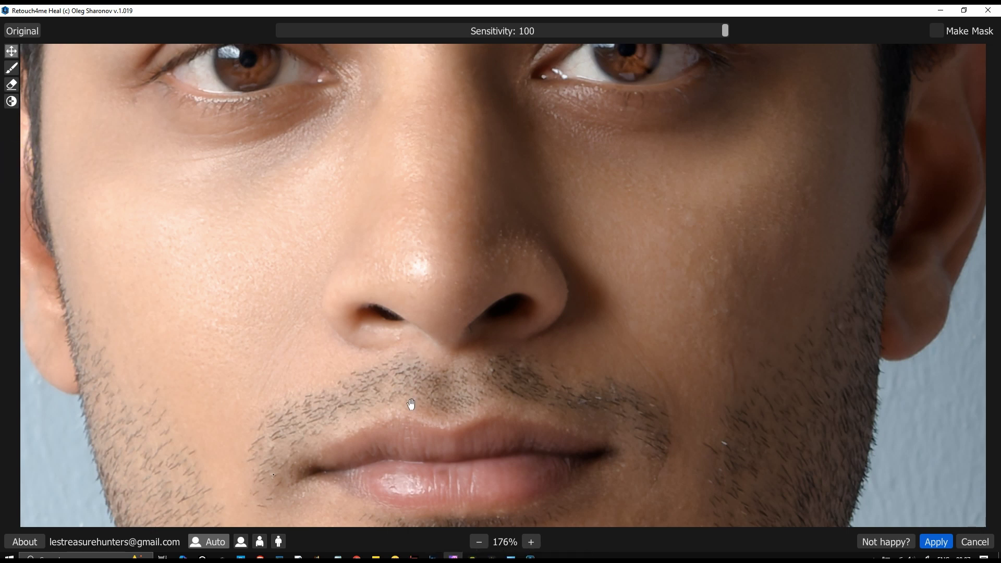
Apply the Heal result to the duplicated layer, comparing the chin and the whole portrait with and without the retouch.
{"action": "left_click_drag", "start_coordinate": [396, 405], "coordinate": [494, 244]}
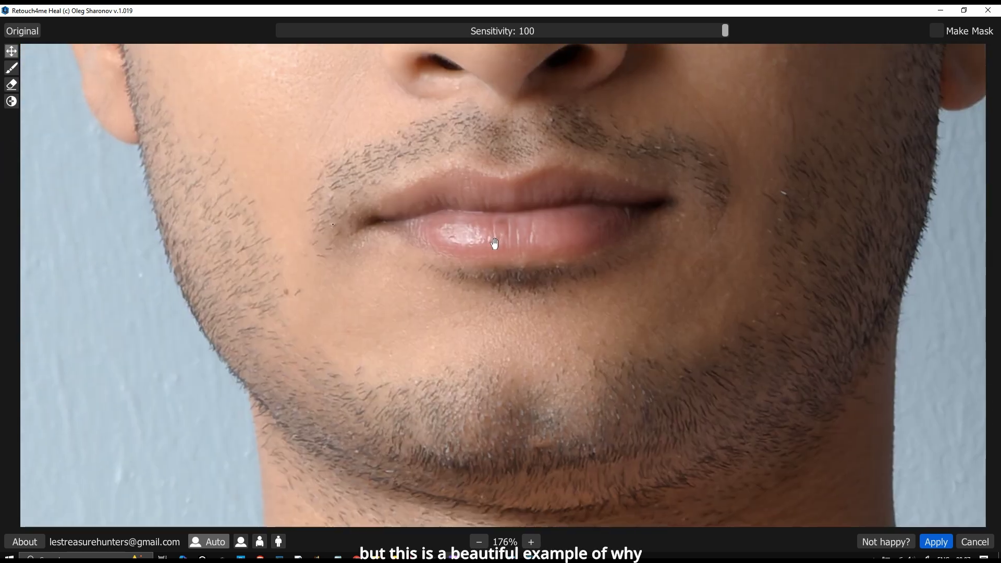
{"action": "left_click", "coordinate": [8, 28]}
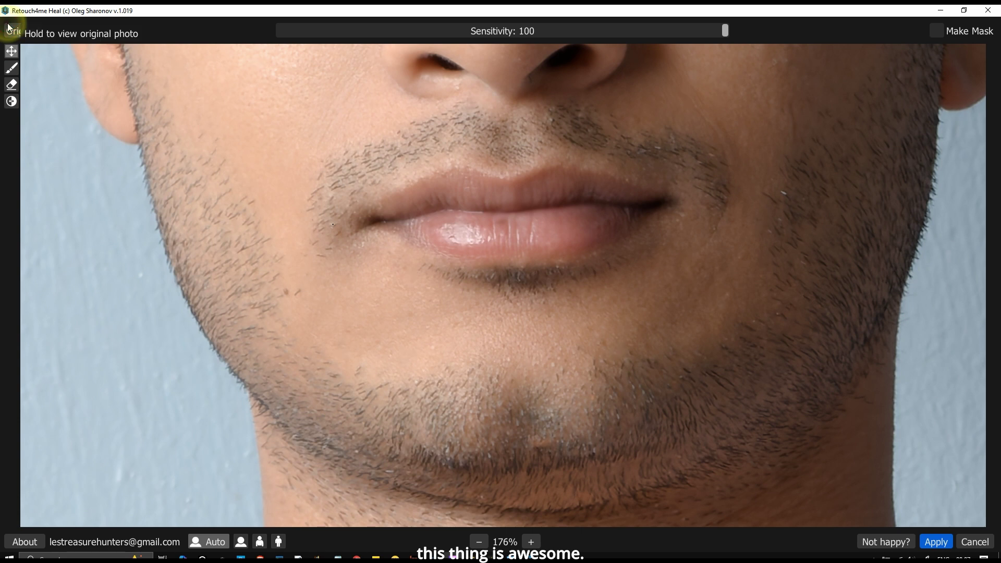
{"action": "left_click", "coordinate": [950, 544]}
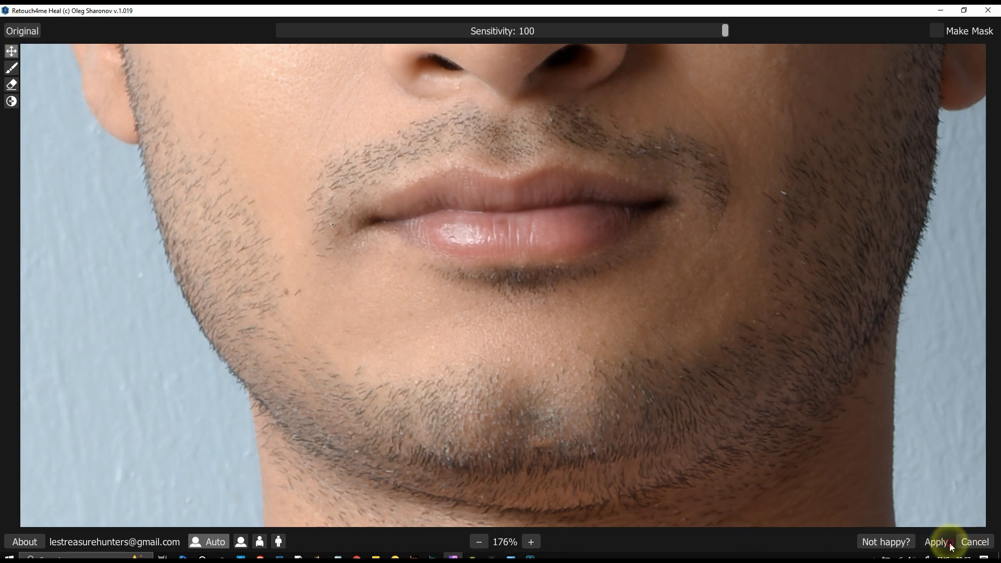
{"action": "left_click", "coordinate": [985, 251]}
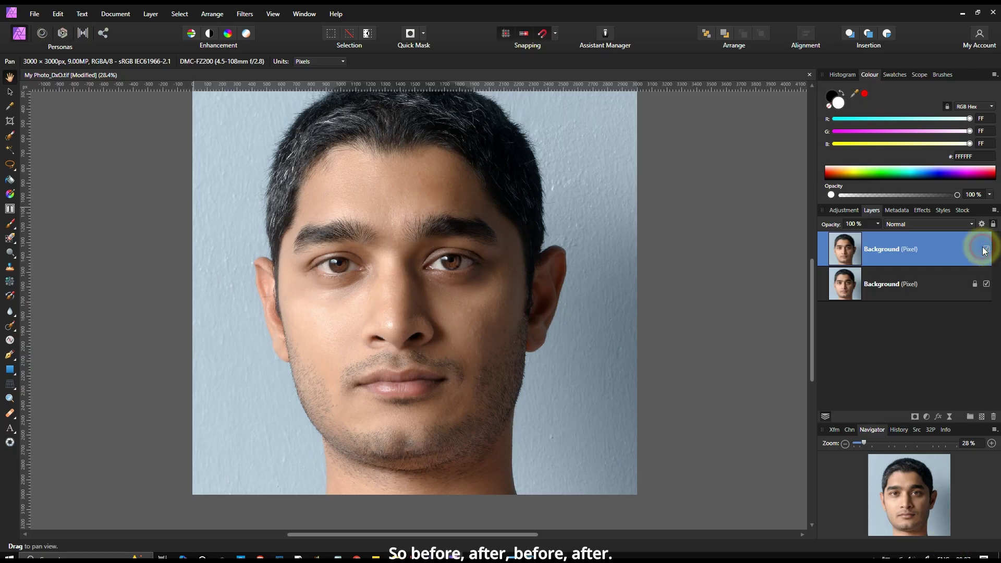
{"action": "left_click", "coordinate": [984, 250]}
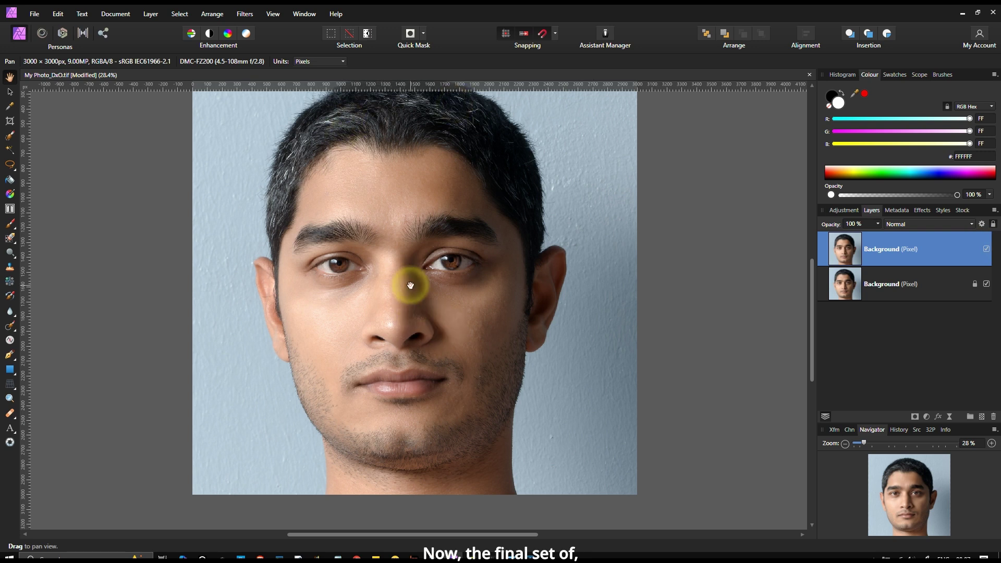
Run the Retouch4me Mattifier plugin on the duplicated layer and maximize its window.
{"action": "left_click_drag", "start_coordinate": [409, 284], "coordinate": [414, 316]}
{"action": "left_click", "coordinate": [245, 15]}
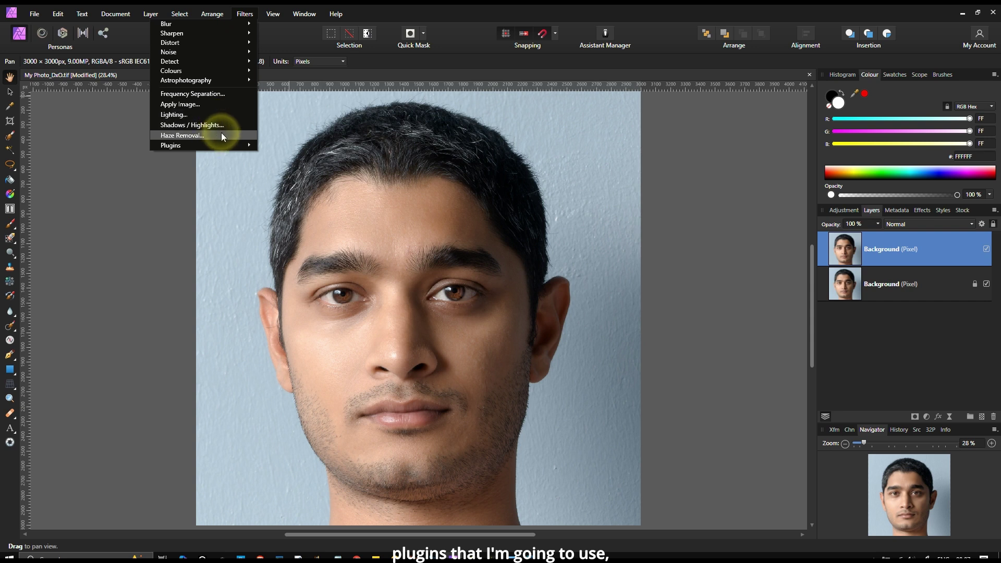
{"action": "mouse_move", "coordinate": [220, 144]}
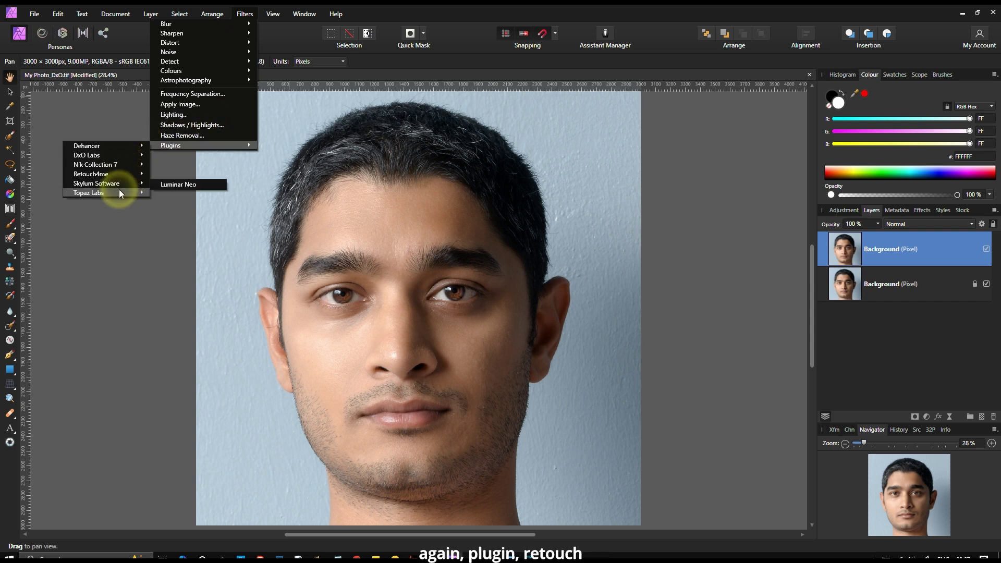
{"action": "mouse_move", "coordinate": [123, 173]}
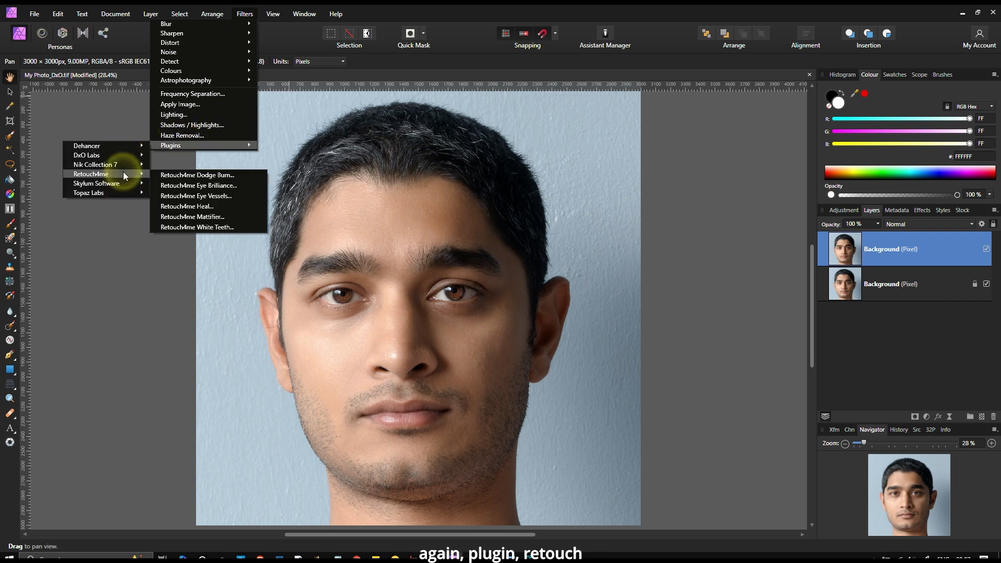
{"action": "left_click", "coordinate": [197, 216]}
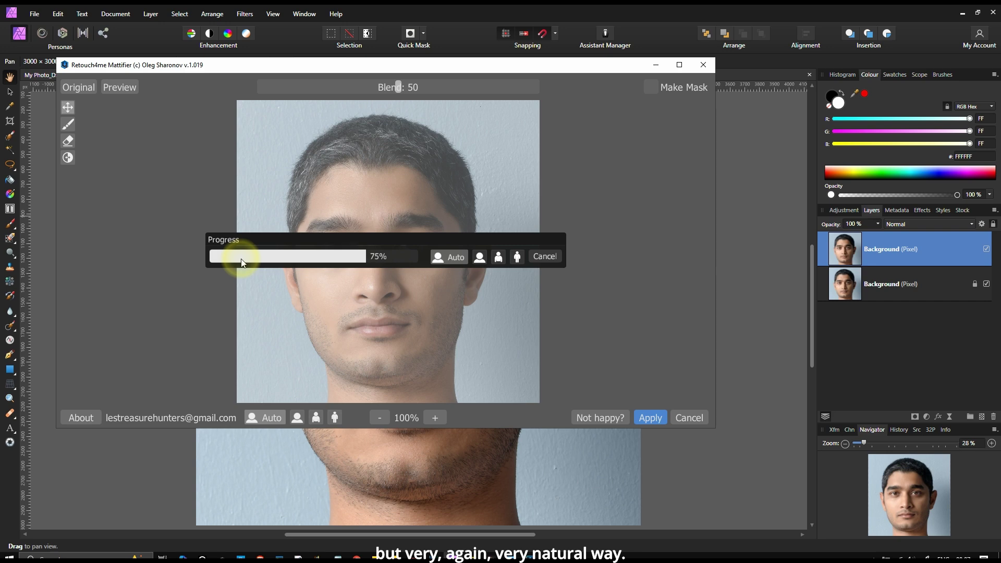
{"action": "left_click", "coordinate": [679, 65]}
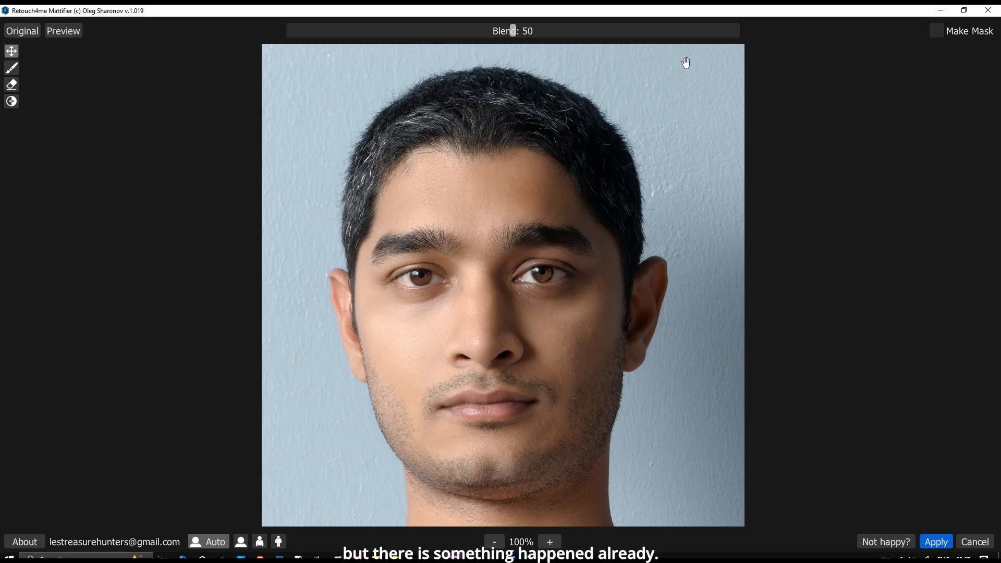
Compare the mattified skin with the original on the whole portrait and close up on the nose.
{"action": "left_click", "coordinate": [22, 35]}
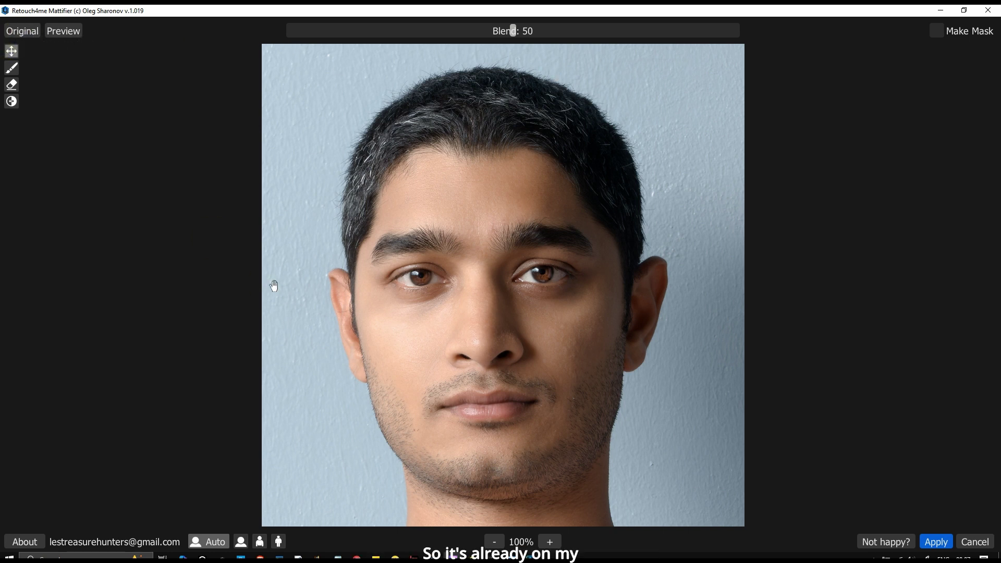
{"action": "scroll", "coordinate": [501, 360], "scroll_direction": "up", "scroll_amount": 5}
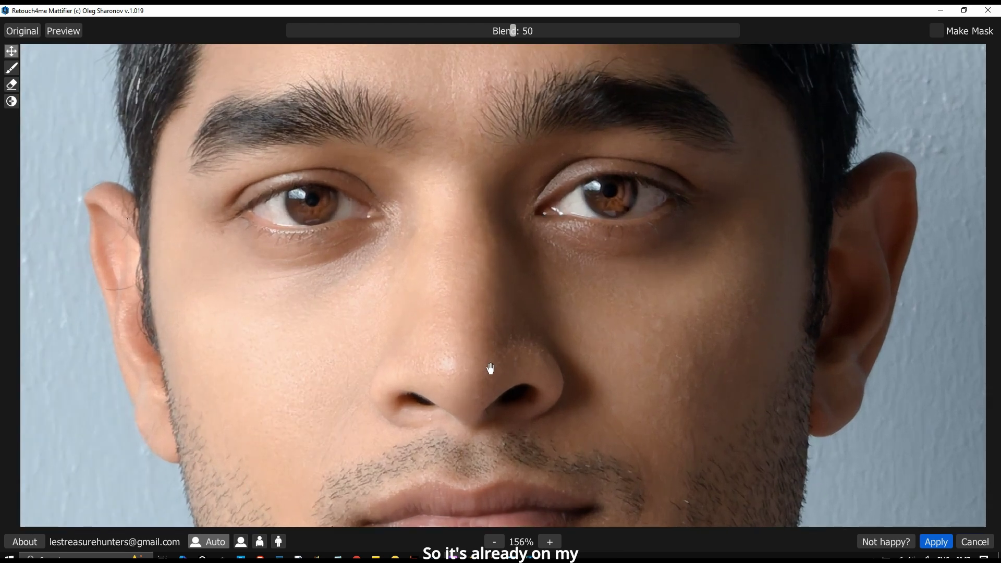
{"action": "scroll", "coordinate": [490, 368], "scroll_direction": "up", "scroll_amount": 1}
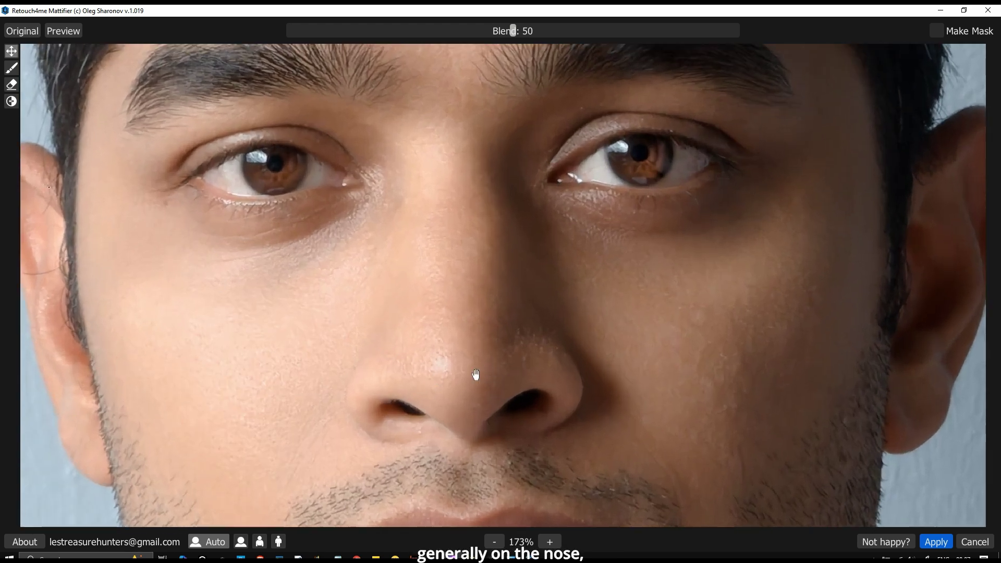
{"action": "left_click", "coordinate": [15, 34]}
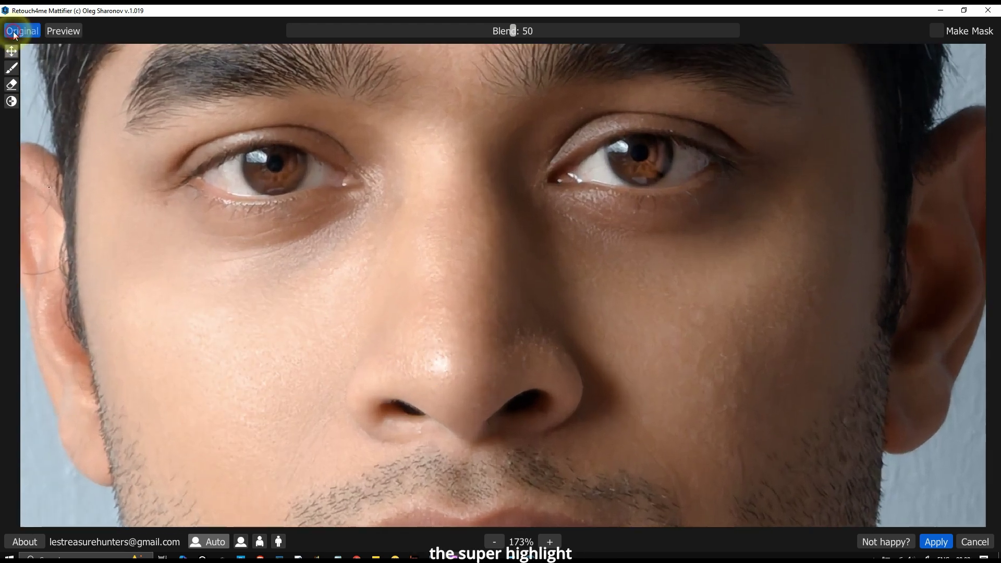
Compare the mattified highlights on the cheeks and nose with the original at a blend of 50.
{"action": "left_click", "coordinate": [15, 35]}
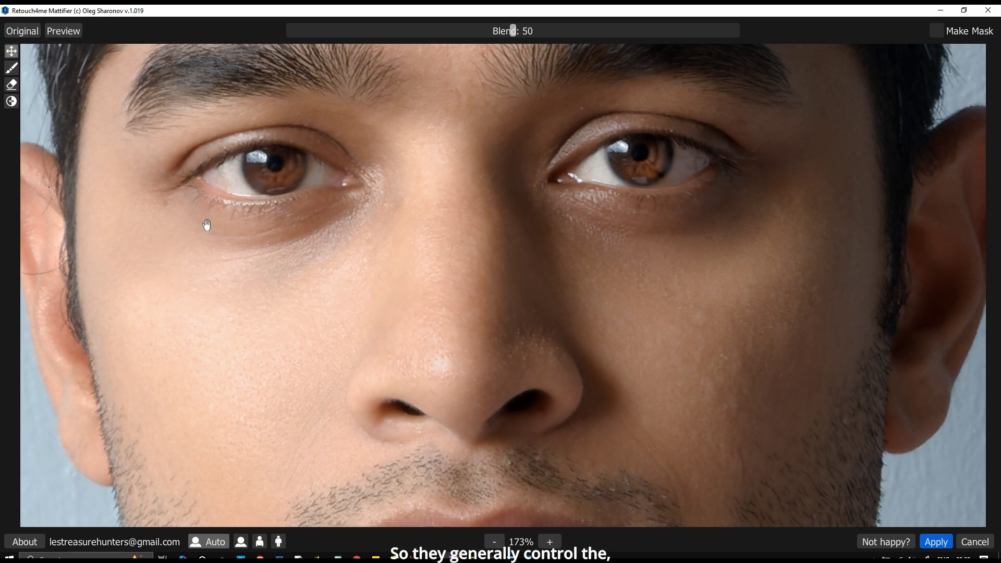
{"action": "left_click", "coordinate": [17, 38]}
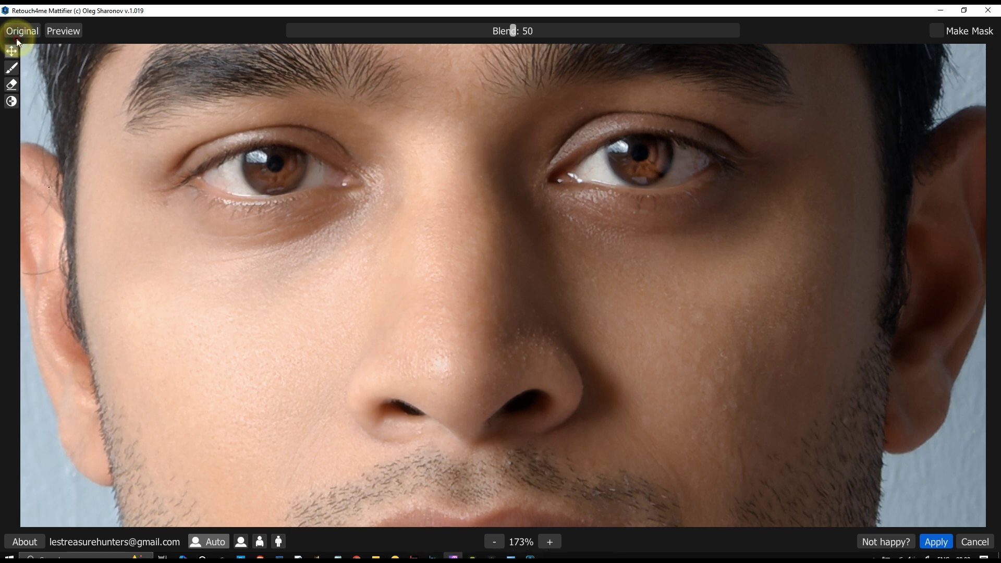
{"action": "left_click", "coordinate": [18, 33]}
{"action": "left_click", "coordinate": [19, 32]}
{"action": "left_click", "coordinate": [18, 33]}
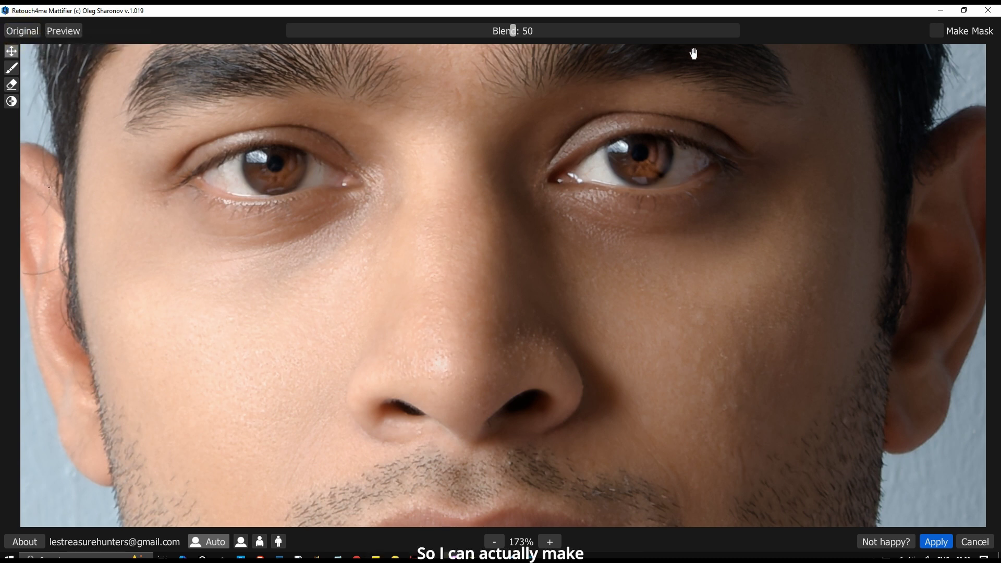
Set the Mattifier blend to 80 and compare the nose, cheeks and mouth area with the original.
{"action": "left_click", "coordinate": [647, 30]}
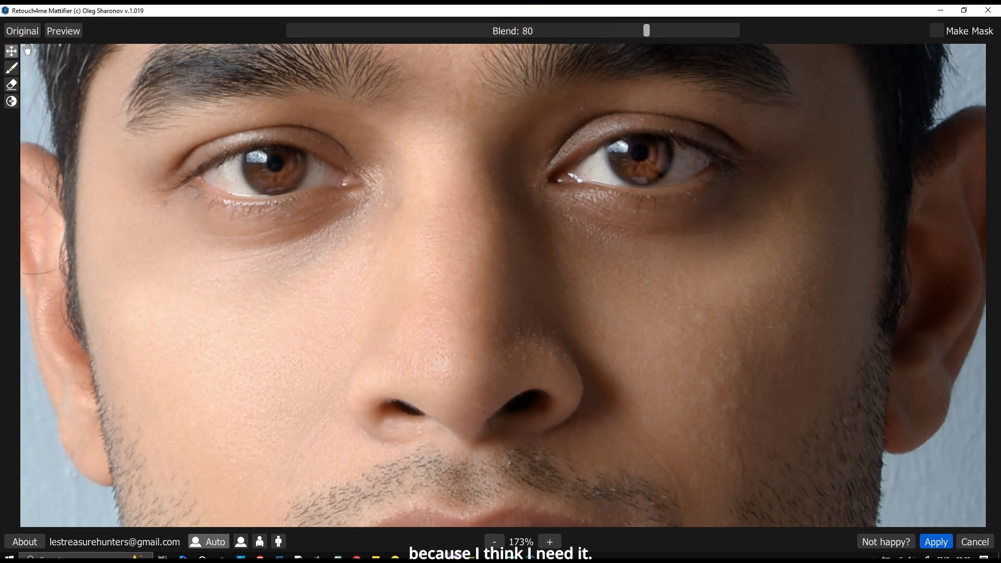
{"action": "left_click", "coordinate": [21, 31]}
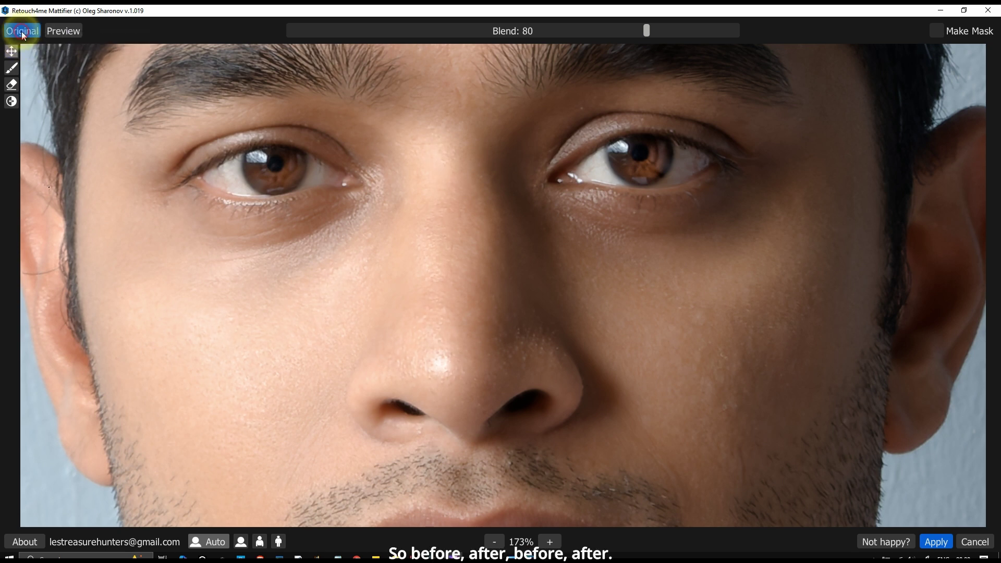
{"action": "left_click", "coordinate": [23, 32]}
{"action": "scroll", "coordinate": [231, 275], "scroll_direction": "down", "scroll_amount": 3}
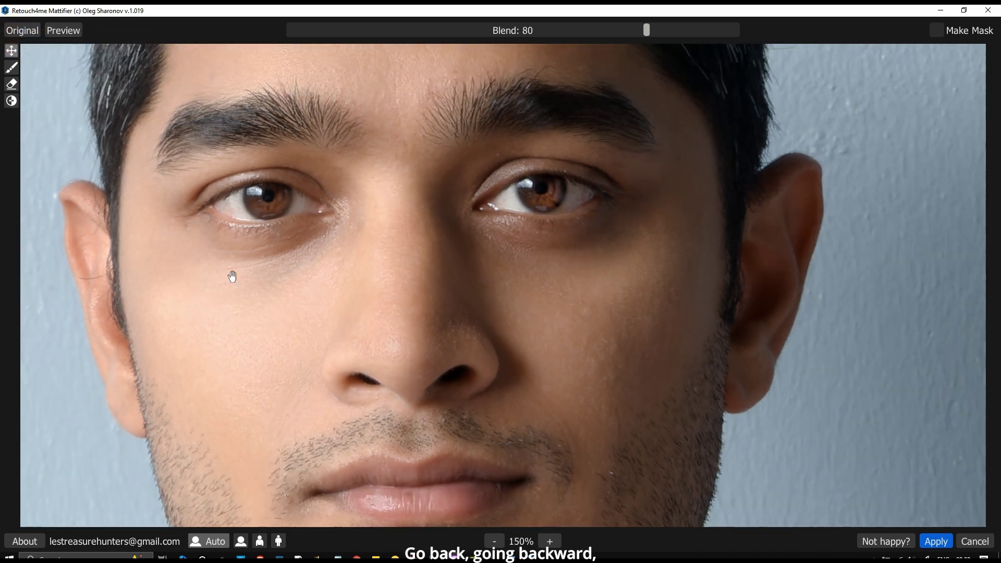
{"action": "left_click", "coordinate": [31, 31]}
{"action": "left_click", "coordinate": [33, 32]}
{"action": "scroll", "coordinate": [443, 495], "scroll_direction": "up", "scroll_amount": 4}
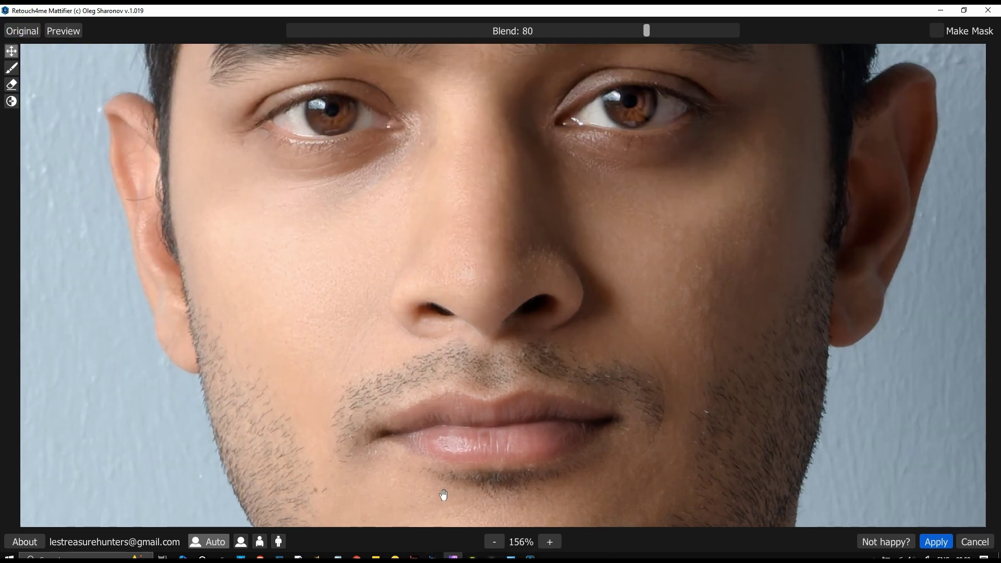
{"action": "left_click", "coordinate": [30, 32]}
{"action": "left_click", "coordinate": [30, 31]}
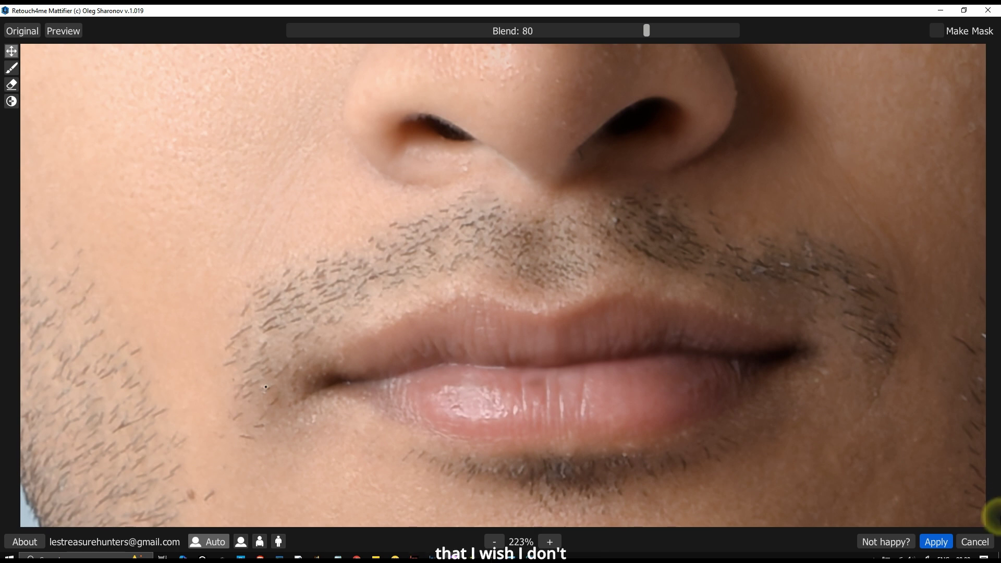
Apply the Mattifier result to the duplicated layer and compare the portrait with that layer hidden and shown.
{"action": "left_click", "coordinate": [945, 541]}
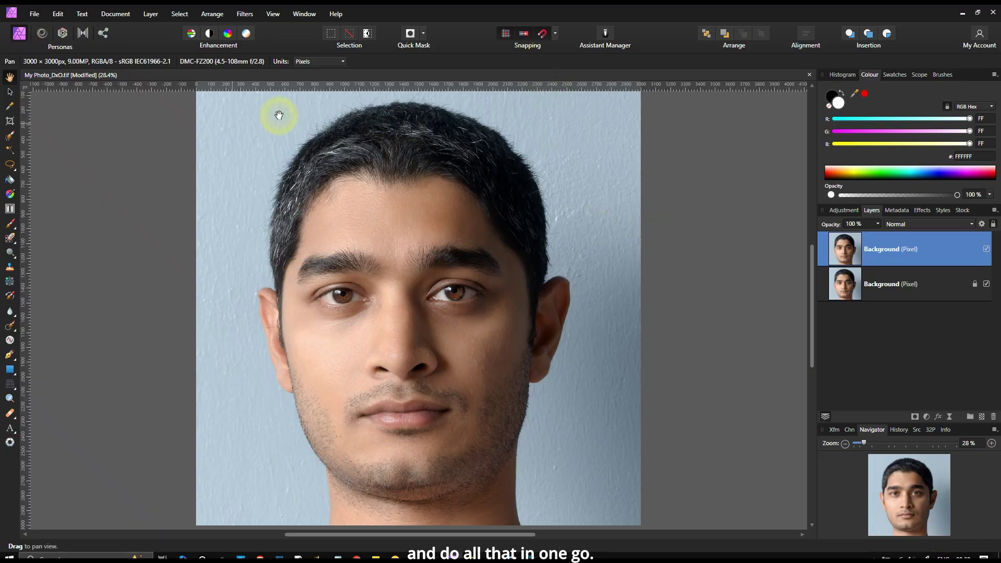
{"action": "left_click", "coordinate": [986, 250]}
{"action": "left_click", "coordinate": [986, 249]}
{"action": "left_click", "coordinate": [987, 250]}
{"action": "left_click", "coordinate": [987, 249]}
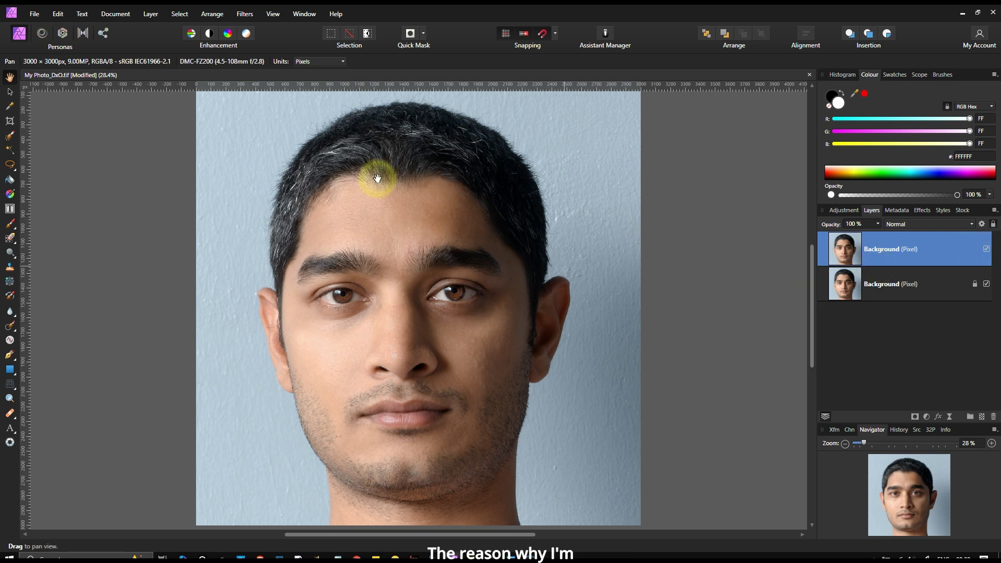
Run the Retouch4me Eye Vessels plugin on the duplicated layer.
{"action": "left_click", "coordinate": [248, 21]}
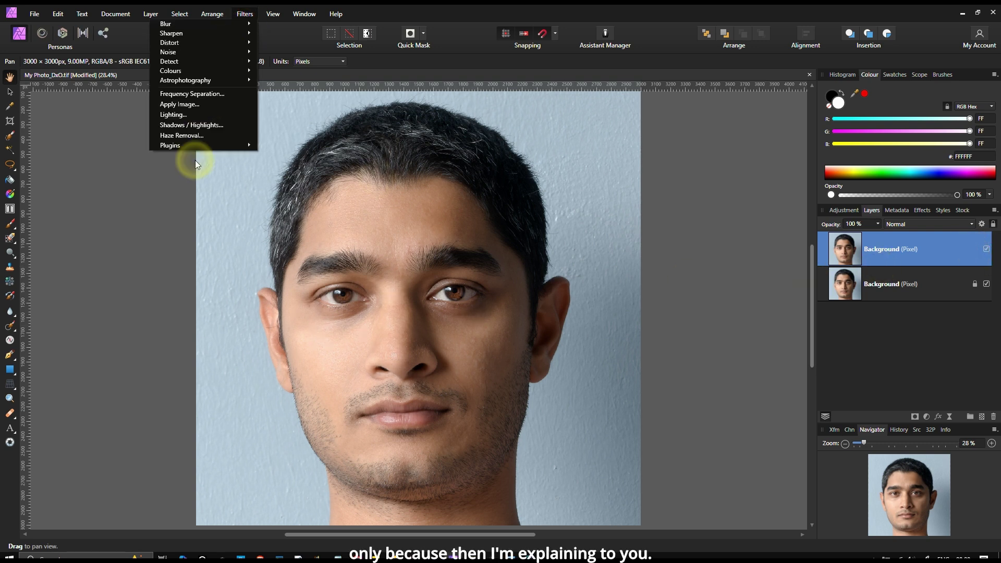
{"action": "mouse_move", "coordinate": [183, 147]}
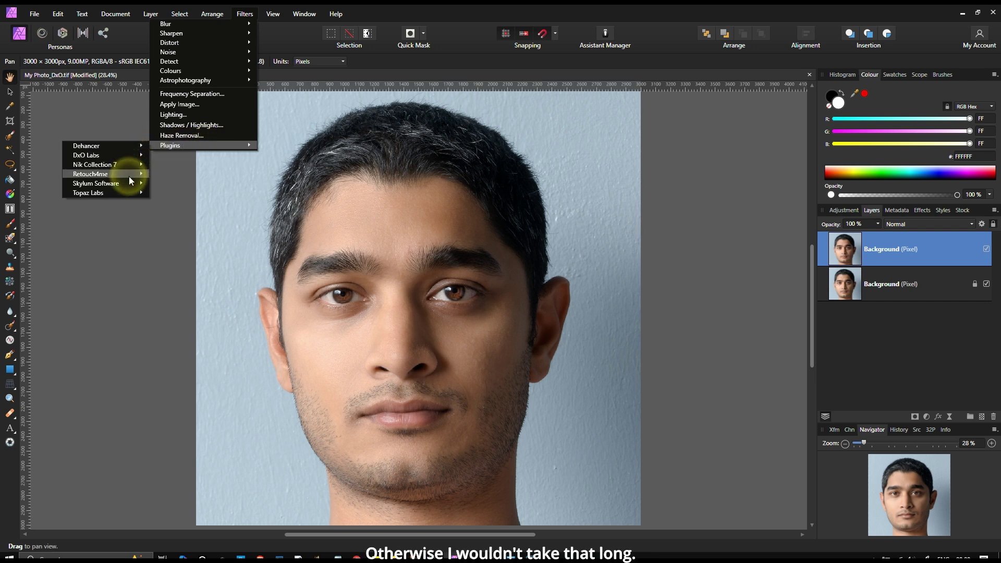
{"action": "mouse_move", "coordinate": [129, 175]}
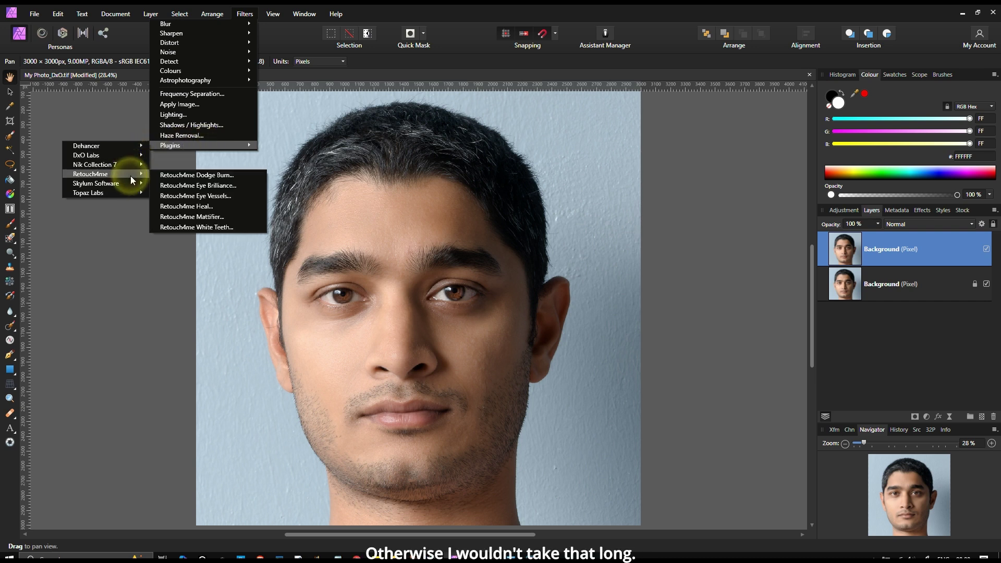
{"action": "left_click", "coordinate": [185, 196]}
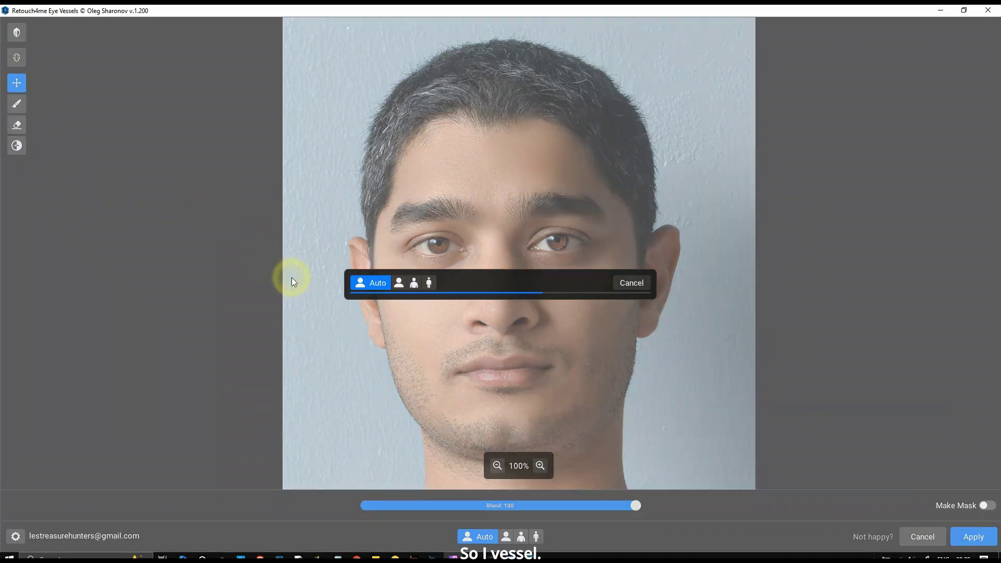
Compare the vessel cleanup in both eyes with the original up close and apply it at a blend of 100.
{"action": "scroll", "coordinate": [369, 376], "scroll_direction": "up", "scroll_amount": 3}
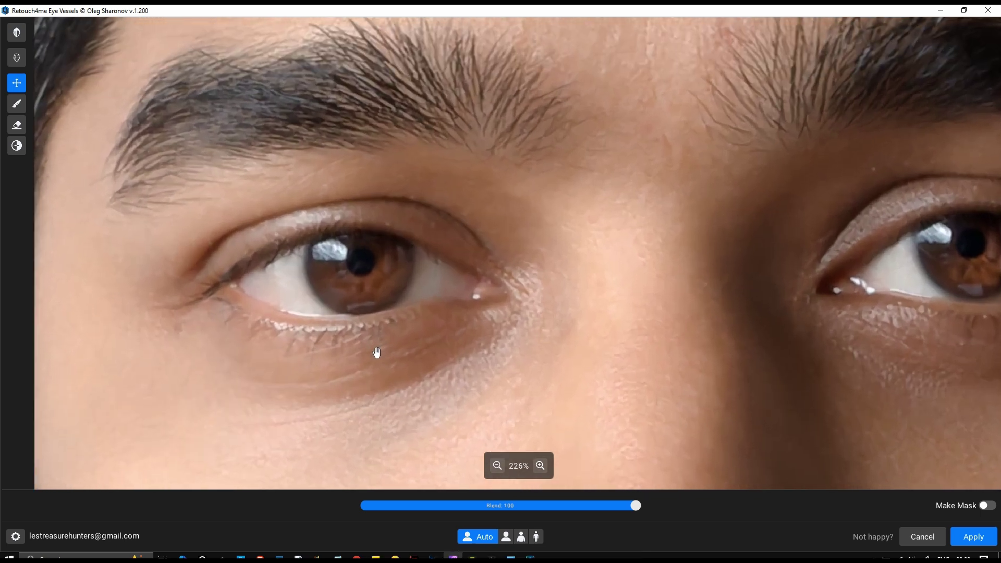
{"action": "left_click", "coordinate": [19, 32]}
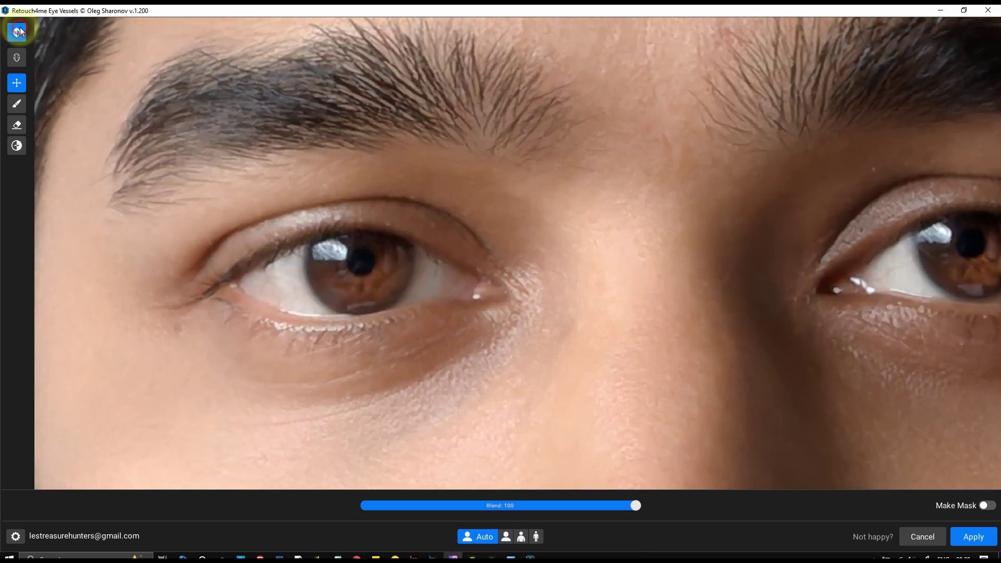
{"action": "scroll", "coordinate": [183, 268], "scroll_direction": "up", "scroll_amount": 2}
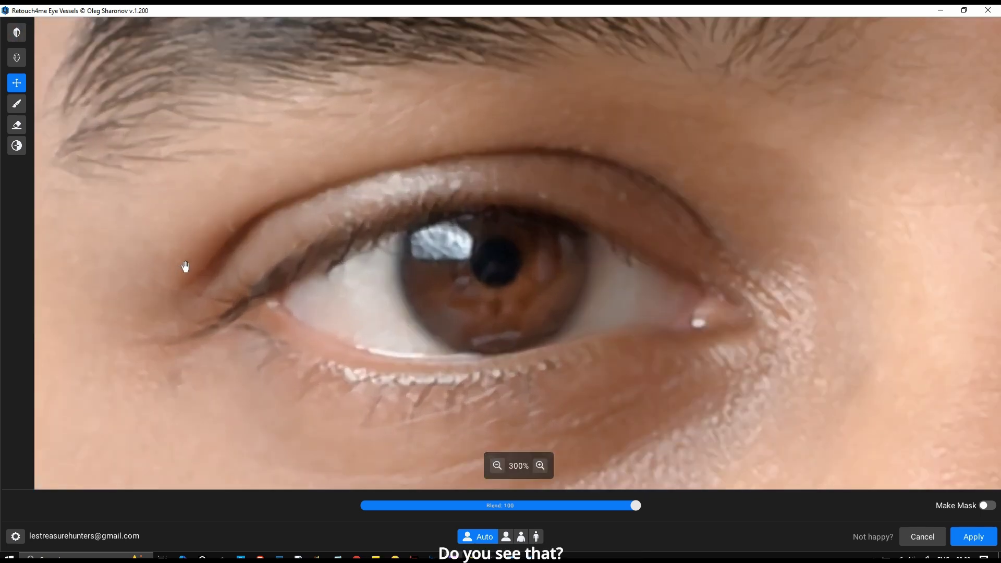
{"action": "left_click", "coordinate": [18, 33]}
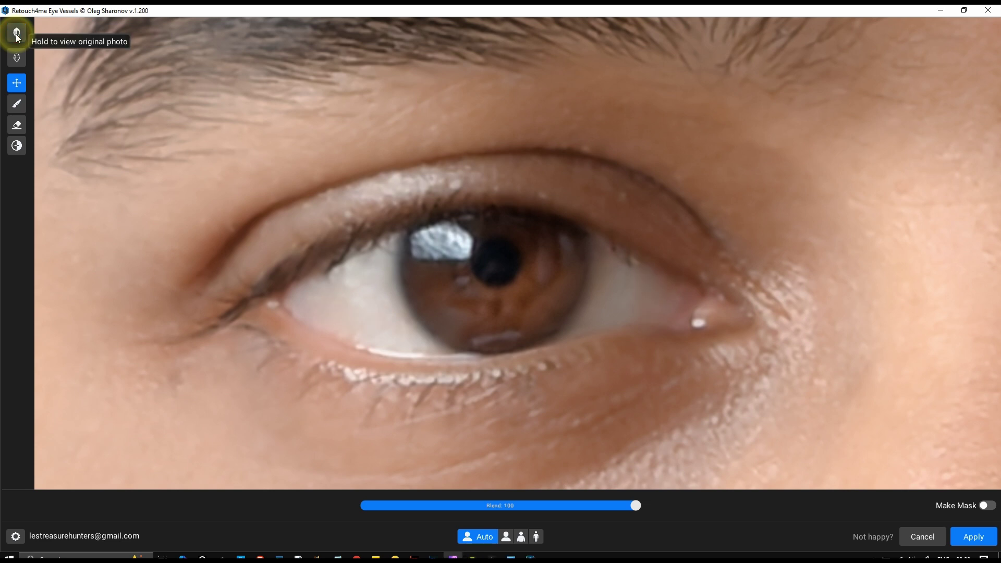
{"action": "left_click_drag", "start_coordinate": [677, 252], "coordinate": [499, 223]}
{"action": "left_click_drag", "start_coordinate": [763, 270], "coordinate": [322, 306]}
{"action": "left_click", "coordinate": [24, 33]}
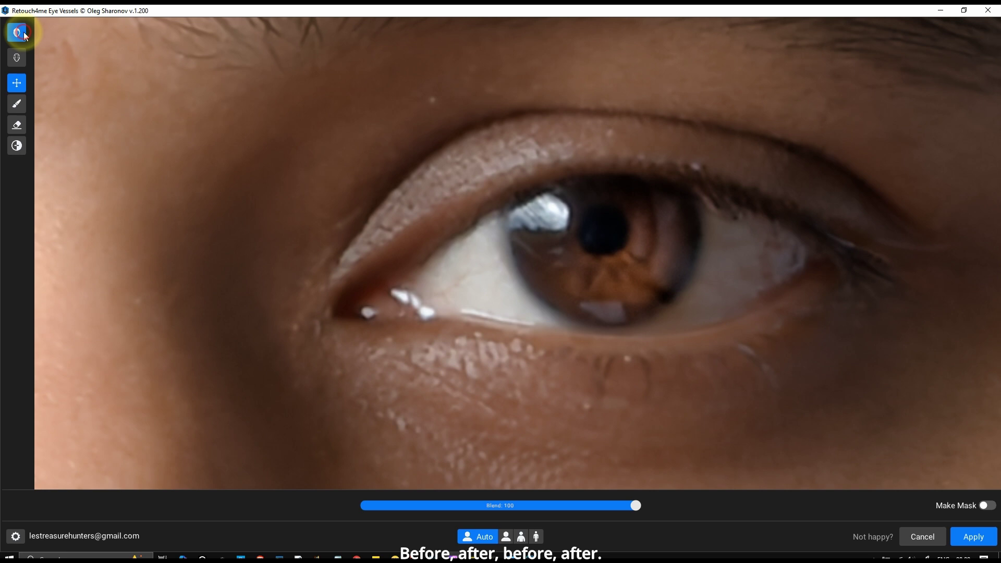
{"action": "left_click", "coordinate": [25, 35]}
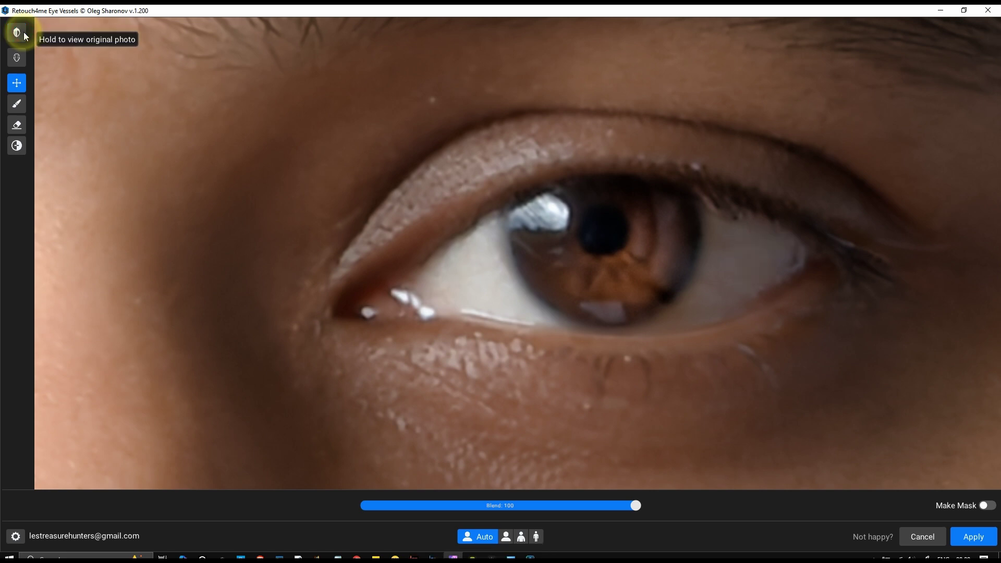
{"action": "scroll", "coordinate": [476, 402], "scroll_direction": "down", "scroll_amount": 1}
{"action": "scroll", "coordinate": [476, 402], "scroll_direction": "down", "scroll_amount": 3}
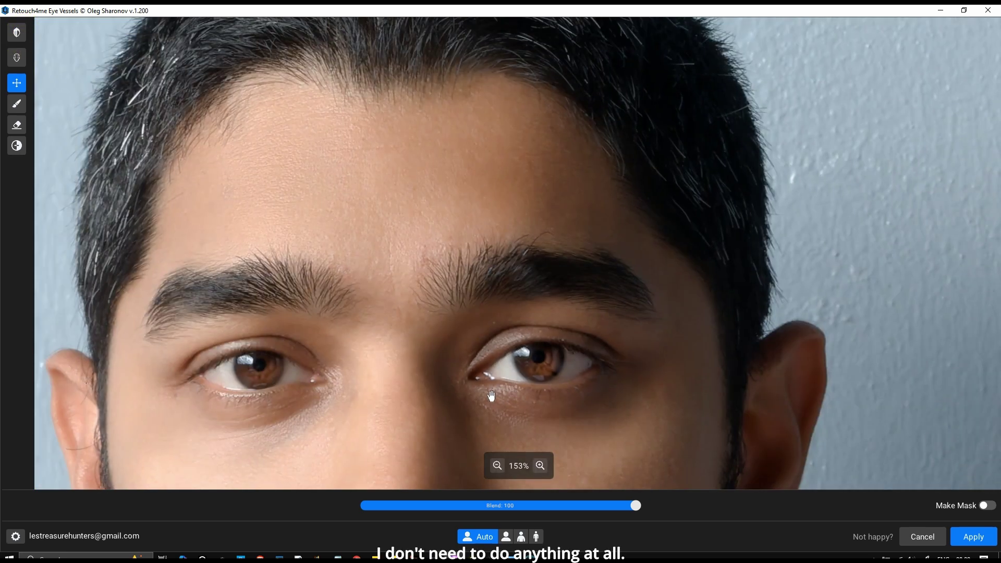
{"action": "left_click", "coordinate": [980, 537]}
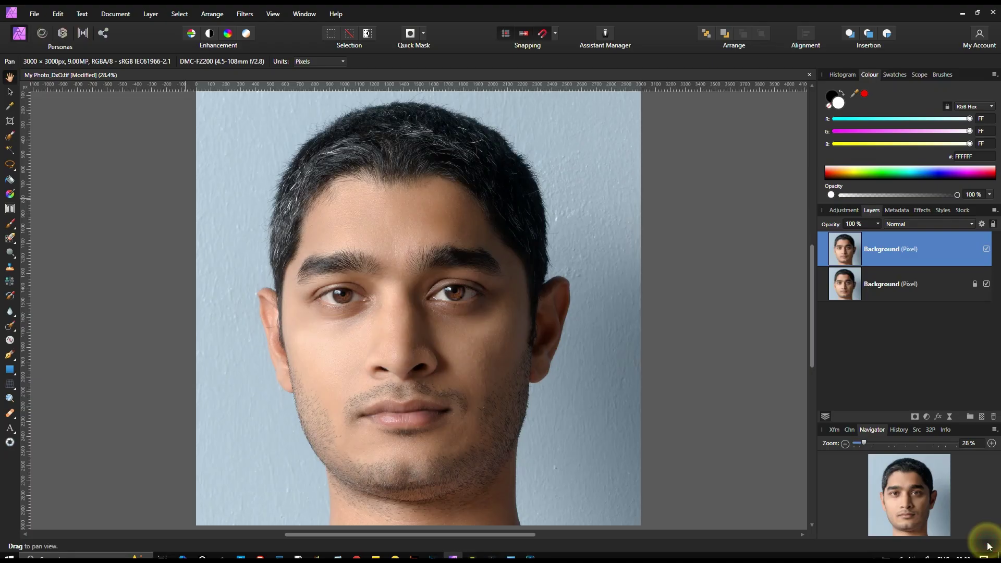
Run the Retouch4me Eye Brilliance plugin on the duplicated layer.
{"action": "left_click", "coordinate": [245, 13]}
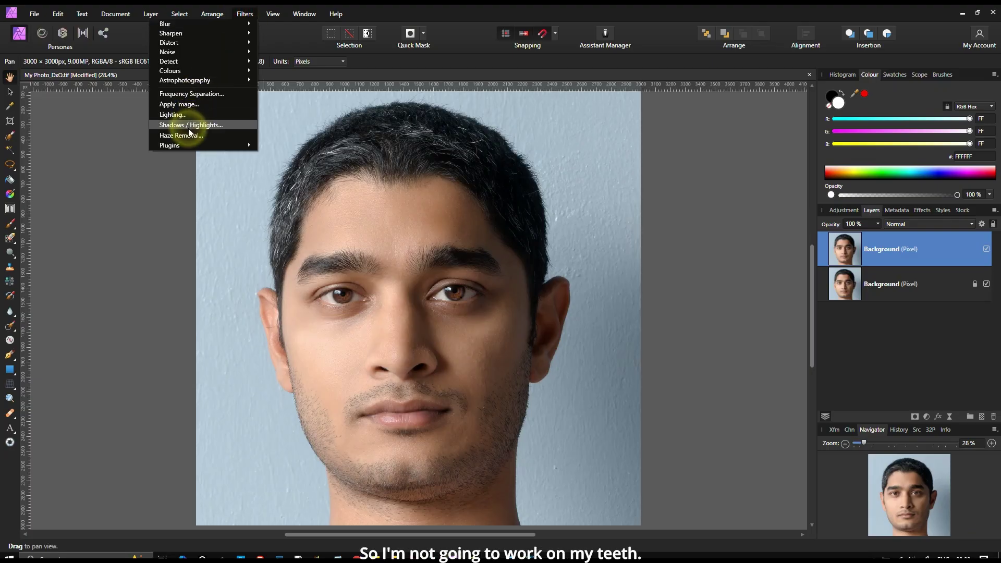
{"action": "mouse_move", "coordinate": [177, 146]}
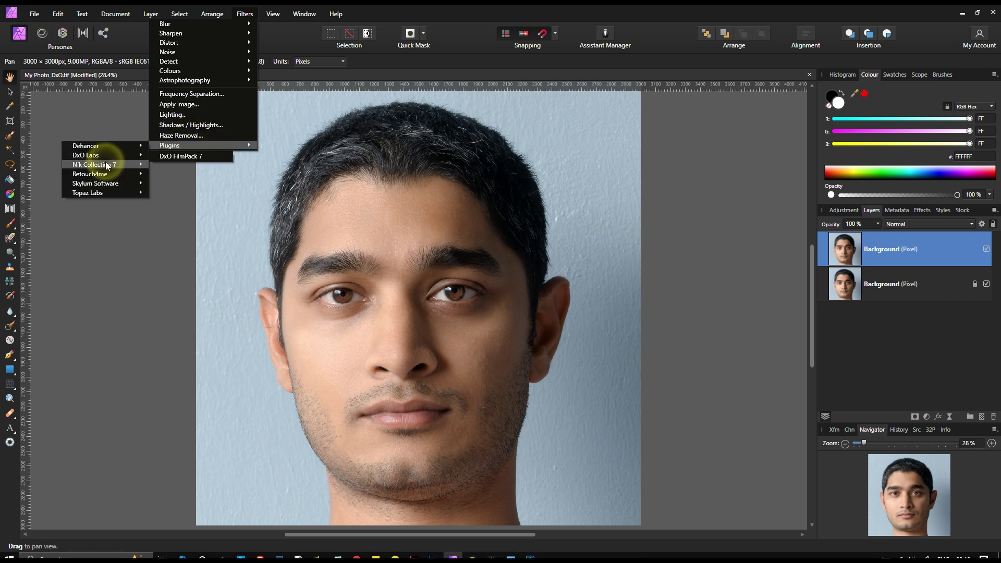
{"action": "mouse_move", "coordinate": [96, 163]}
{"action": "left_click", "coordinate": [201, 184]}
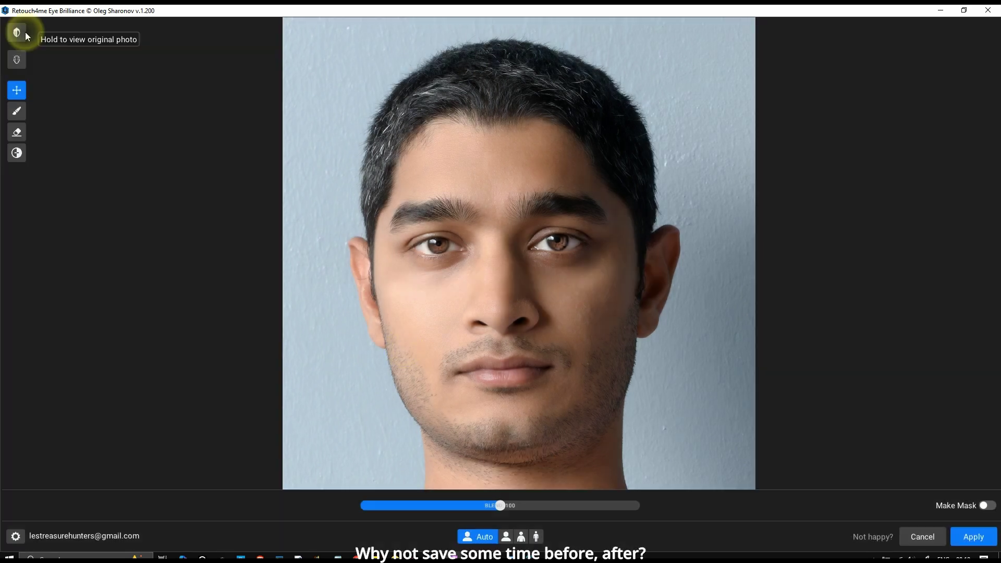
Examine the brightened eyes up close against the original and inspect the Eye Brilliance mask.
{"action": "left_click", "coordinate": [20, 33]}
{"action": "scroll", "coordinate": [391, 220], "scroll_direction": "up", "scroll_amount": 5}
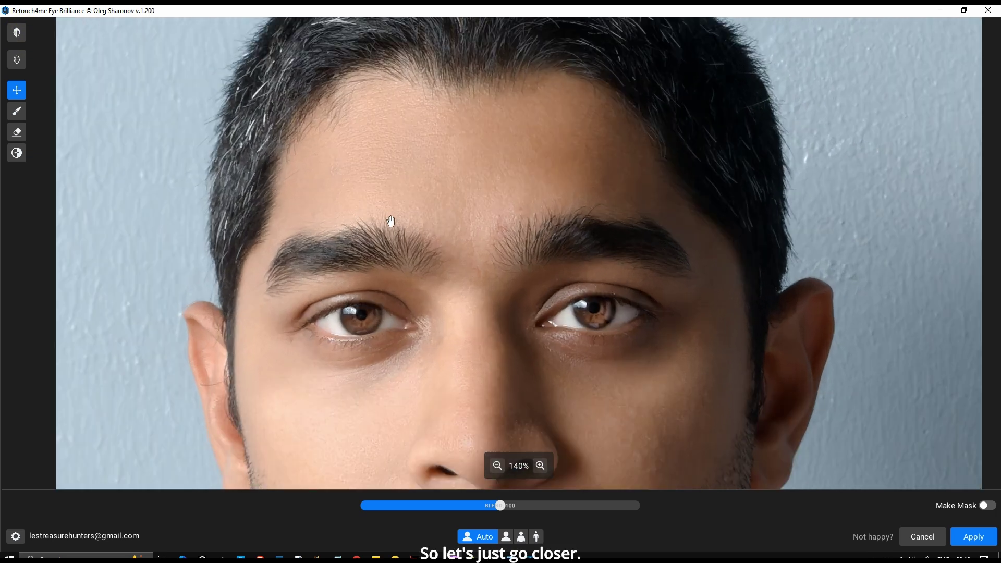
{"action": "scroll", "coordinate": [392, 221], "scroll_direction": "up", "scroll_amount": 1}
{"action": "left_click_drag", "start_coordinate": [441, 443], "coordinate": [435, 355]}
{"action": "scroll", "coordinate": [434, 353], "scroll_direction": "up", "scroll_amount": 3}
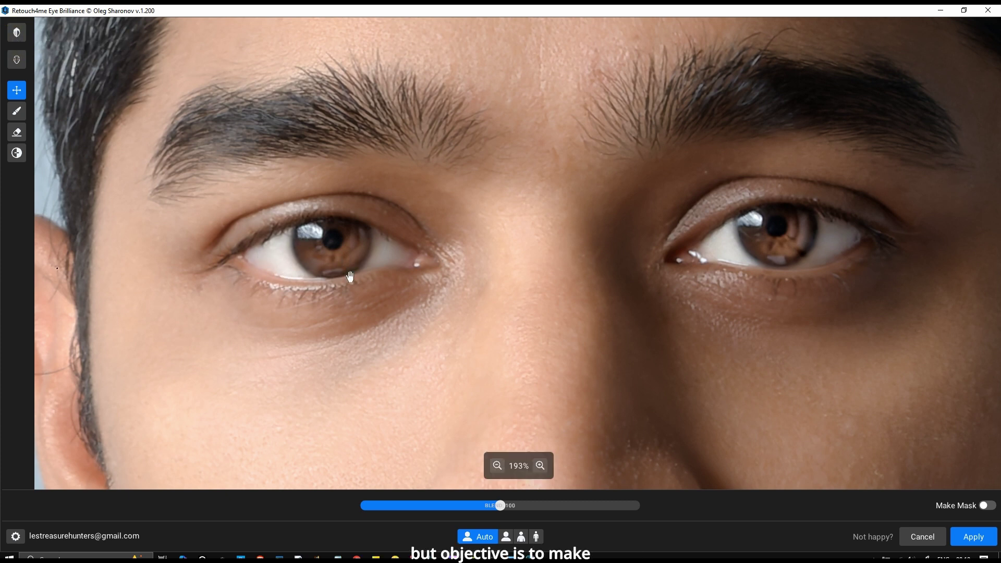
{"action": "left_click", "coordinate": [12, 61]}
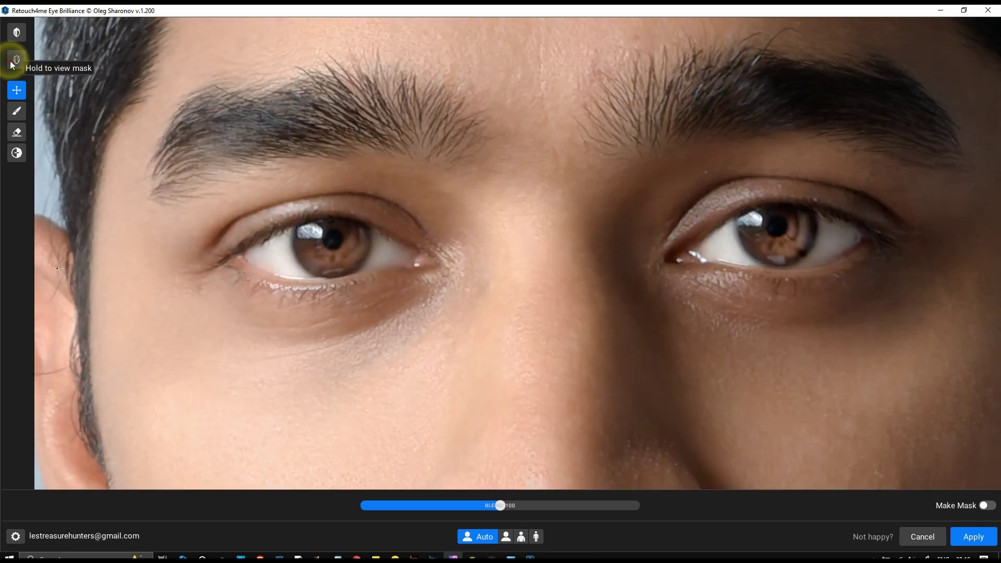
{"action": "left_click", "coordinate": [11, 62]}
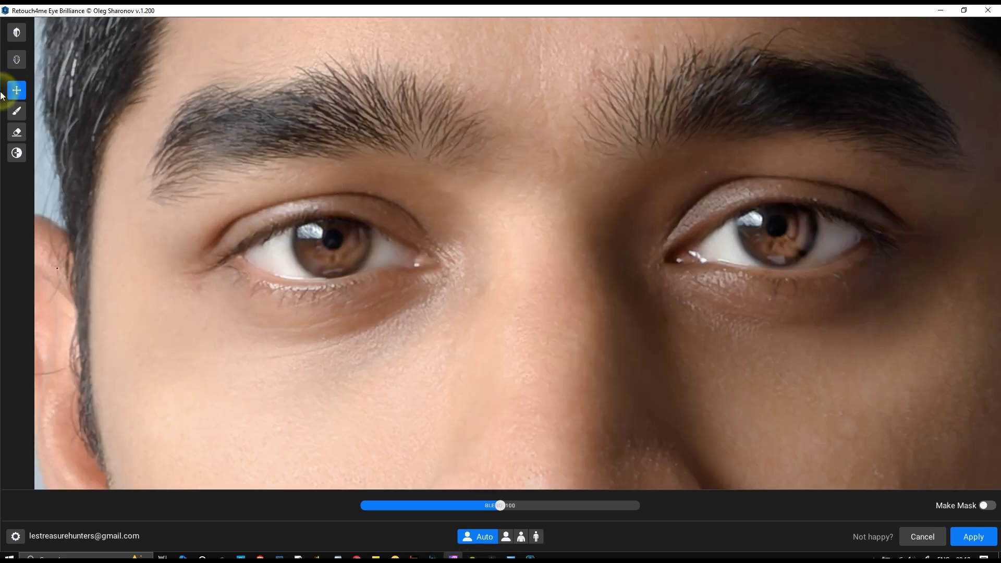
{"action": "left_click", "coordinate": [20, 60]}
{"action": "left_click_drag", "start_coordinate": [20, 59], "coordinate": [20, 60]}
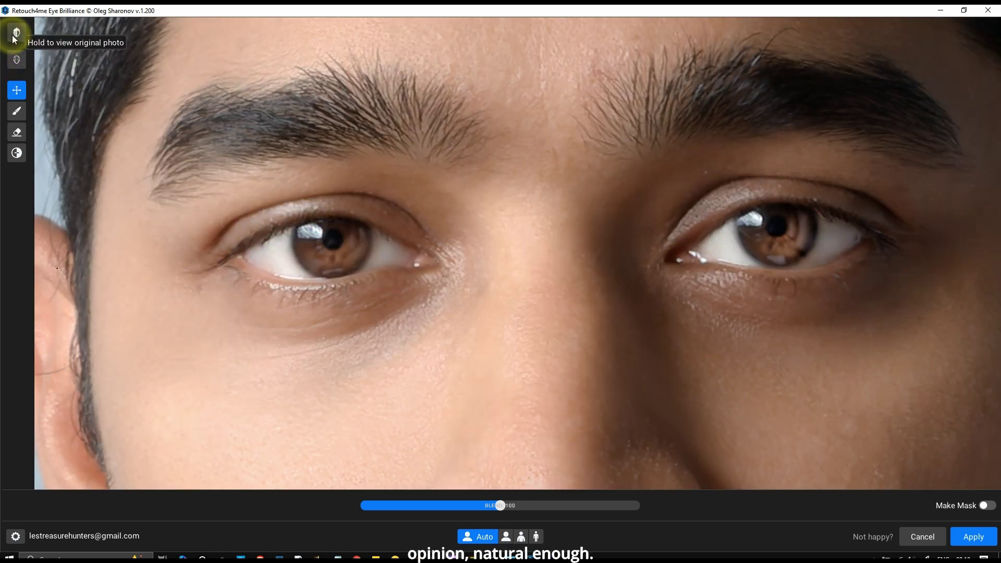
{"action": "left_click_drag", "start_coordinate": [18, 32], "coordinate": [17, 31]}
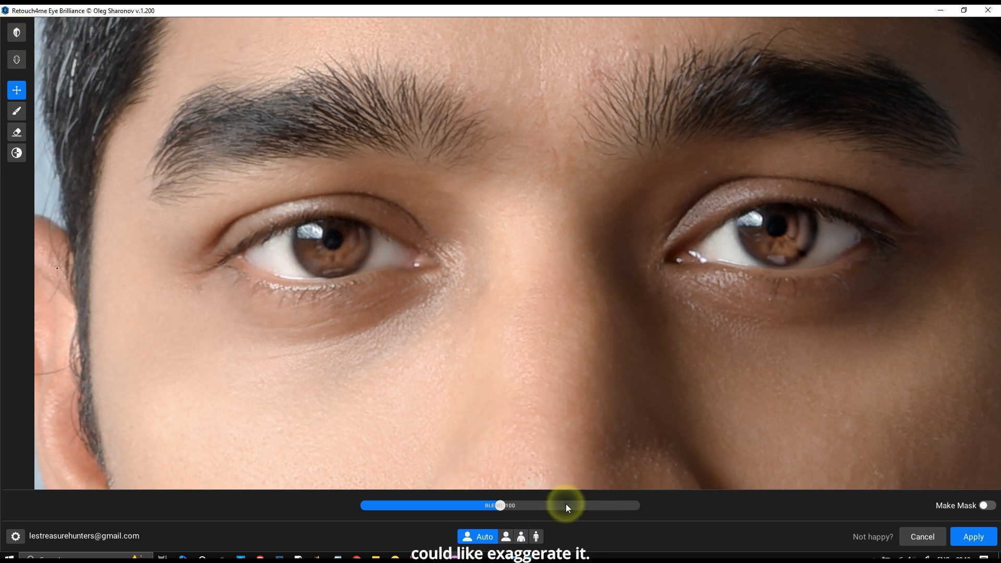
Raise the Eye Brilliance blend, compare the eyes with the original and apply the result to the duplicated layer.
{"action": "left_click_drag", "start_coordinate": [555, 505], "coordinate": [553, 505]}
{"action": "left_click_drag", "start_coordinate": [18, 33], "coordinate": [20, 34]}
{"action": "left_click_drag", "start_coordinate": [19, 34], "coordinate": [20, 34]}
{"action": "left_click", "coordinate": [973, 537]}
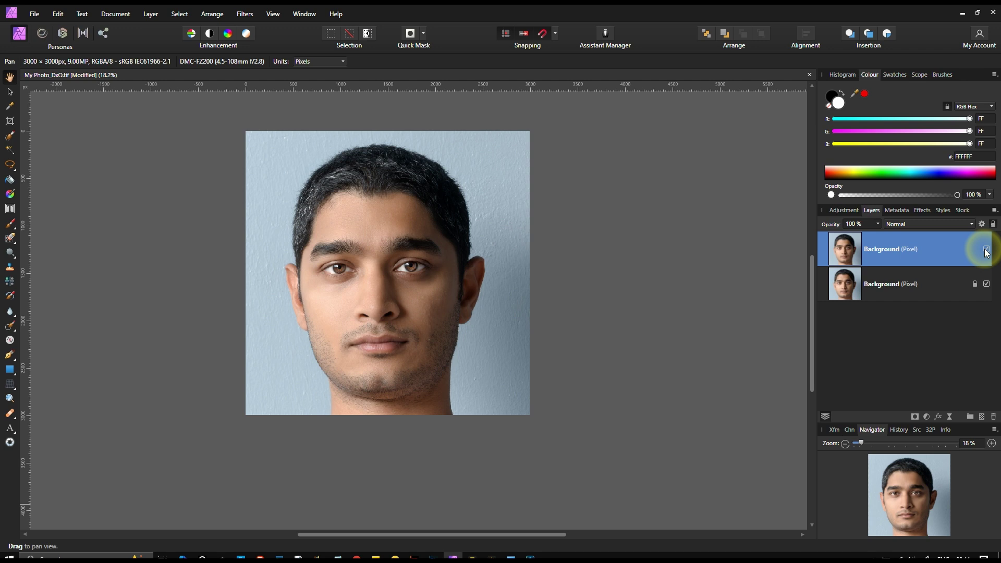
Rename the duplicated Background layer as R4ME.
{"action": "double_click", "coordinate": [882, 248]}
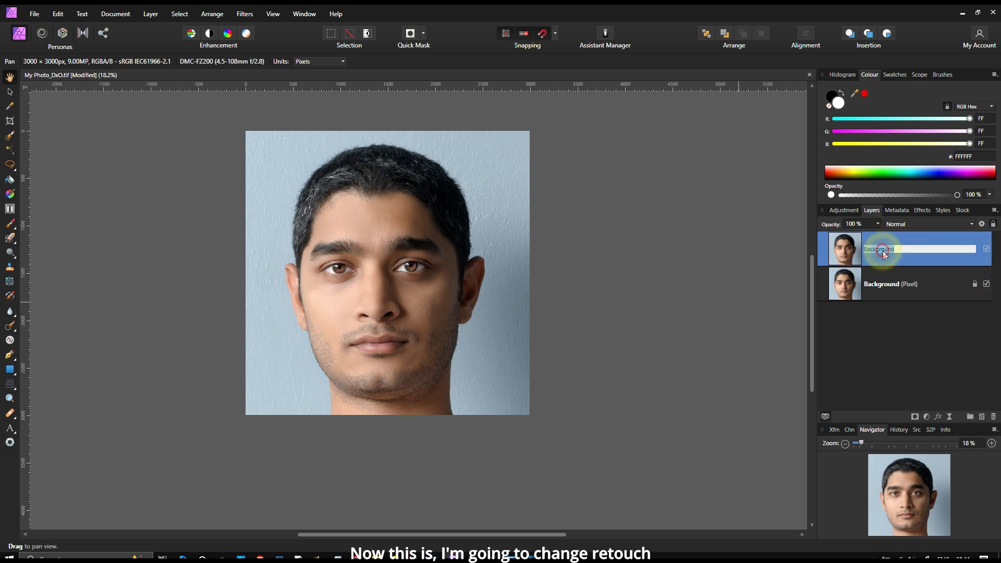
{"action": "type", "text": "R"}
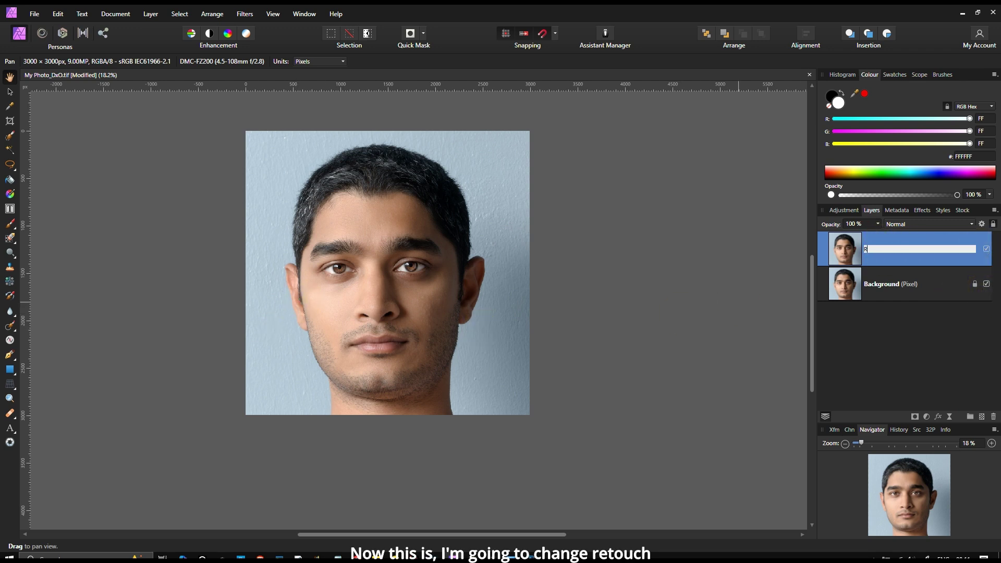
{"action": "type", "text": "4ME"}
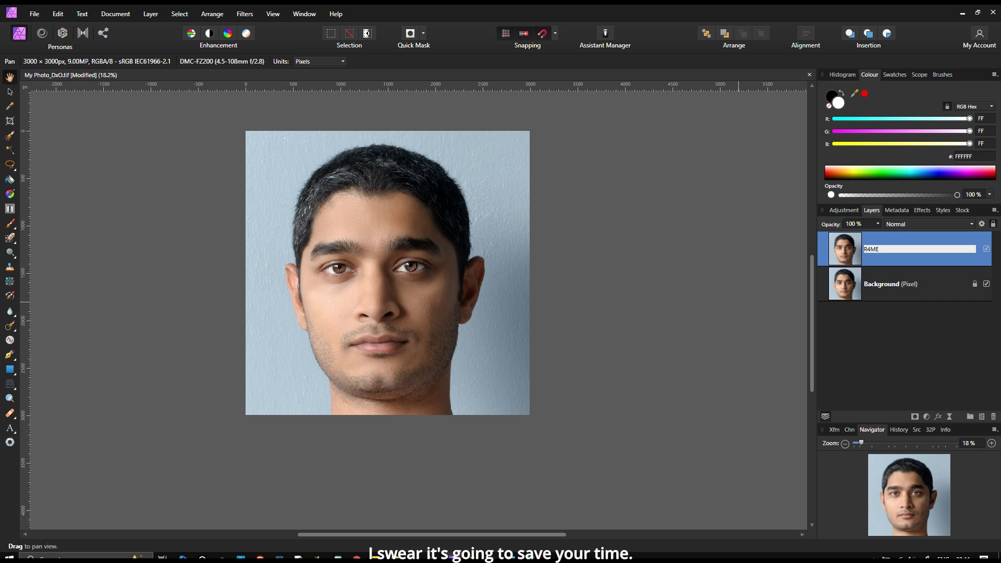
Confirm the R4ME layer name and compare the whole portrait with and without that layer.
{"action": "left_click", "coordinate": [884, 254]}
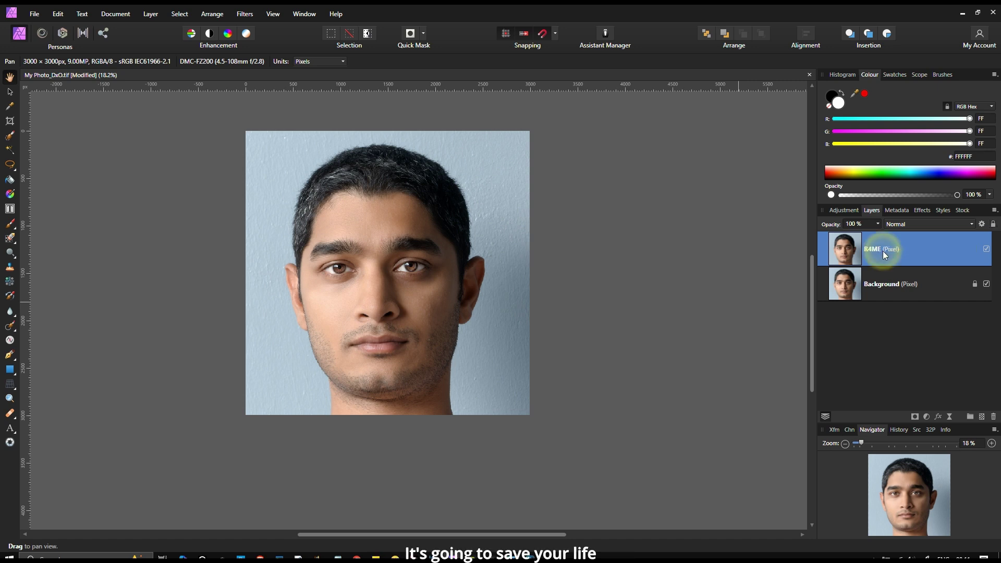
{"action": "left_click_drag", "start_coordinate": [391, 265], "coordinate": [394, 317]}
{"action": "scroll", "coordinate": [387, 348], "scroll_direction": "up", "scroll_amount": 2}
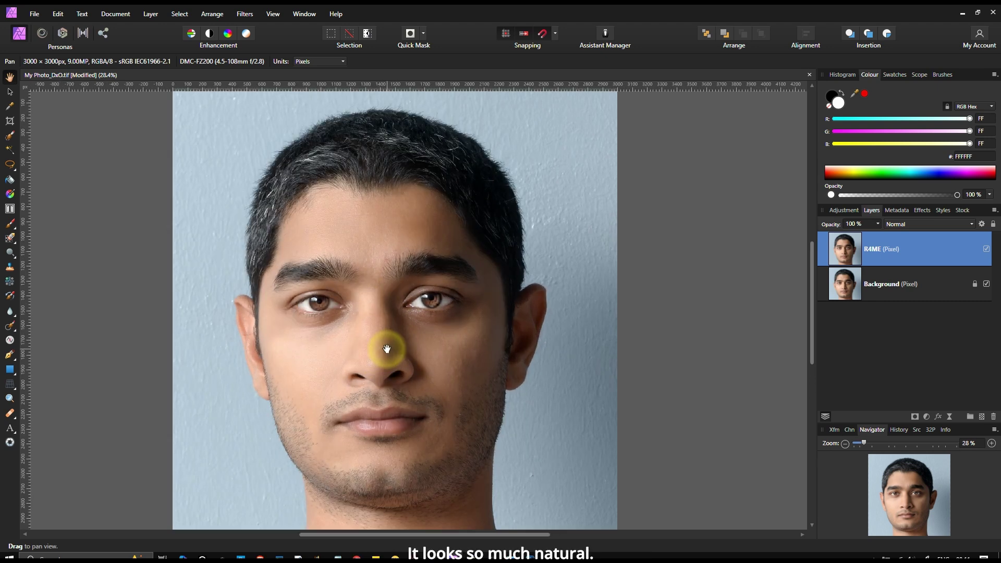
{"action": "scroll", "coordinate": [387, 348], "scroll_direction": "down", "scroll_amount": 1}
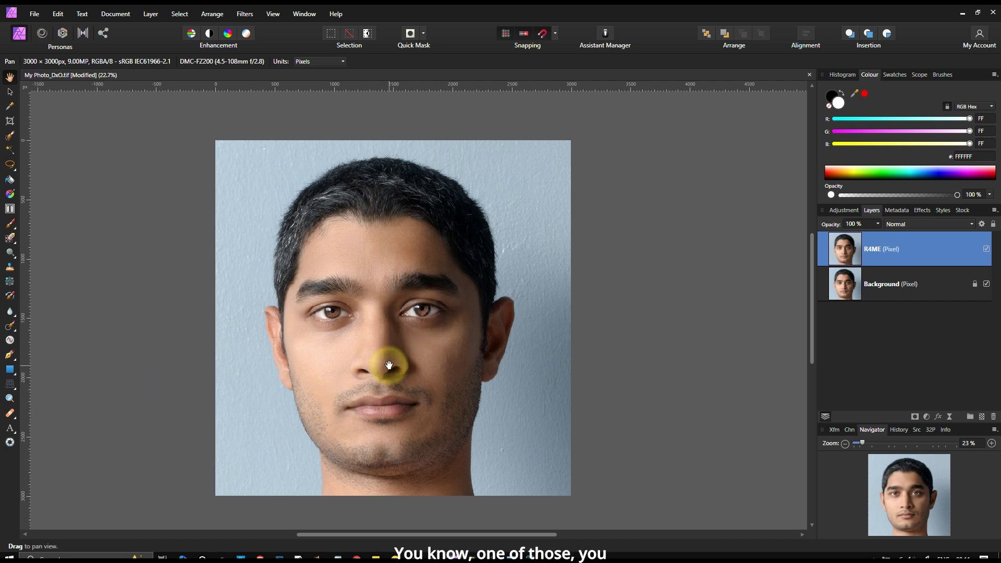
{"action": "left_click", "coordinate": [987, 250]}
{"action": "left_click", "coordinate": [986, 249]}
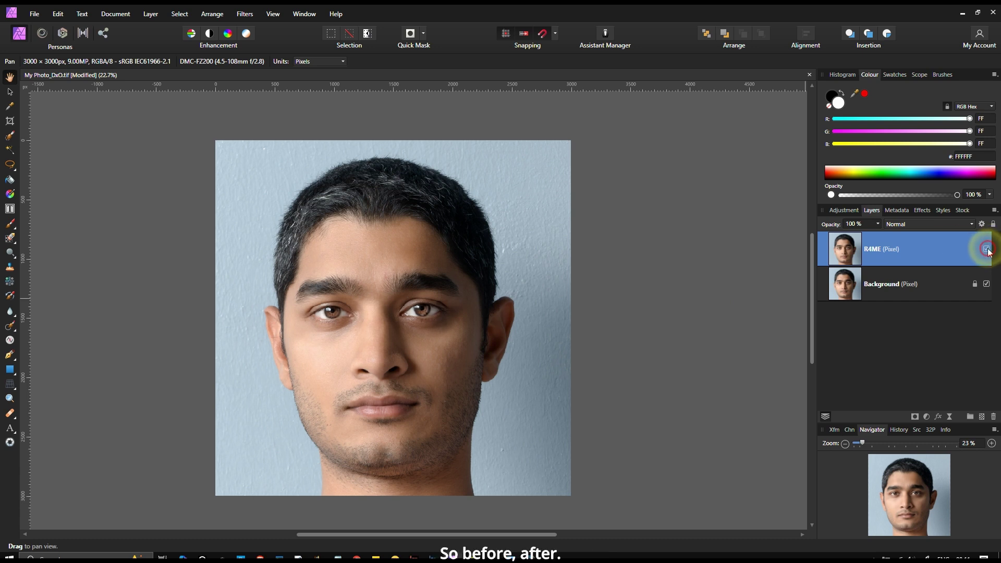
Compare the skin and eyes up close with and without the R4ME layer.
{"action": "scroll", "coordinate": [521, 381], "scroll_direction": "up", "scroll_amount": 3}
{"action": "left_click", "coordinate": [986, 250]}
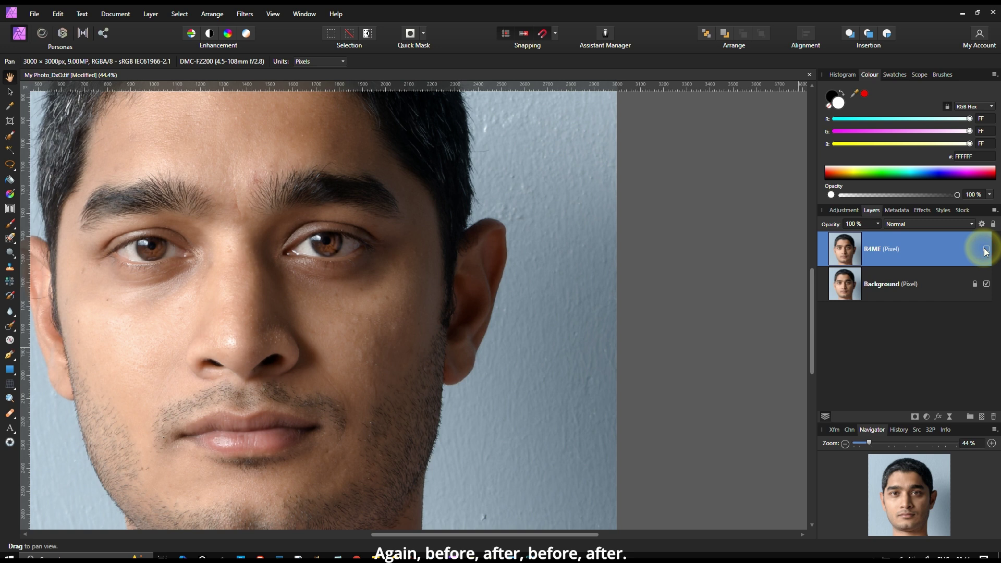
{"action": "left_click", "coordinate": [986, 249]}
{"action": "left_click", "coordinate": [986, 250]}
{"action": "left_click", "coordinate": [986, 250]}
{"action": "left_click_drag", "start_coordinate": [224, 335], "coordinate": [365, 353]}
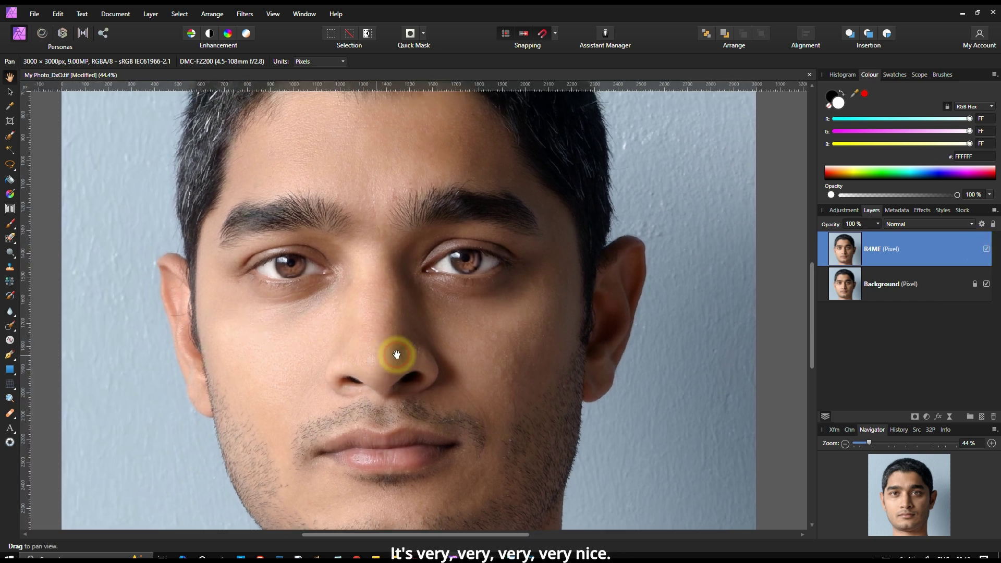
{"action": "scroll", "coordinate": [397, 355], "scroll_direction": "down", "scroll_amount": 3}
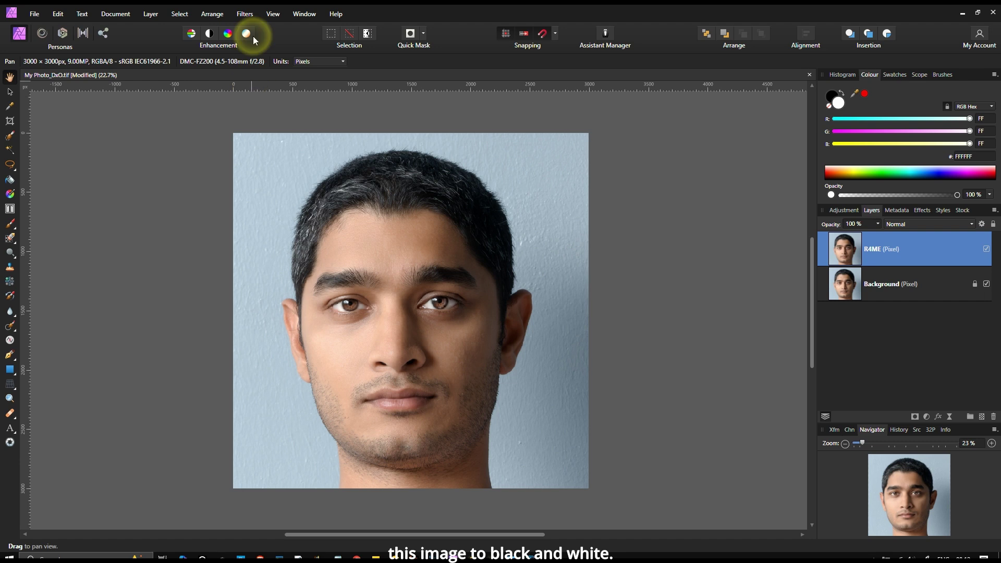
Launch the Nik 7 Silver Efex plugin on the R4ME layer and dismiss its startup news window.
{"action": "left_click", "coordinate": [245, 13]}
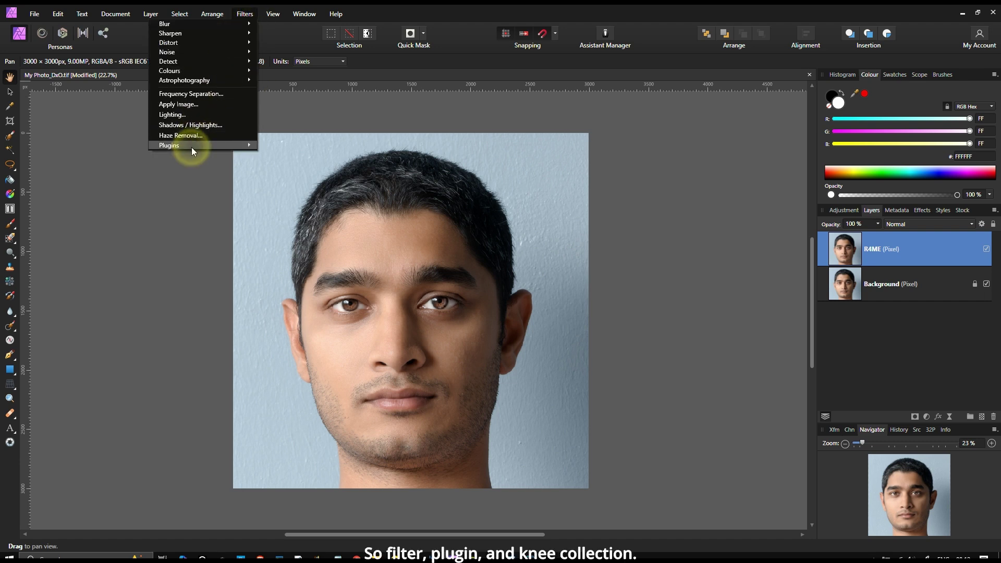
{"action": "mouse_move", "coordinate": [191, 150]}
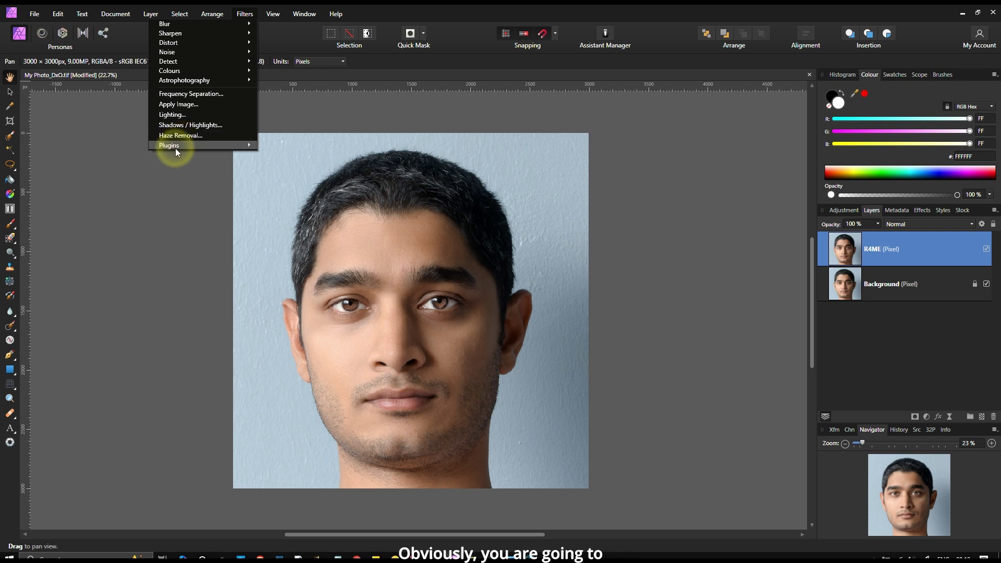
{"action": "mouse_move", "coordinate": [138, 166]}
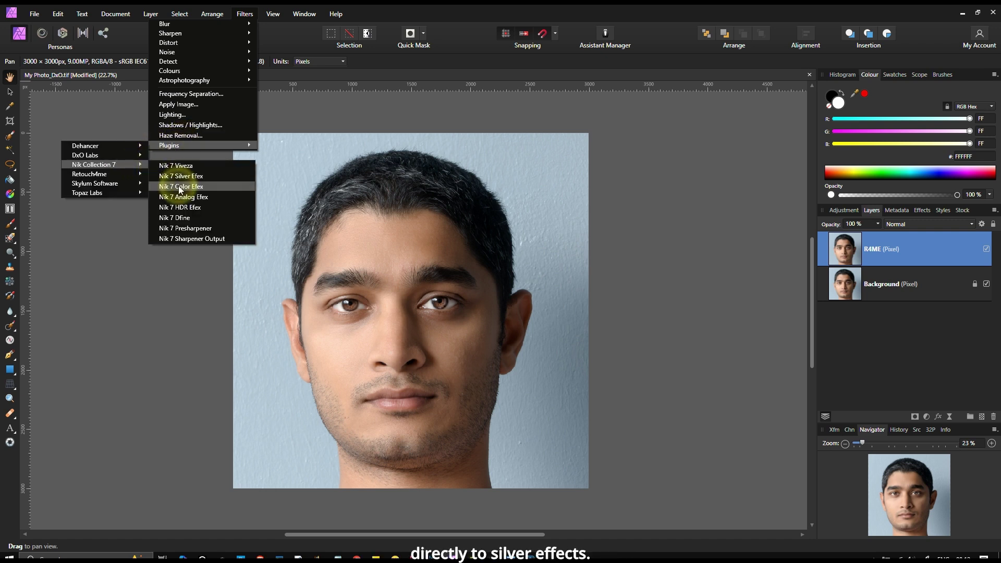
{"action": "left_click", "coordinate": [180, 176]}
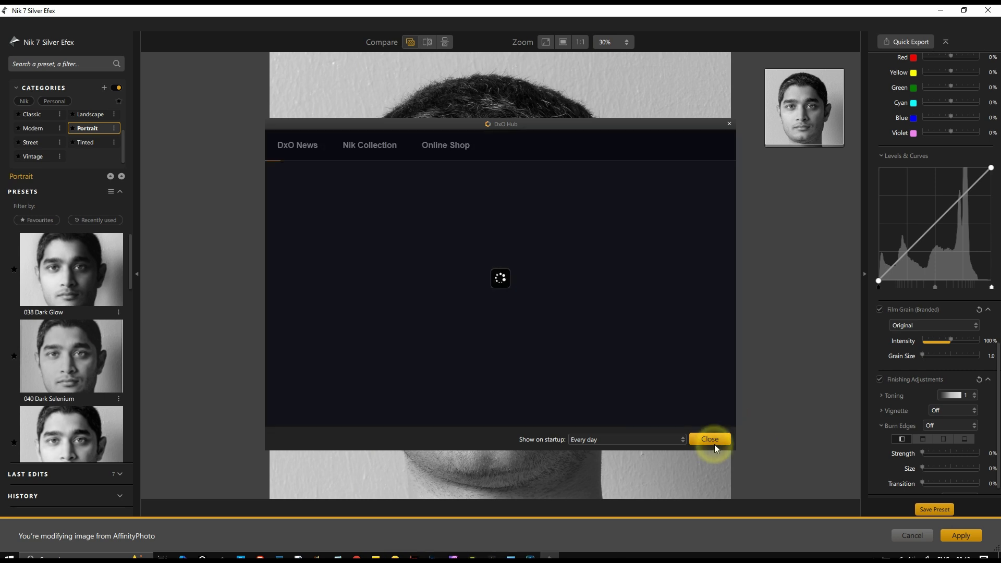
{"action": "left_click", "coordinate": [715, 444]}
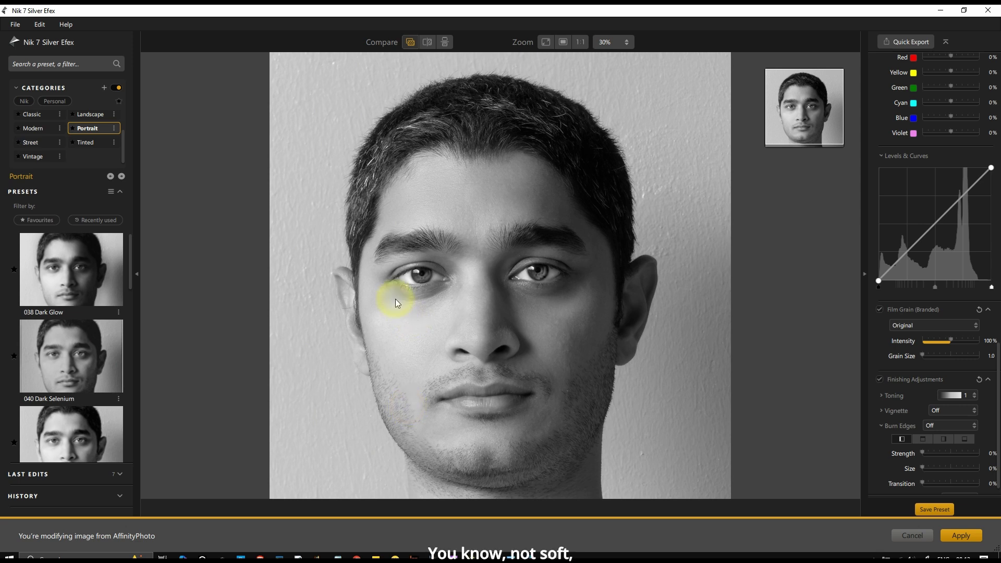
Try the Portrait presets 045 Contrasty and Classic Portrait - Rugged on the image.
{"action": "left_click_drag", "start_coordinate": [130, 287], "coordinate": [126, 359]}
{"action": "left_click", "coordinate": [85, 330]}
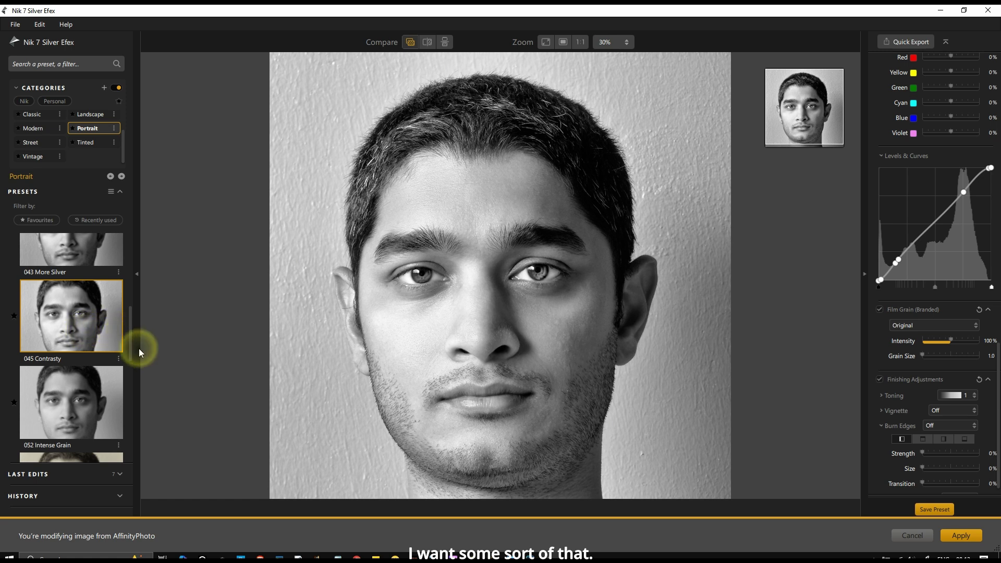
{"action": "left_click_drag", "start_coordinate": [132, 355], "coordinate": [128, 422]}
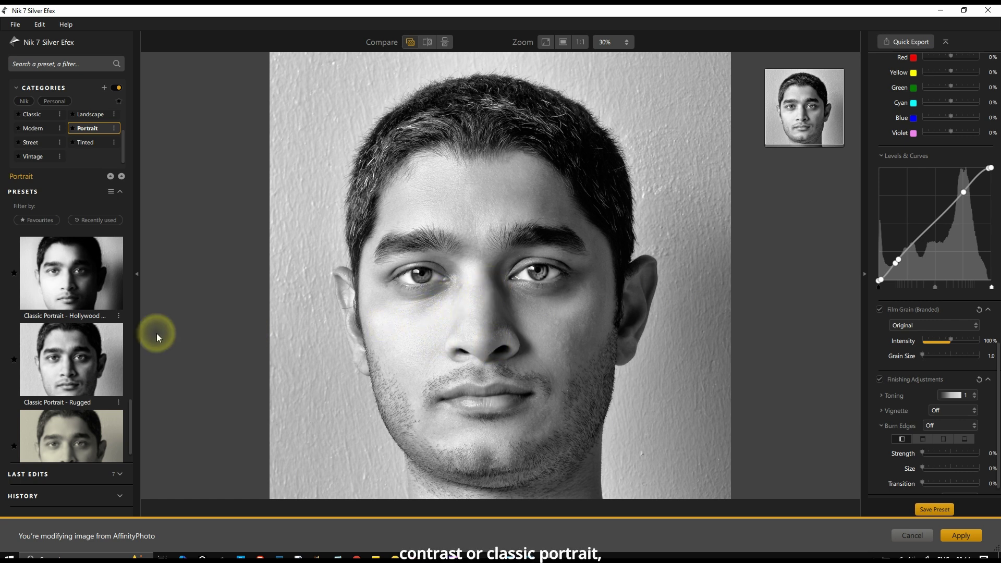
{"action": "left_click", "coordinate": [96, 361]}
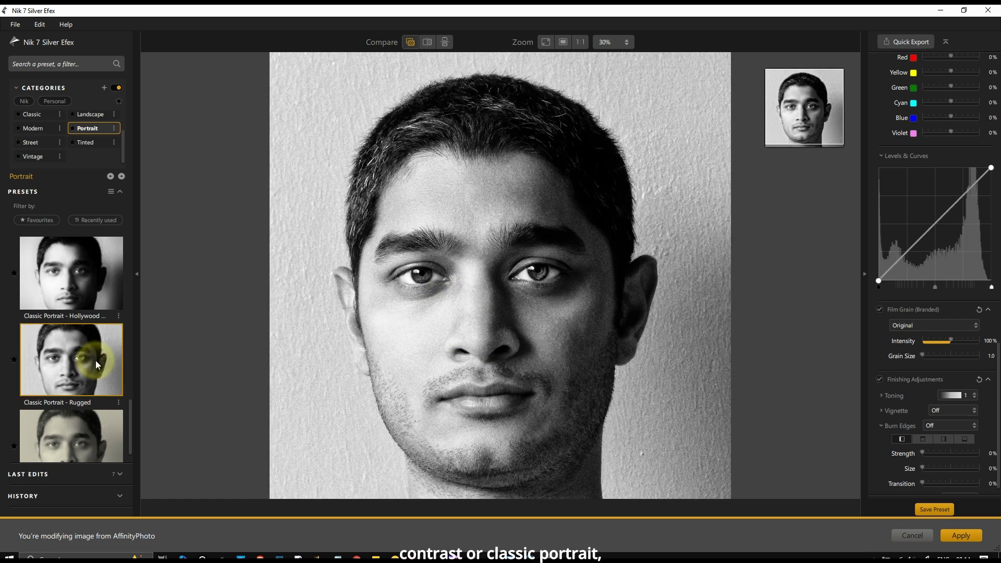
{"action": "scroll", "coordinate": [102, 358], "scroll_direction": "up", "scroll_amount": 3}
{"action": "scroll", "coordinate": [102, 359], "scroll_direction": "up", "scroll_amount": 3}
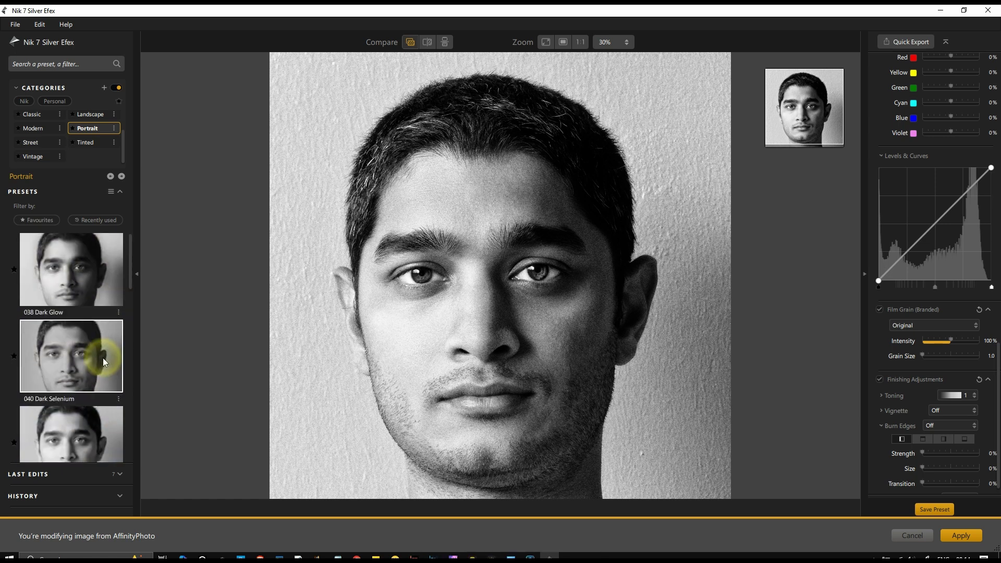
Try the Classic presets 005 High Structure (harsh) and 052 Intense Grain on the portrait.
{"action": "left_click", "coordinate": [39, 115]}
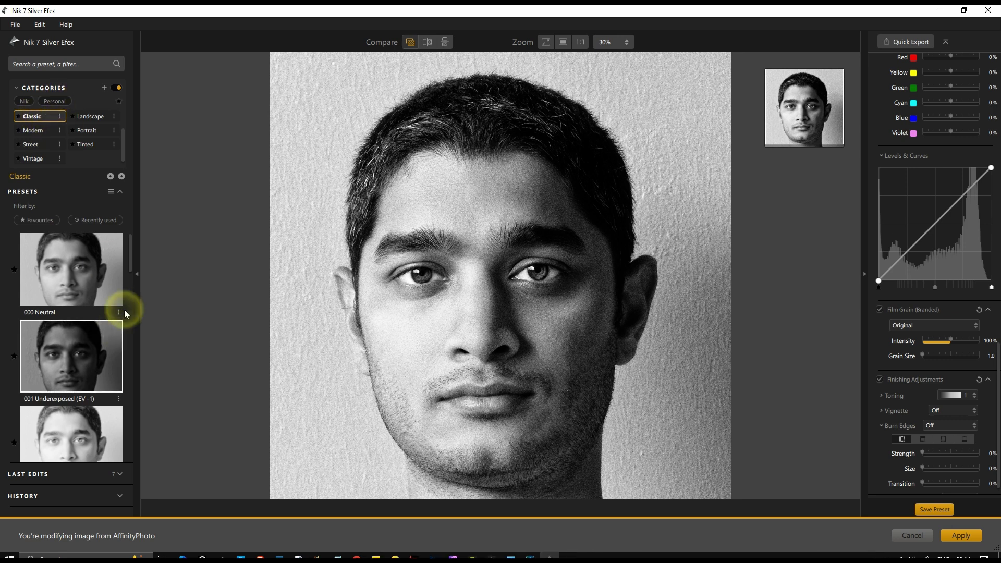
{"action": "scroll", "coordinate": [123, 310], "scroll_direction": "down", "scroll_amount": 5}
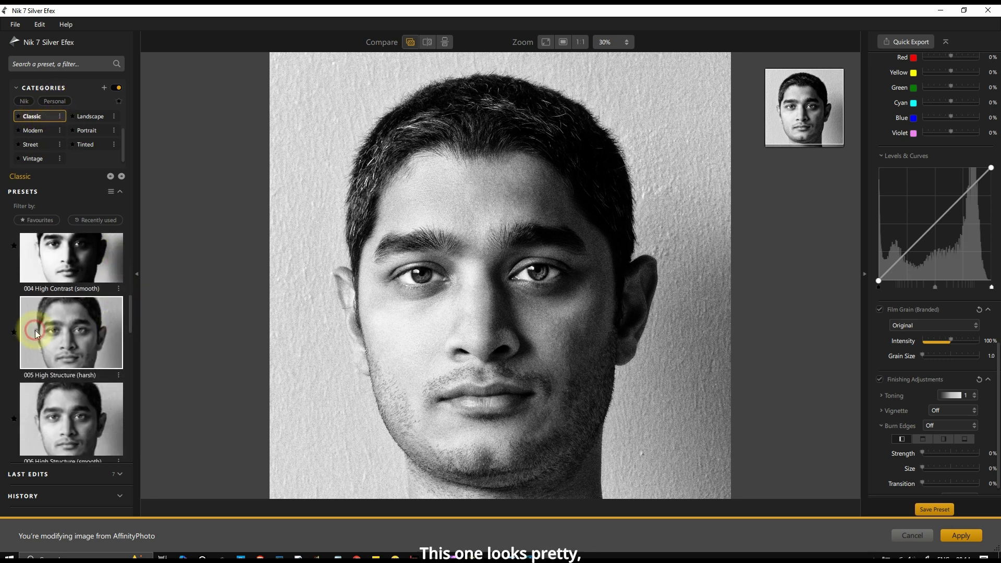
{"action": "left_click", "coordinate": [36, 330]}
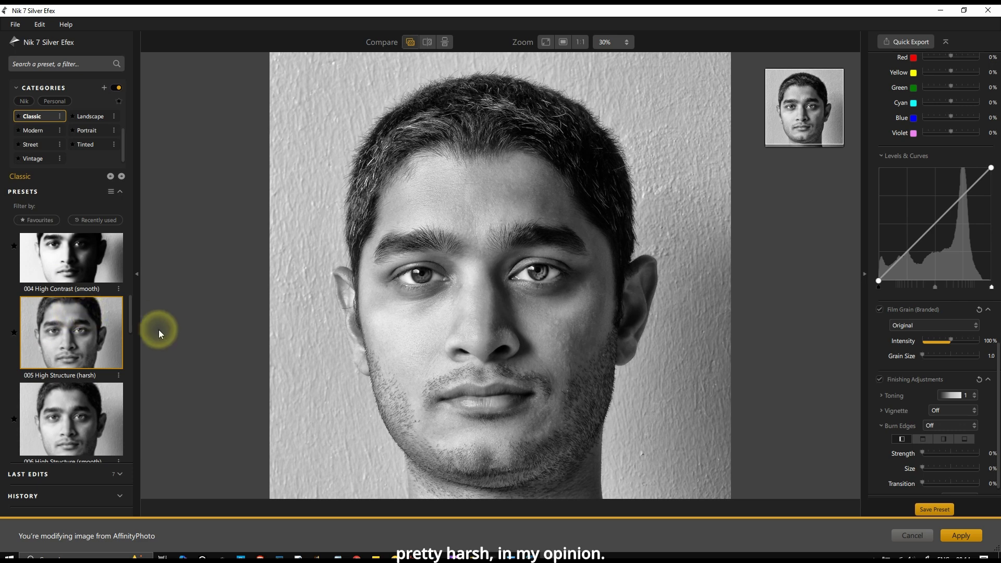
{"action": "left_click_drag", "start_coordinate": [130, 327], "coordinate": [115, 464]}
{"action": "left_click", "coordinate": [68, 424]}
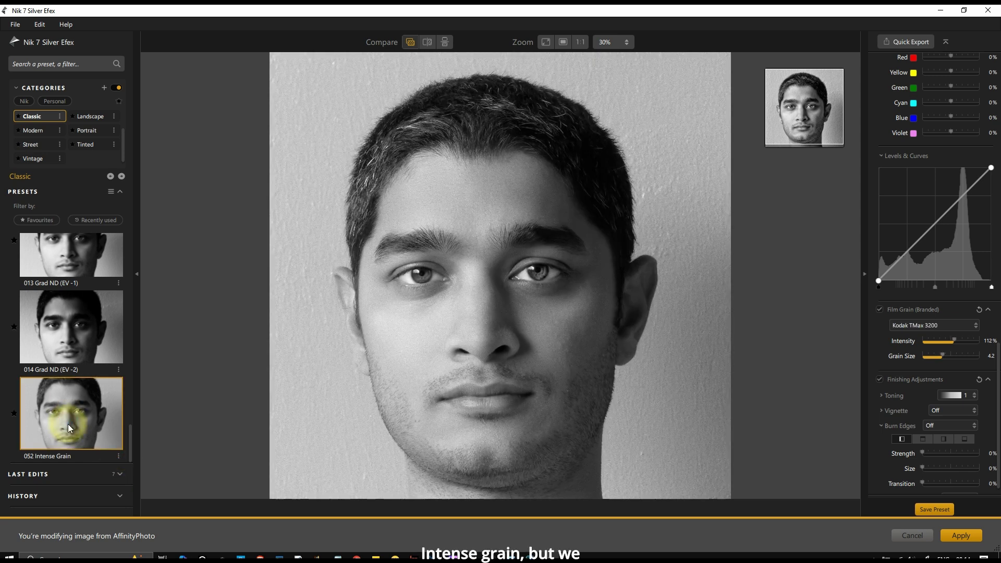
Try the Modern presets 015 Full Dynamic (harsh), 025 Silhouette EV +0,5 and 053 Intense Contrast on the portrait.
{"action": "left_click", "coordinate": [34, 132]}
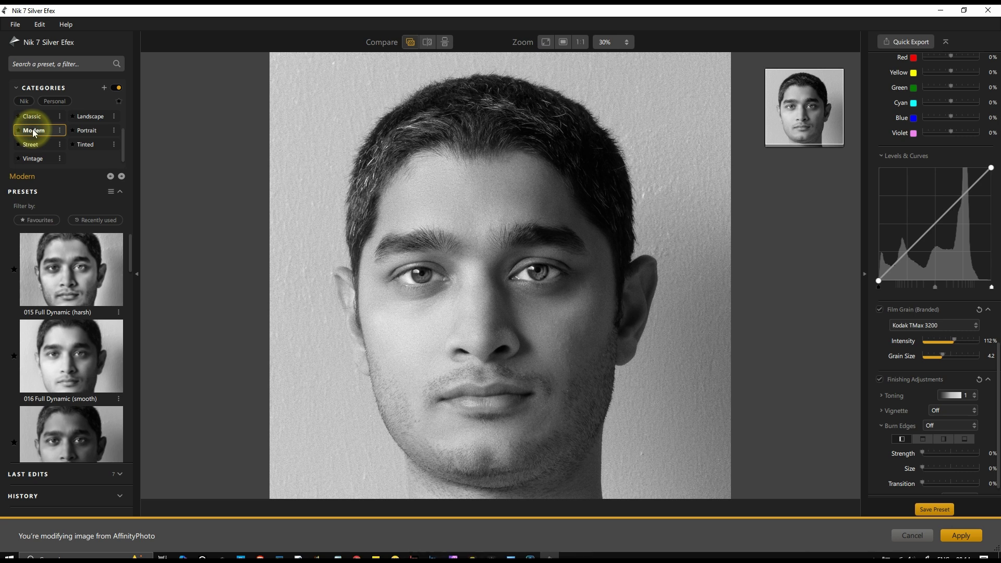
{"action": "left_click", "coordinate": [66, 275]}
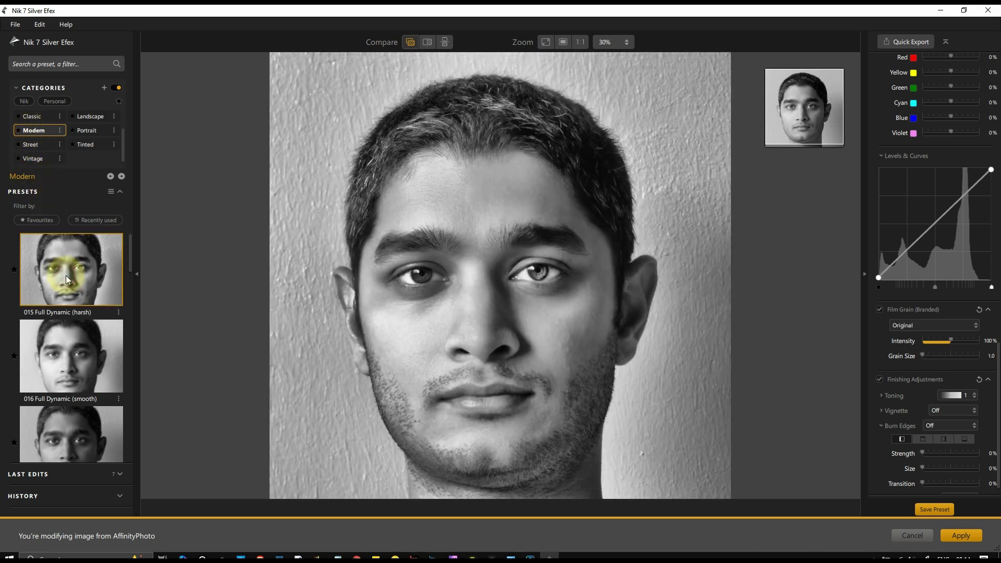
{"action": "left_click", "coordinate": [89, 361]}
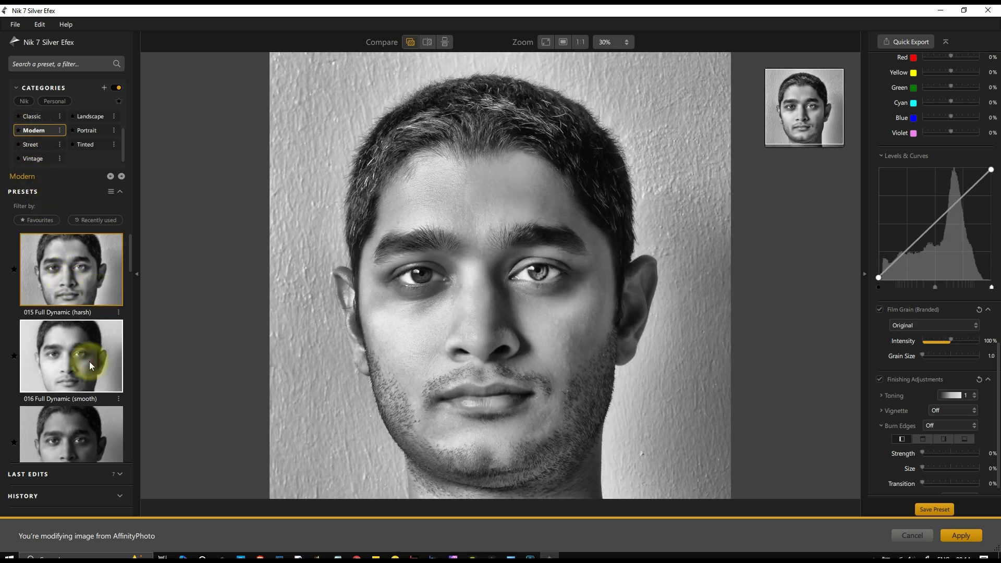
{"action": "left_click_drag", "start_coordinate": [130, 269], "coordinate": [123, 405]}
{"action": "left_click", "coordinate": [74, 312]}
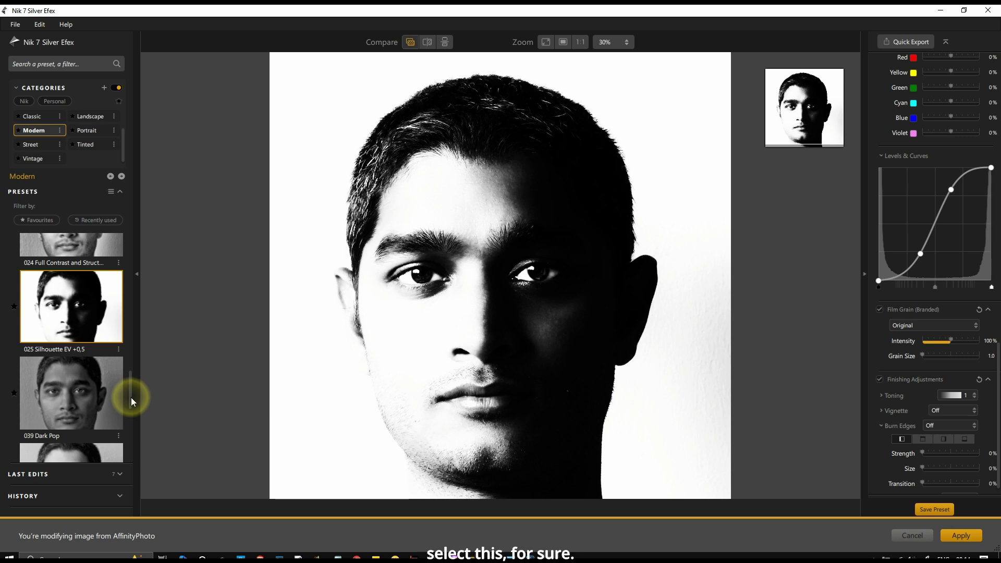
{"action": "left_click", "coordinate": [130, 397]}
{"action": "left_click_drag", "start_coordinate": [130, 397], "coordinate": [127, 430]}
{"action": "scroll", "coordinate": [124, 438], "scroll_direction": "down", "scroll_amount": 3}
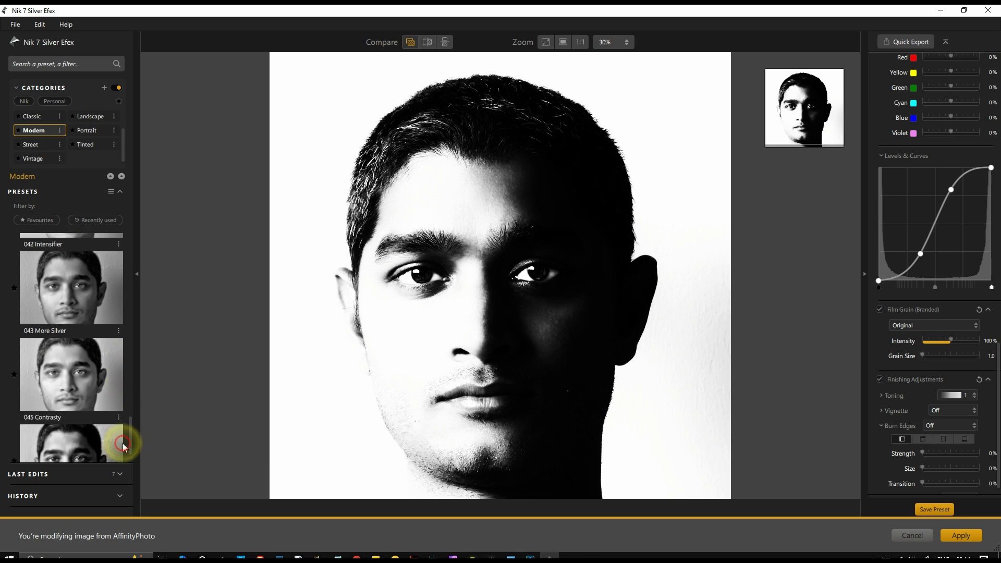
{"action": "left_click", "coordinate": [87, 428]}
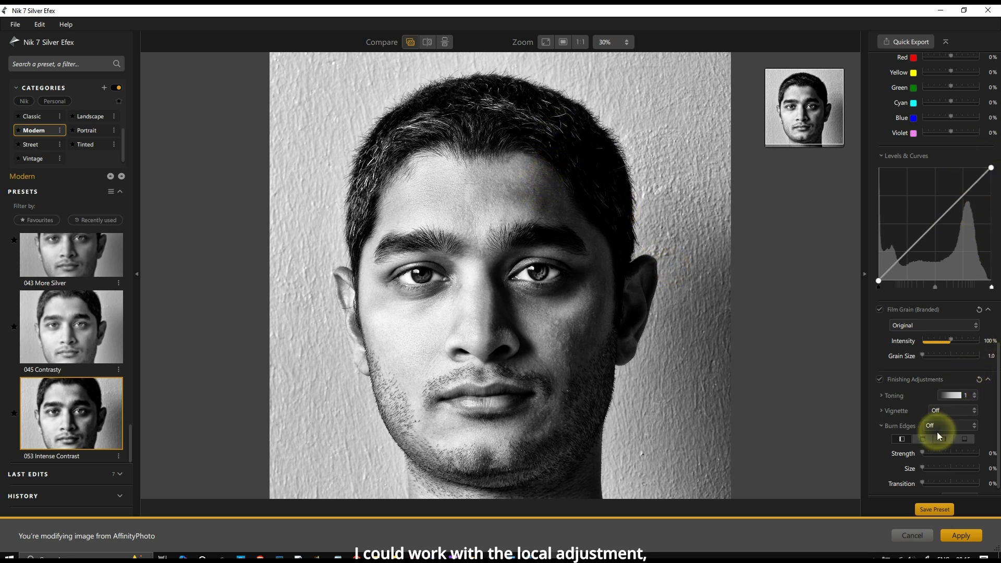
Apply the Street - Gritty preset from the Street category to the portrait.
{"action": "left_click", "coordinate": [45, 142]}
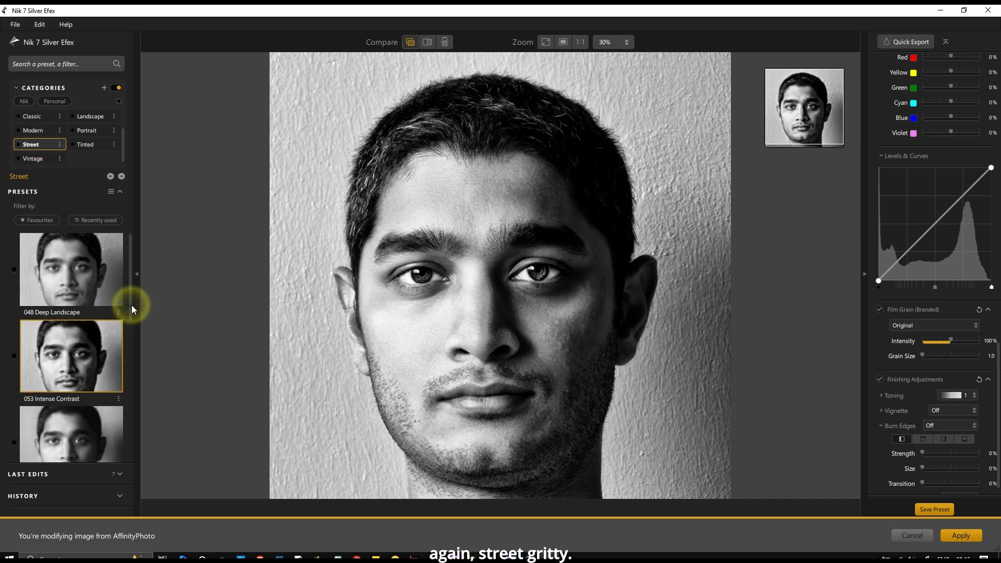
{"action": "scroll", "coordinate": [131, 308], "scroll_direction": "down", "scroll_amount": 5}
{"action": "left_click", "coordinate": [71, 379]}
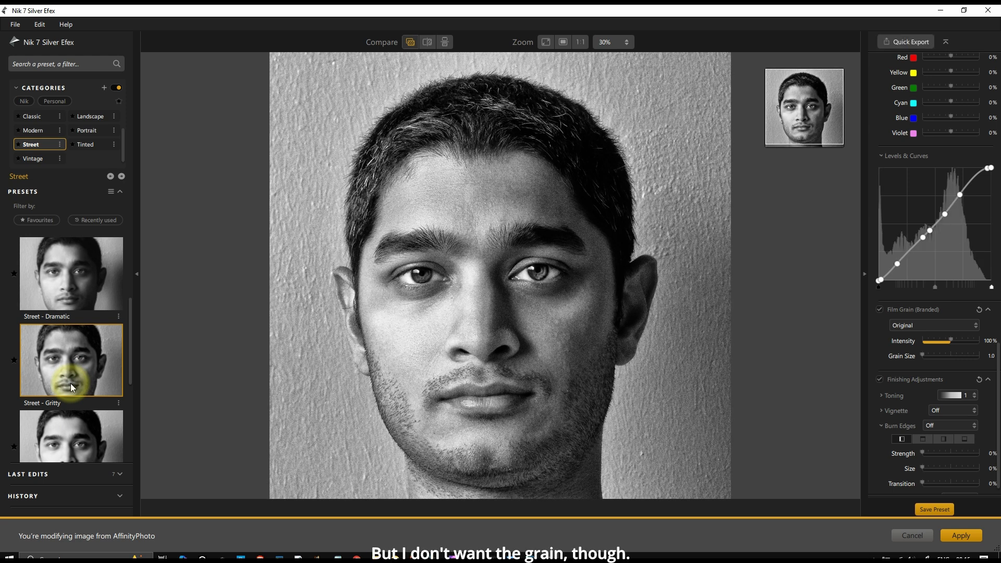
{"action": "scroll", "coordinate": [70, 383], "scroll_direction": "down", "scroll_amount": 4}
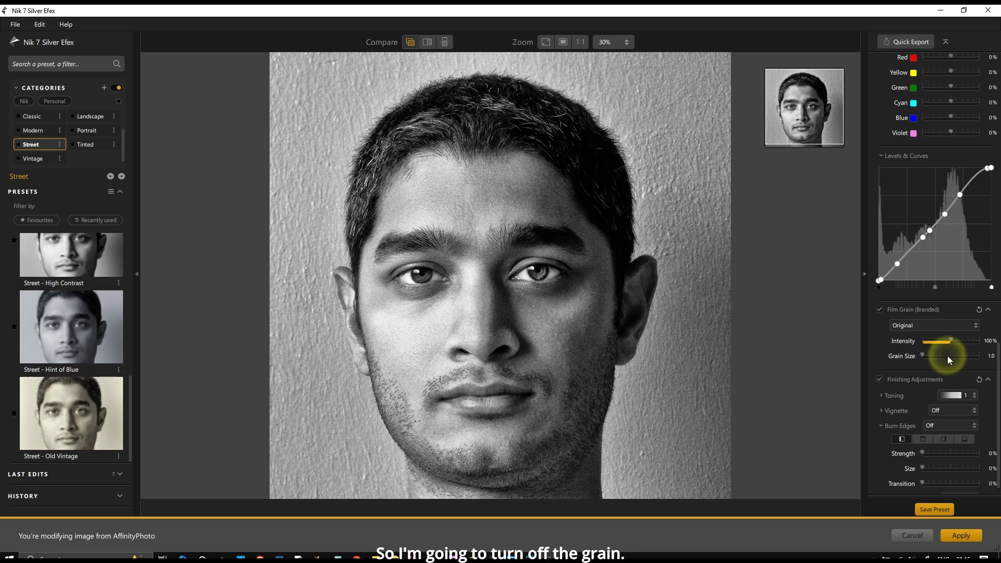
Switch off the Film Grain (Branded) effect and set its intensity to 0%.
{"action": "left_click", "coordinate": [880, 310]}
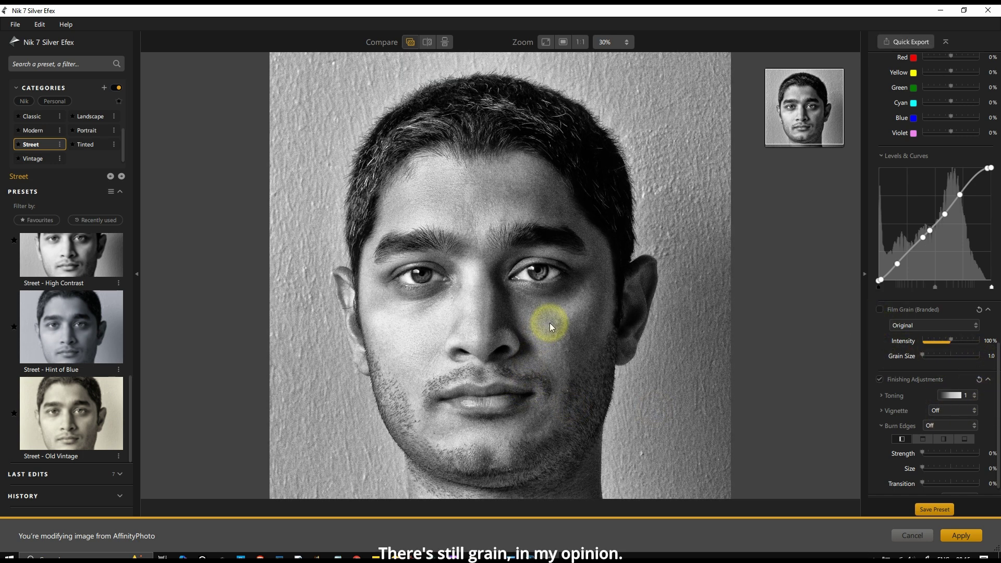
{"action": "scroll", "coordinate": [550, 323], "scroll_direction": "up", "scroll_amount": 4}
{"action": "mouse_move", "coordinate": [999, 419]}
{"action": "left_mouse_down"}
{"action": "mouse_move", "coordinate": [999, 388]}
{"action": "mouse_move", "coordinate": [999, 428]}
{"action": "left_mouse_up"}
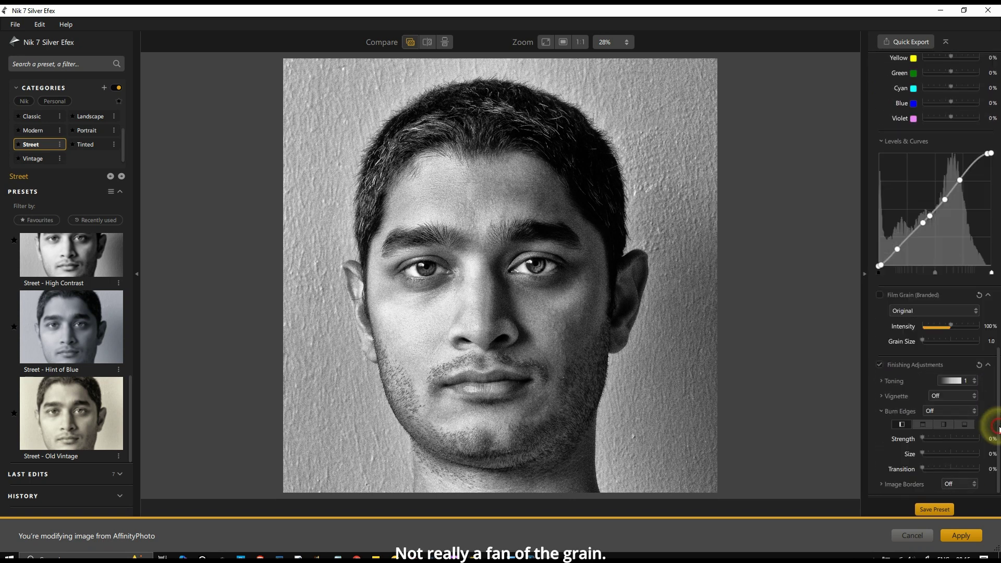
{"action": "left_click", "coordinate": [922, 326]}
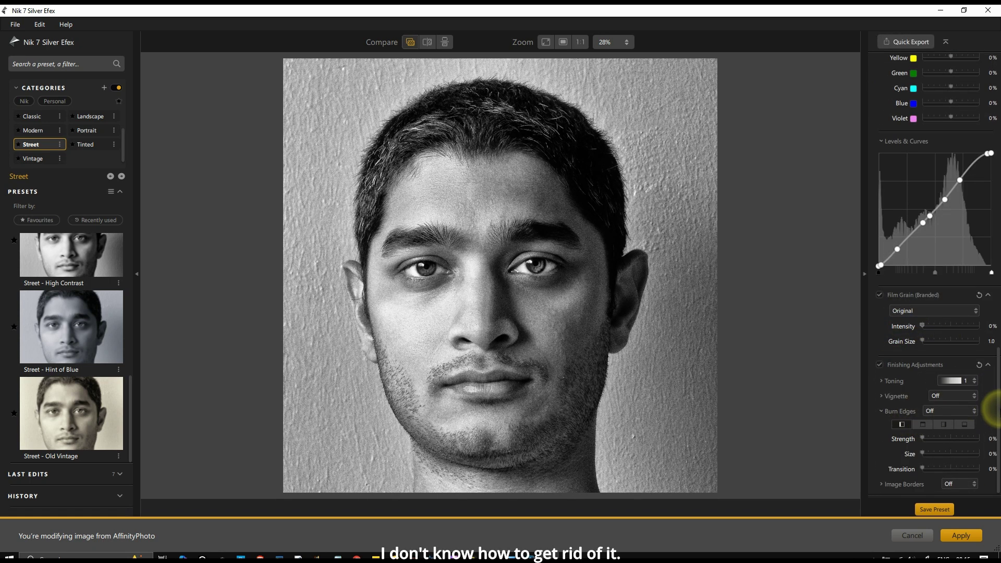
Disable the Film Types adjustment to remove the preset's original grain from the portrait.
{"action": "left_click_drag", "start_coordinate": [993, 412], "coordinate": [991, 320]}
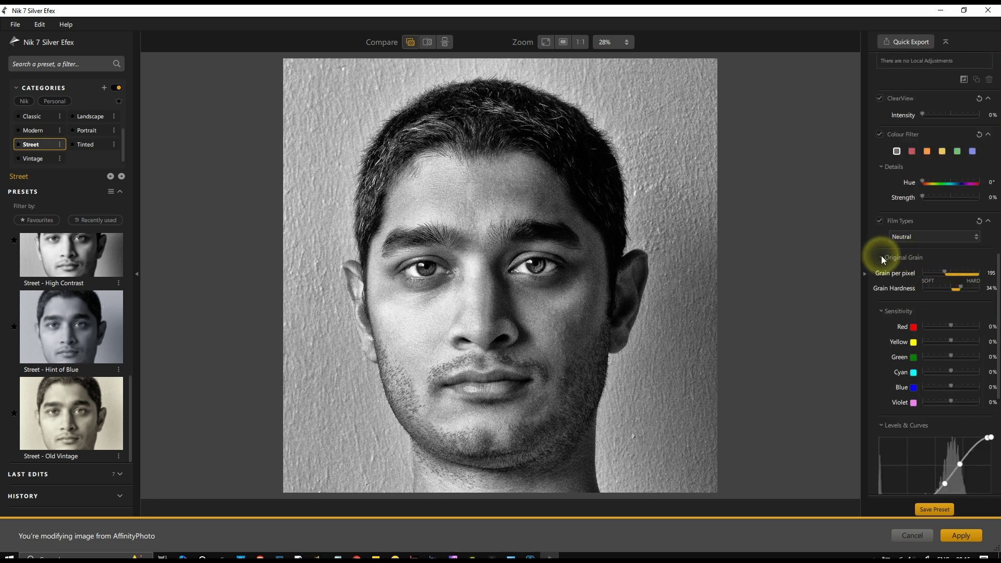
{"action": "scroll", "coordinate": [883, 259], "scroll_direction": "down", "scroll_amount": 2}
{"action": "left_click", "coordinate": [879, 146]}
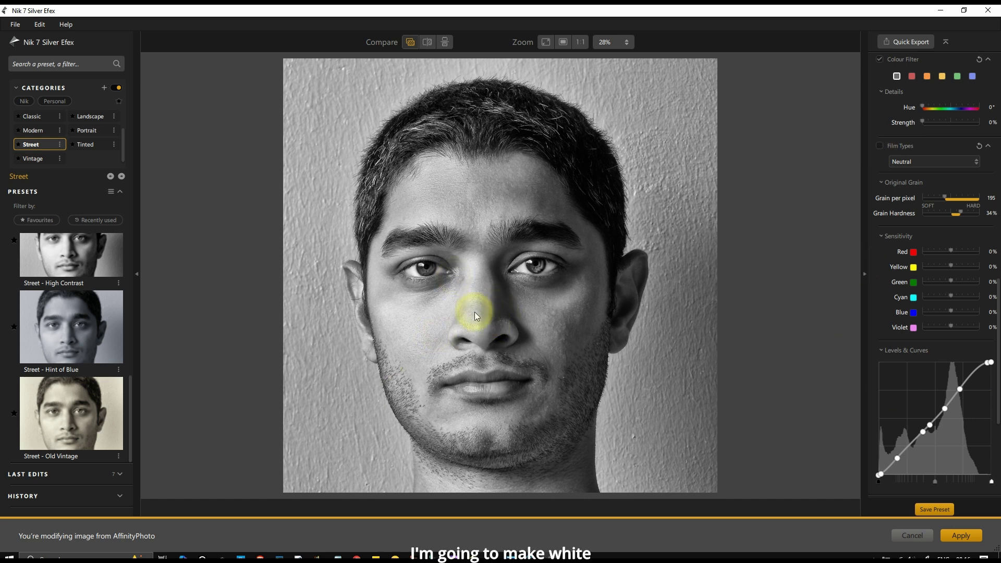
{"action": "scroll", "coordinate": [902, 185], "scroll_direction": "up", "scroll_amount": 6}
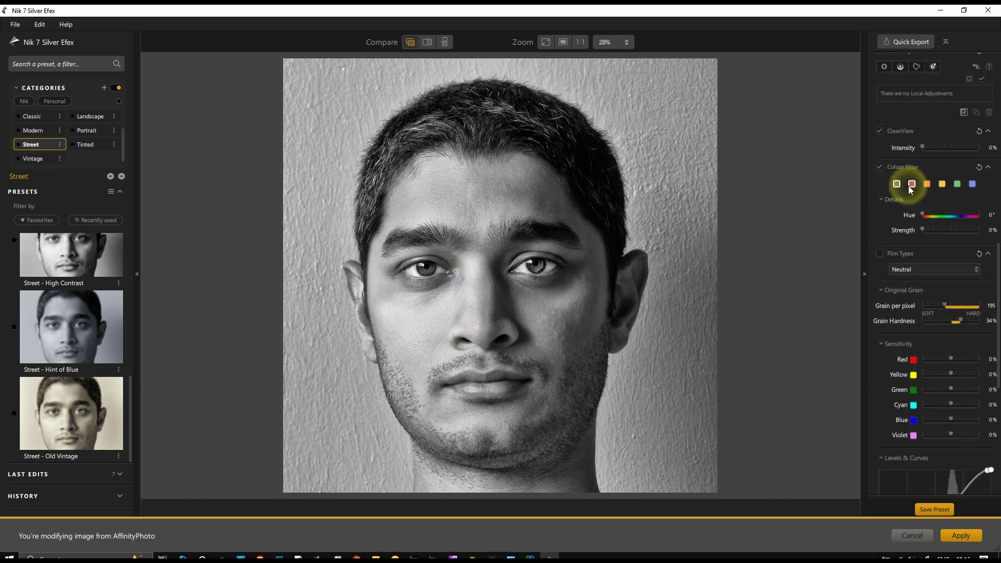
Set Fine Structure to 81%, and reduce Amplify Blacks to 0% and Soft Contrast to -34% in the global adjustments.
{"action": "scroll", "coordinate": [908, 188], "scroll_direction": "up", "scroll_amount": 5}
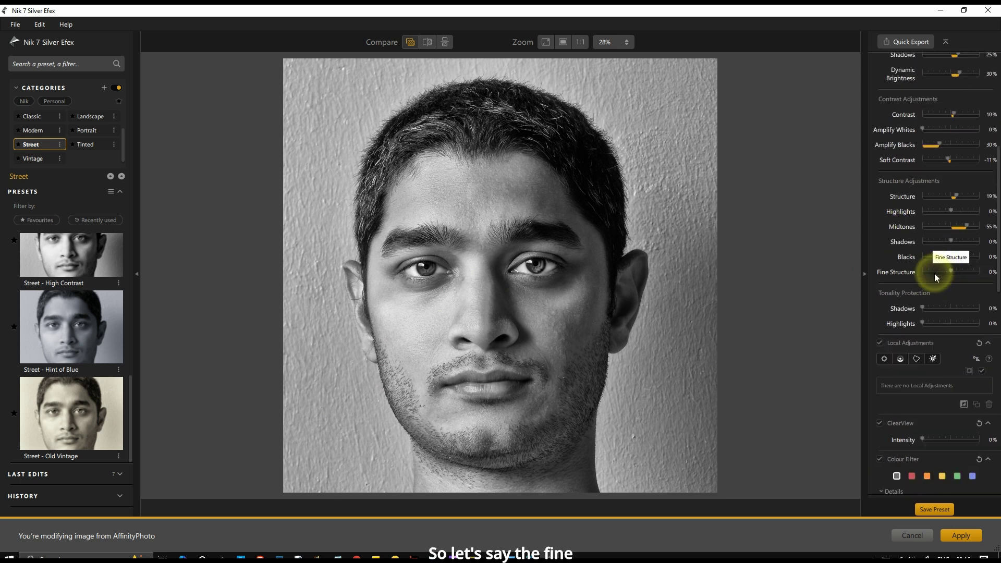
{"action": "left_click_drag", "start_coordinate": [952, 272], "coordinate": [973, 273]}
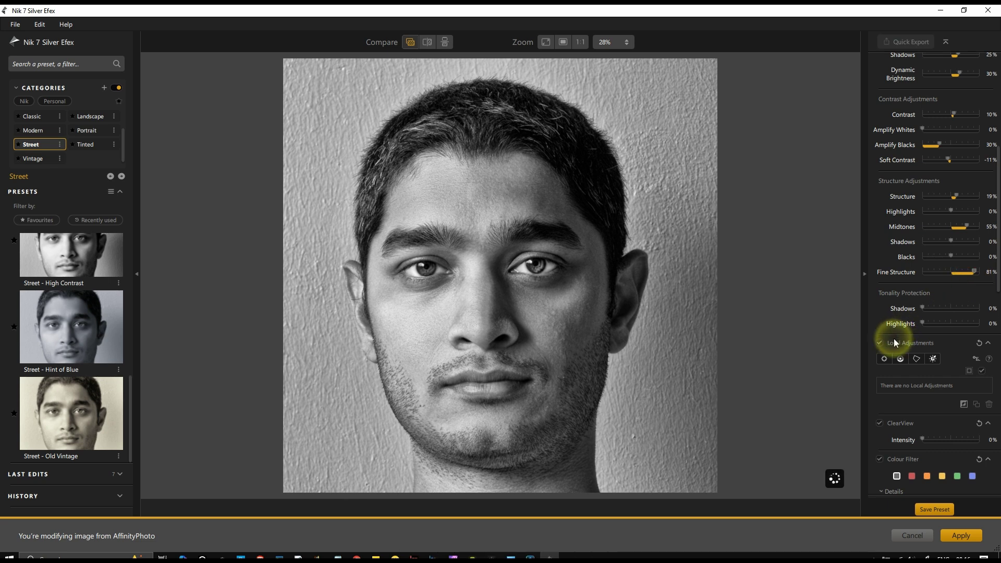
{"action": "left_click_drag", "start_coordinate": [940, 145], "coordinate": [923, 148]}
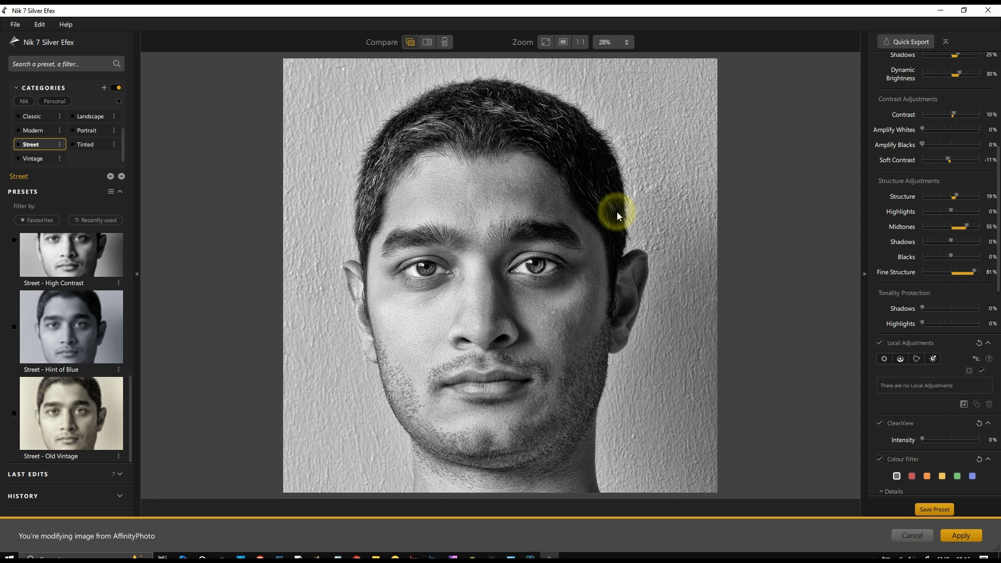
{"action": "left_click_drag", "start_coordinate": [944, 162], "coordinate": [942, 161]}
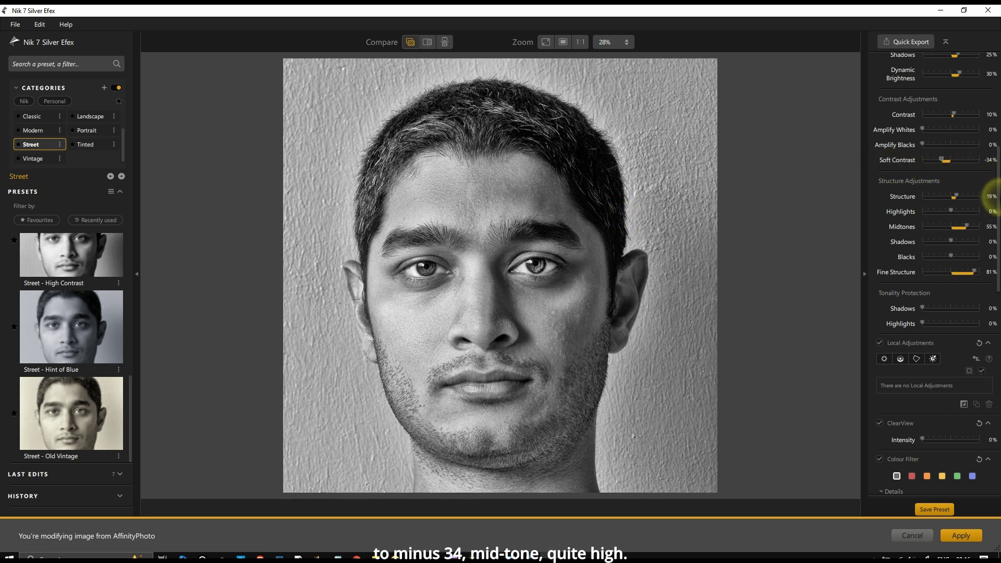
Set the structure Midtones to 85% and Fine Structure to 100%, and protect the shadow tonality at 100%.
{"action": "left_click_drag", "start_coordinate": [967, 226], "coordinate": [976, 232]}
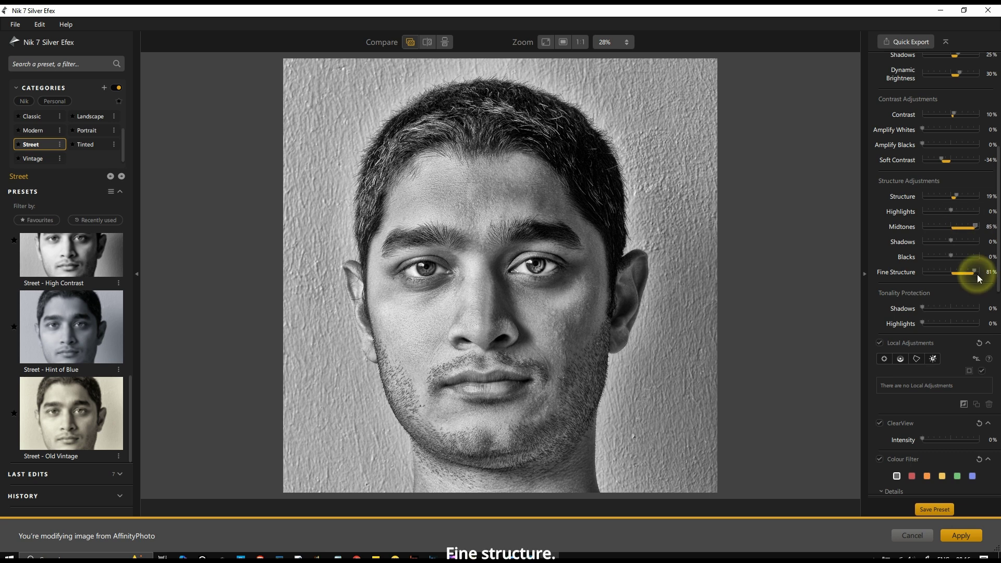
{"action": "left_click_drag", "start_coordinate": [975, 273], "coordinate": [983, 277]}
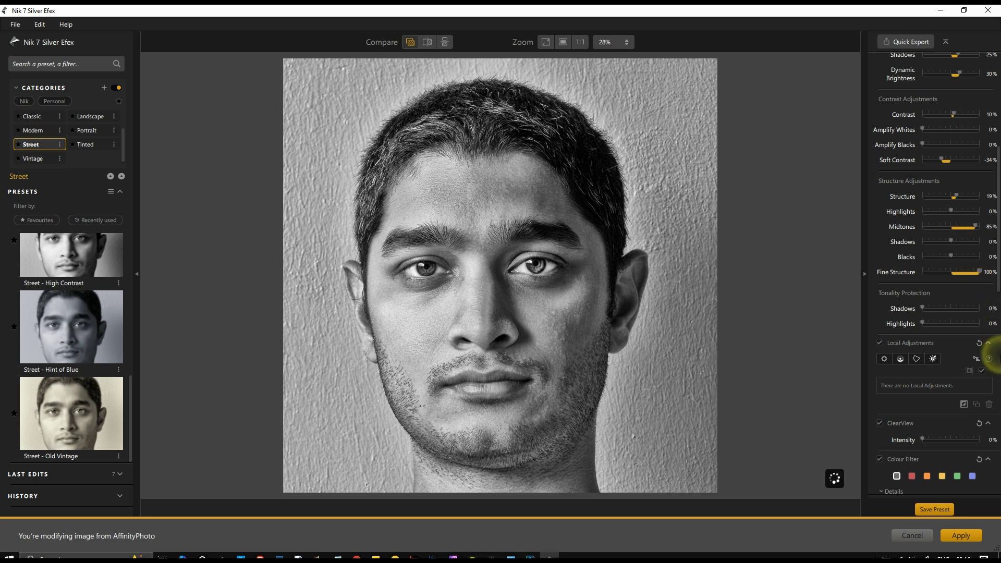
{"action": "scroll", "coordinate": [991, 318], "scroll_direction": "down", "scroll_amount": 2}
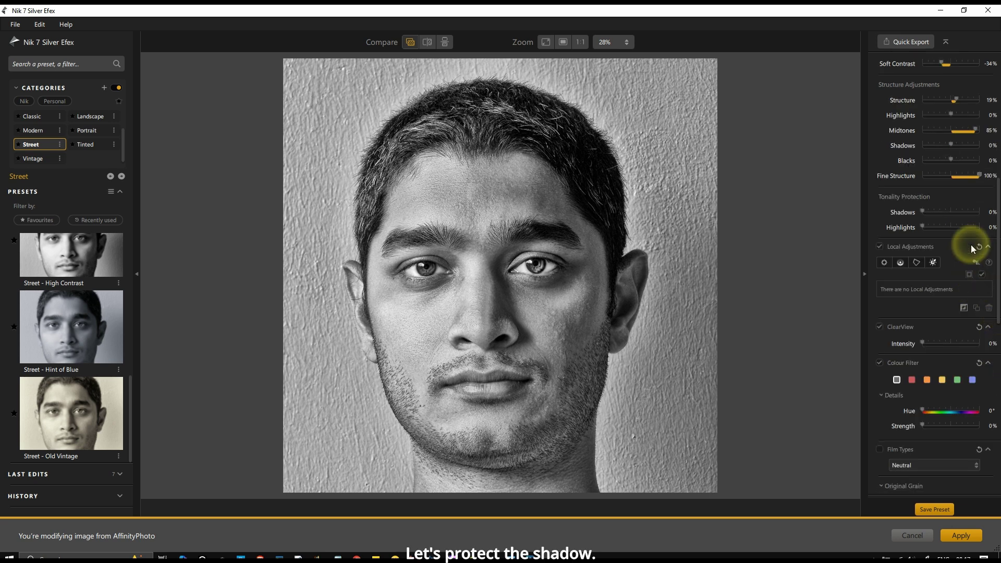
{"action": "left_click", "coordinate": [959, 212]}
{"action": "left_click_drag", "start_coordinate": [964, 218], "coordinate": [977, 217]}
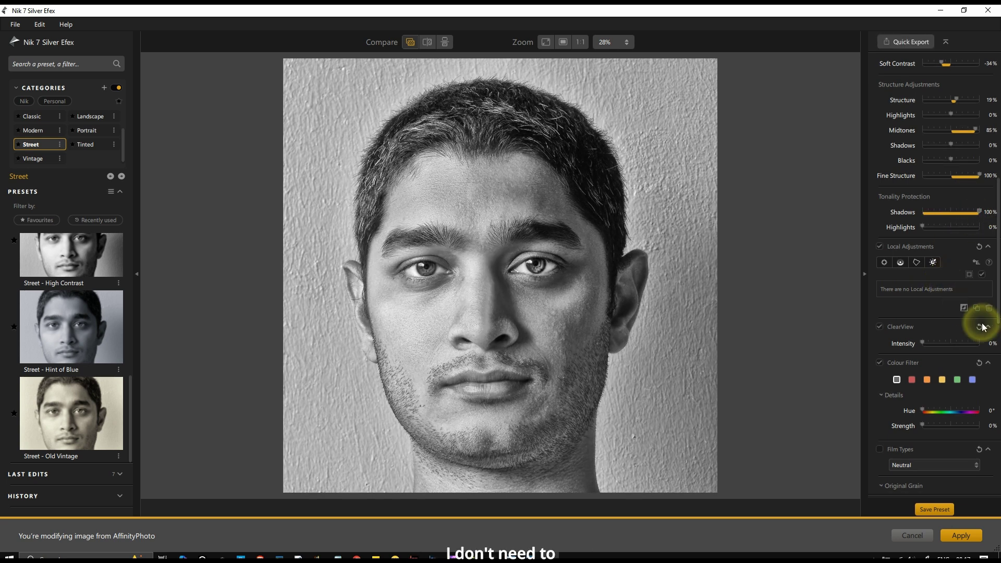
Adjust the ClearView intensity slightly, raise the brightness Midtones to 69% and increase Amplify Blacks.
{"action": "left_click_drag", "start_coordinate": [935, 344], "coordinate": [940, 348]}
{"action": "scroll", "coordinate": [939, 348], "scroll_direction": "up", "scroll_amount": 5}
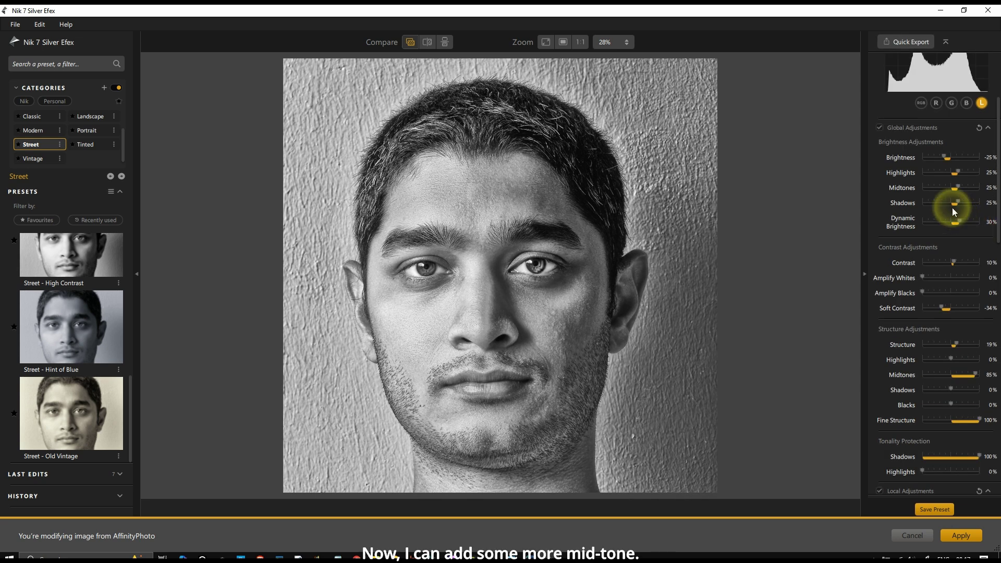
{"action": "left_click", "coordinate": [963, 191]}
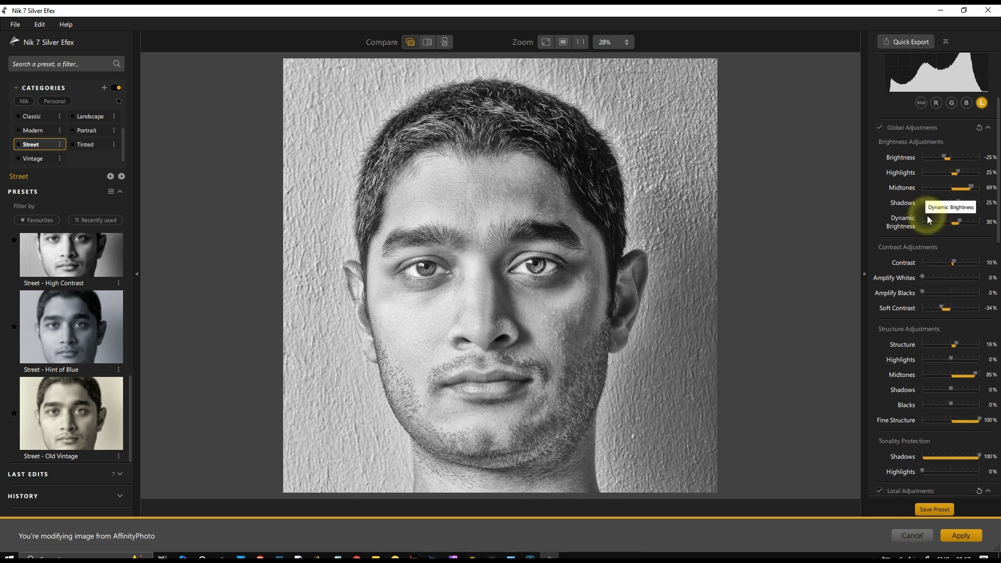
{"action": "left_click", "coordinate": [938, 294]}
{"action": "left_click_drag", "start_coordinate": [942, 296], "coordinate": [947, 297]}
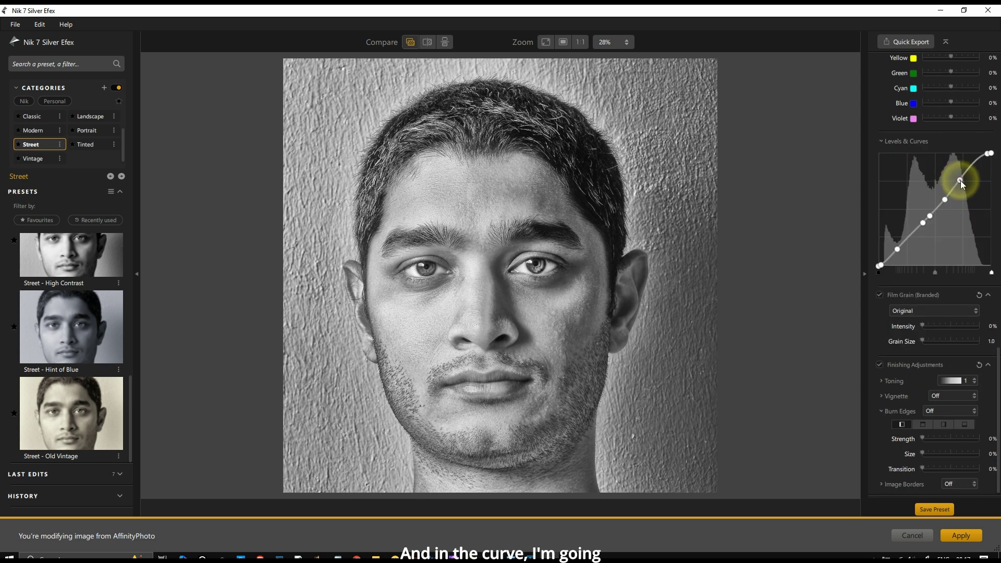
Raise the upper midtones and pull down the dark area on the Levels & Curves curve, and compare before and after in split view.
{"action": "left_click_drag", "start_coordinate": [961, 180], "coordinate": [956, 177]}
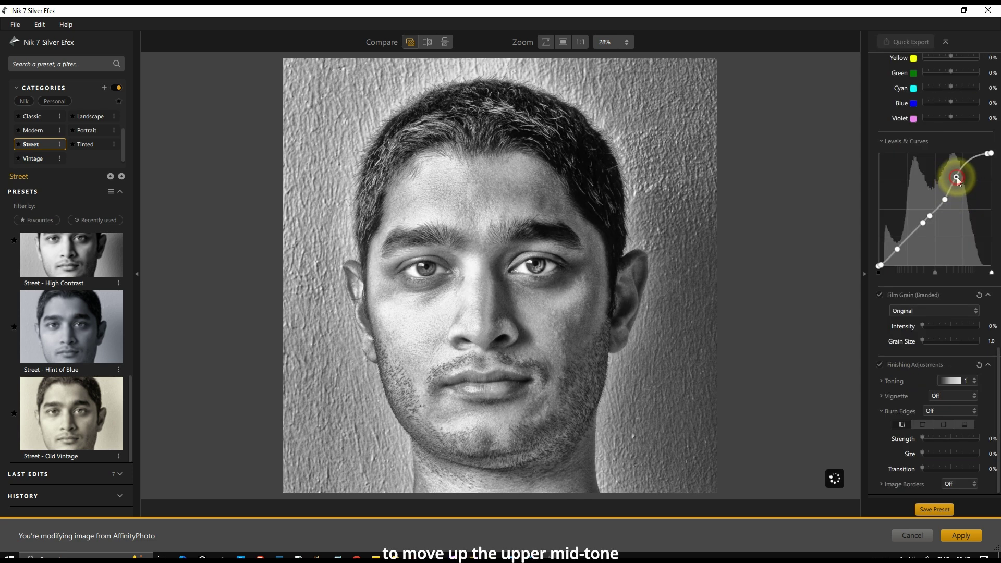
{"action": "left_click_drag", "start_coordinate": [946, 200], "coordinate": [941, 198]}
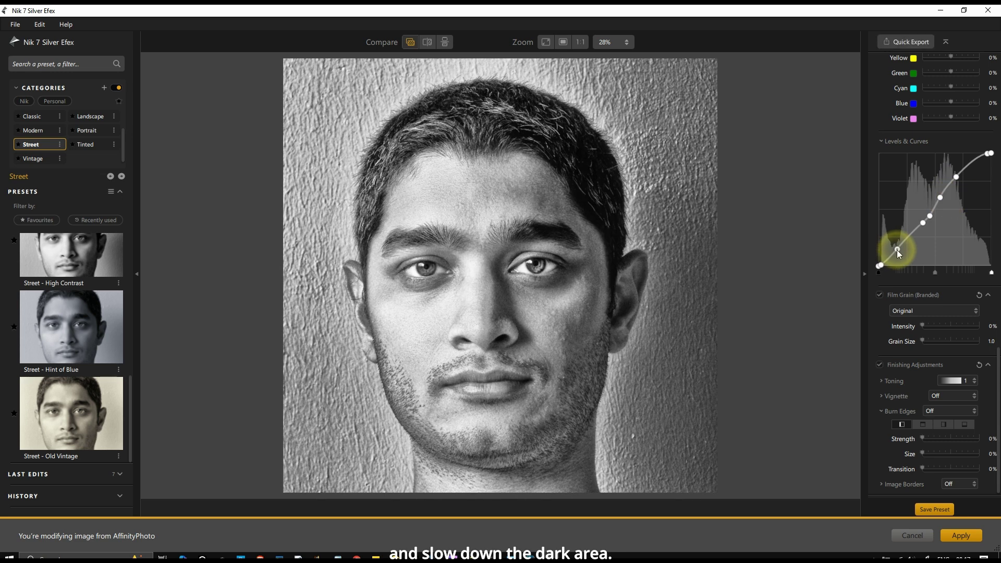
{"action": "left_click_drag", "start_coordinate": [897, 249], "coordinate": [902, 253]}
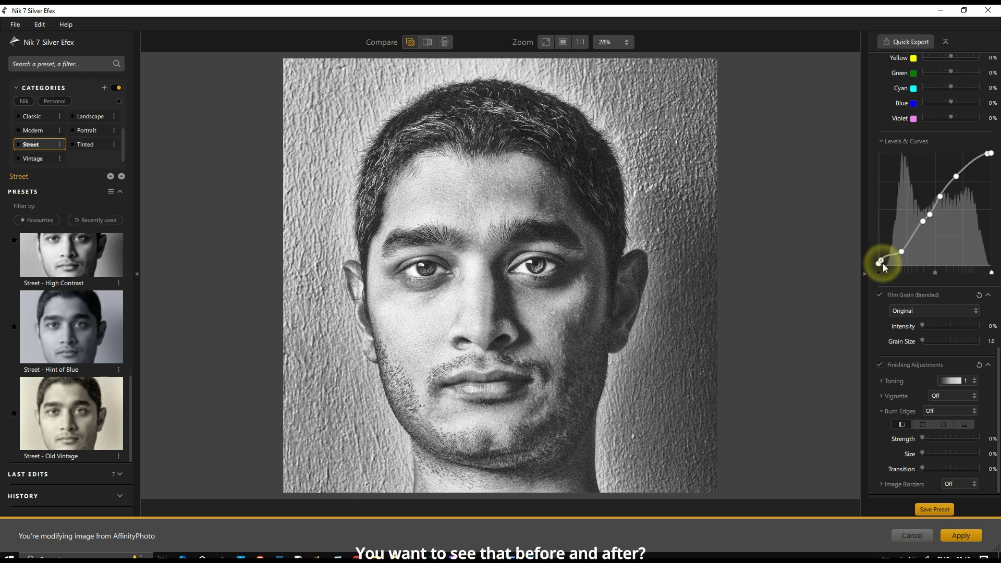
{"action": "left_click", "coordinate": [428, 43]}
{"action": "left_click_drag", "start_coordinate": [501, 266], "coordinate": [435, 388]}
{"action": "left_click", "coordinate": [412, 43]}
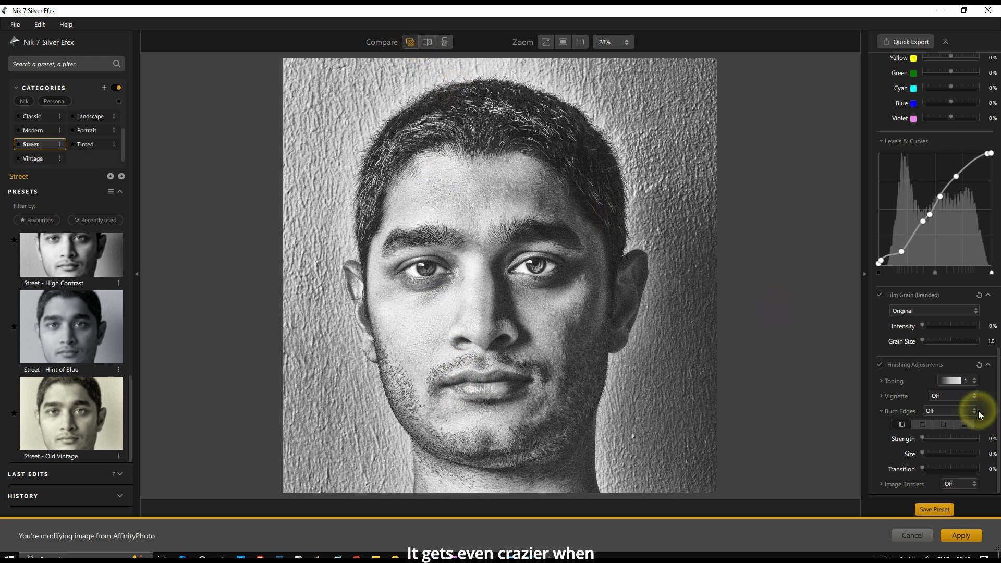
Apply the Lens Falloff 3 vignette to the portrait and compare before and after in split view.
{"action": "left_click", "coordinate": [950, 396]}
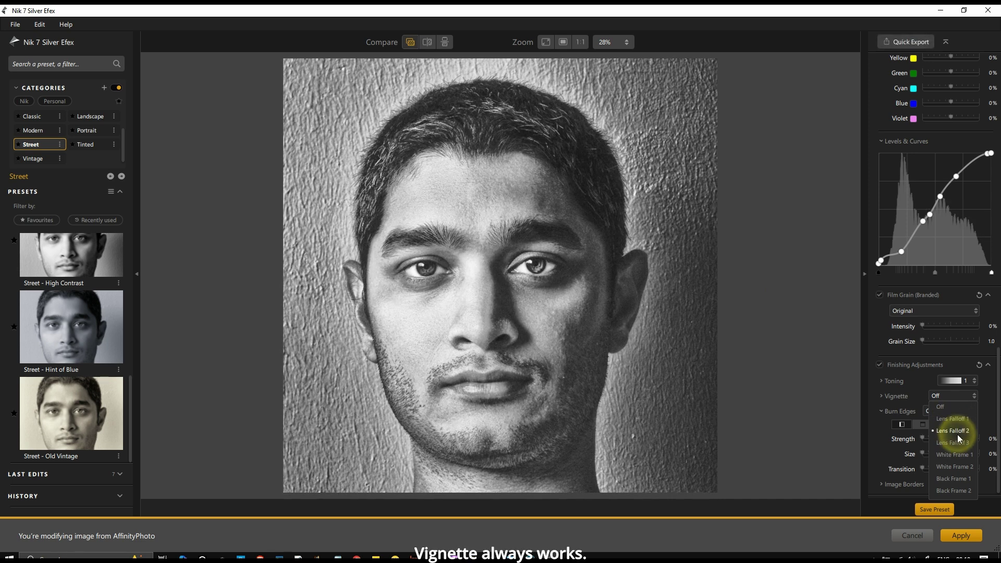
{"action": "left_click", "coordinate": [958, 443]}
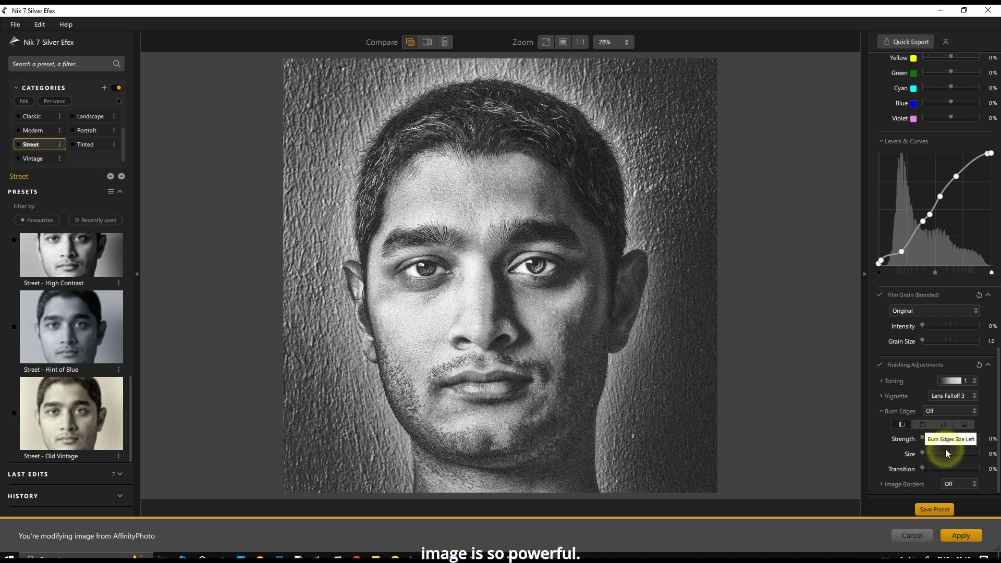
{"action": "left_click", "coordinate": [427, 42]}
{"action": "left_click_drag", "start_coordinate": [503, 267], "coordinate": [487, 402]}
{"action": "left_click", "coordinate": [410, 43]}
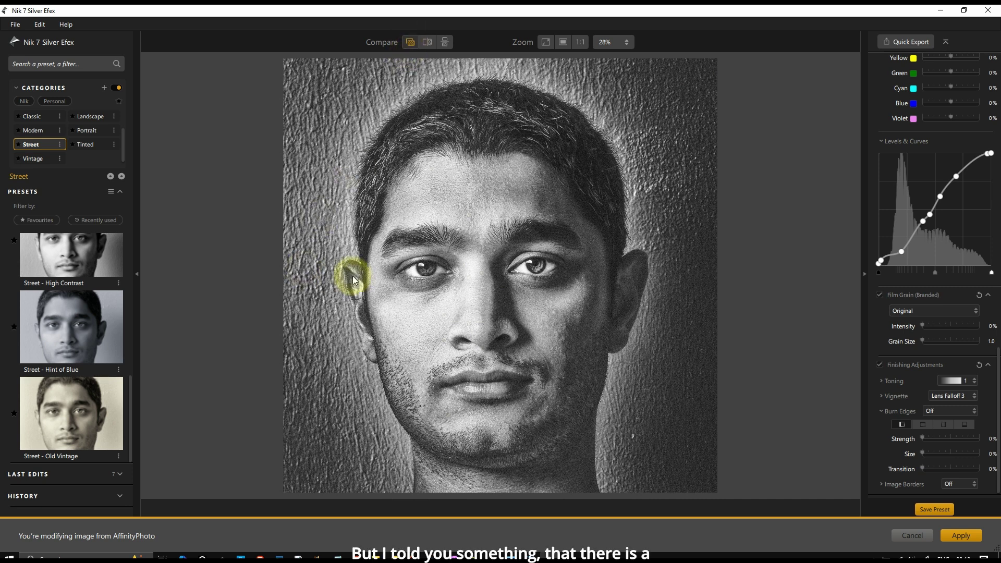
Check the eye reflection, apply the Silver Efex conversion, and toggle the SILVER EFEX layer's visibility to compare it with the colour portrait.
{"action": "scroll", "coordinate": [404, 257], "scroll_direction": "up", "scroll_amount": 3}
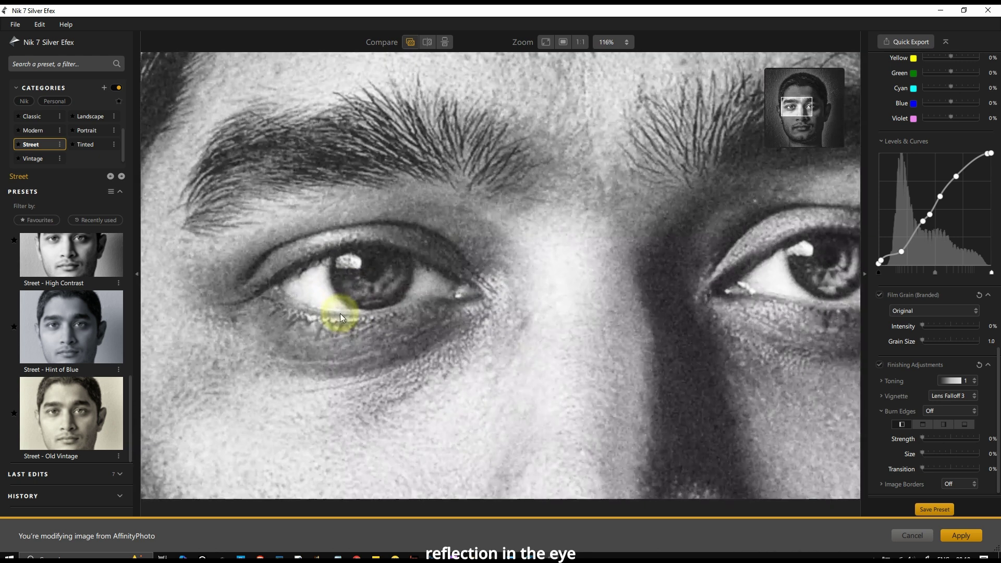
{"action": "scroll", "coordinate": [340, 314], "scroll_direction": "up", "scroll_amount": 3}
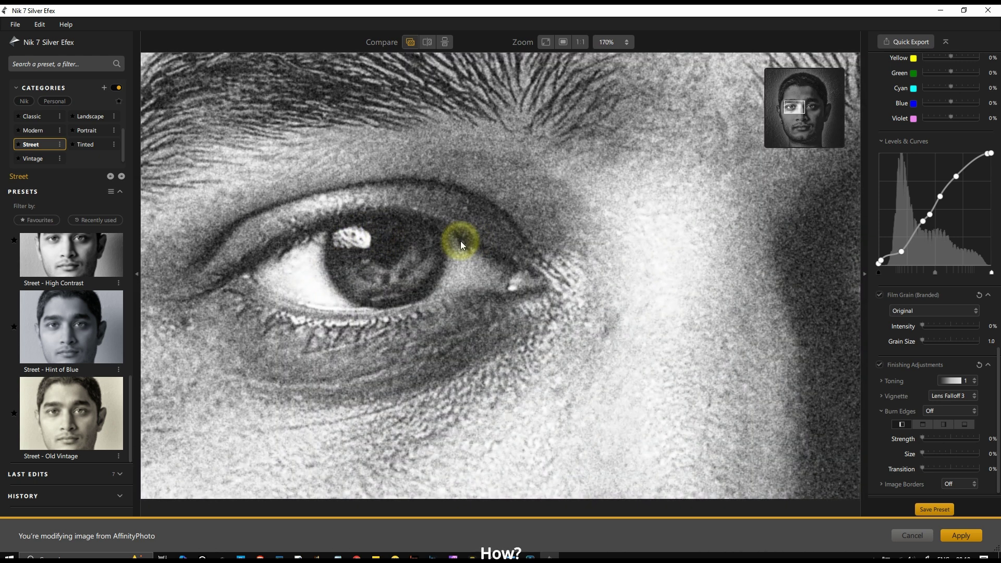
{"action": "left_click", "coordinate": [960, 534]}
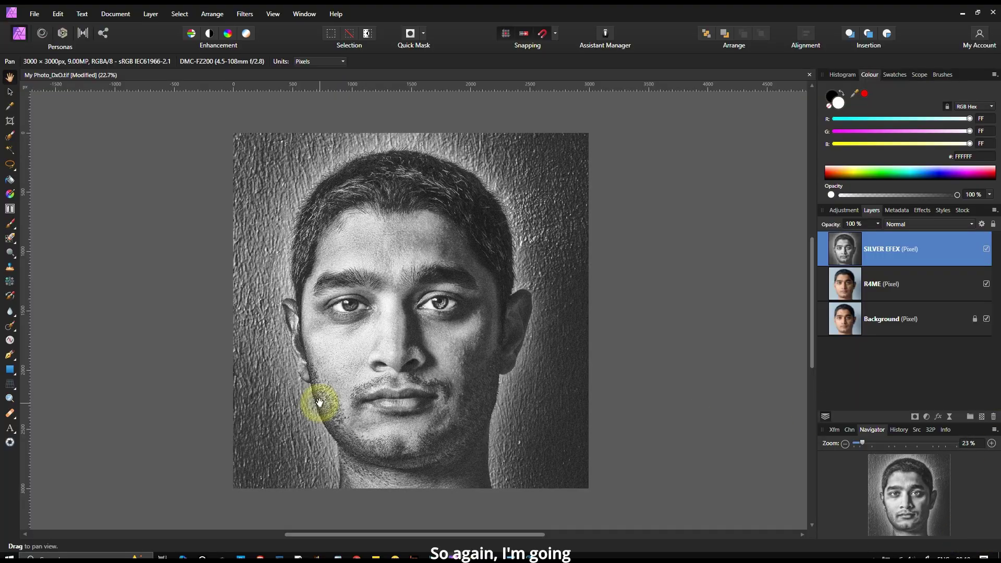
{"action": "scroll", "coordinate": [339, 386], "scroll_direction": "up", "scroll_amount": 2}
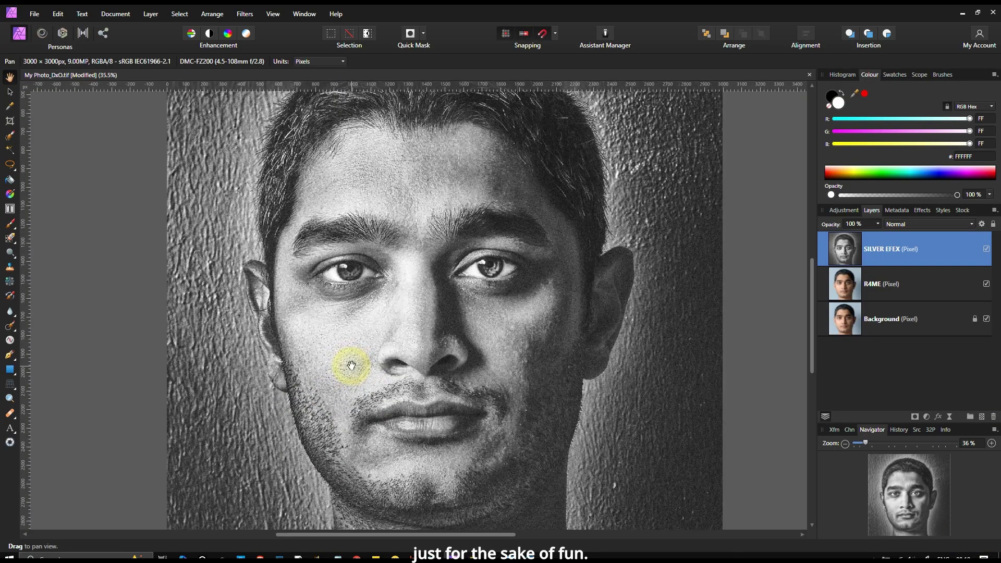
{"action": "left_click", "coordinate": [986, 249]}
{"action": "left_click", "coordinate": [986, 249]}
{"action": "left_click", "coordinate": [987, 249]}
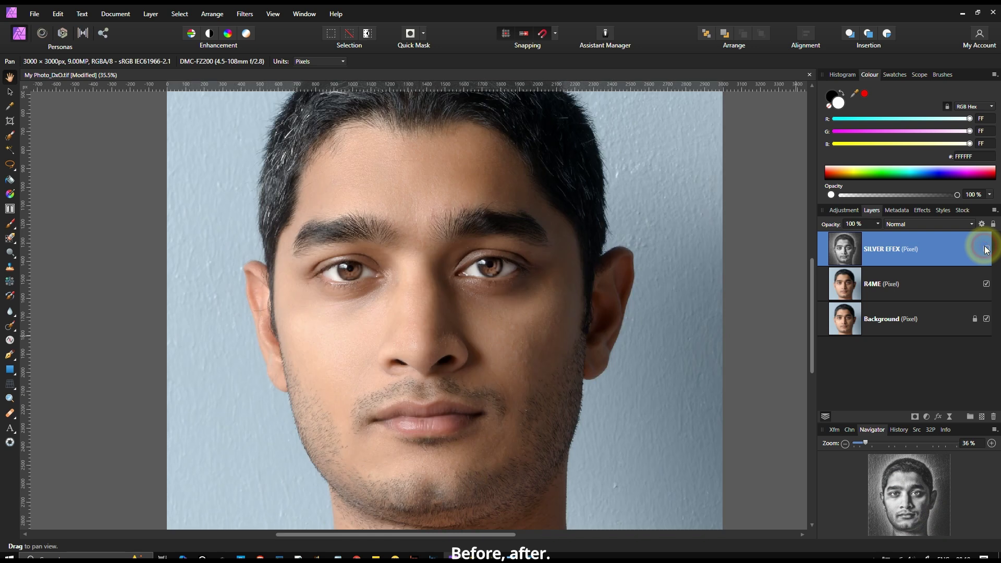
{"action": "left_click", "coordinate": [987, 249]}
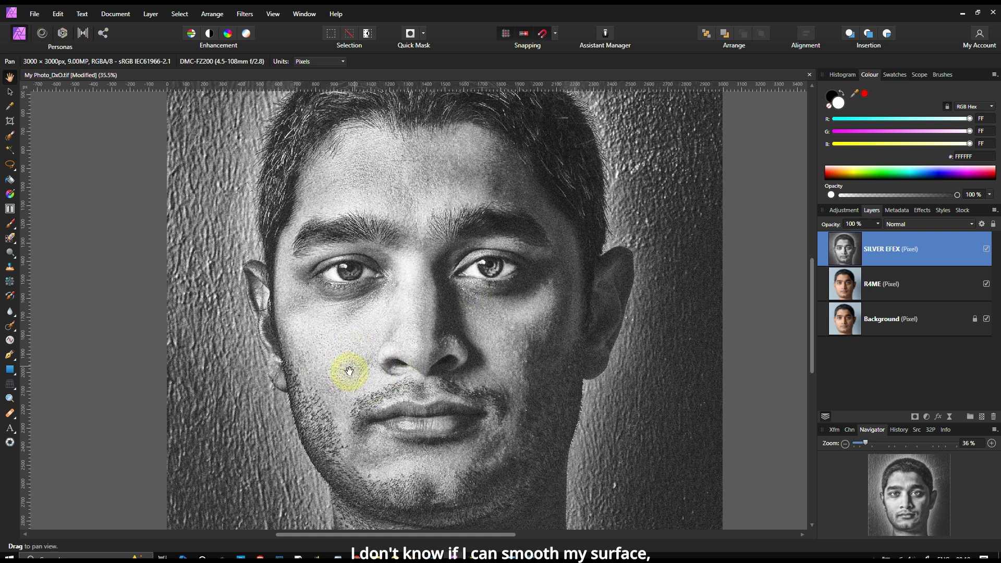
Open the black and white portrait in the Luminar Neo plugin and show its editing tools.
{"action": "scroll", "coordinate": [341, 367], "scroll_direction": "down", "scroll_amount": 1}
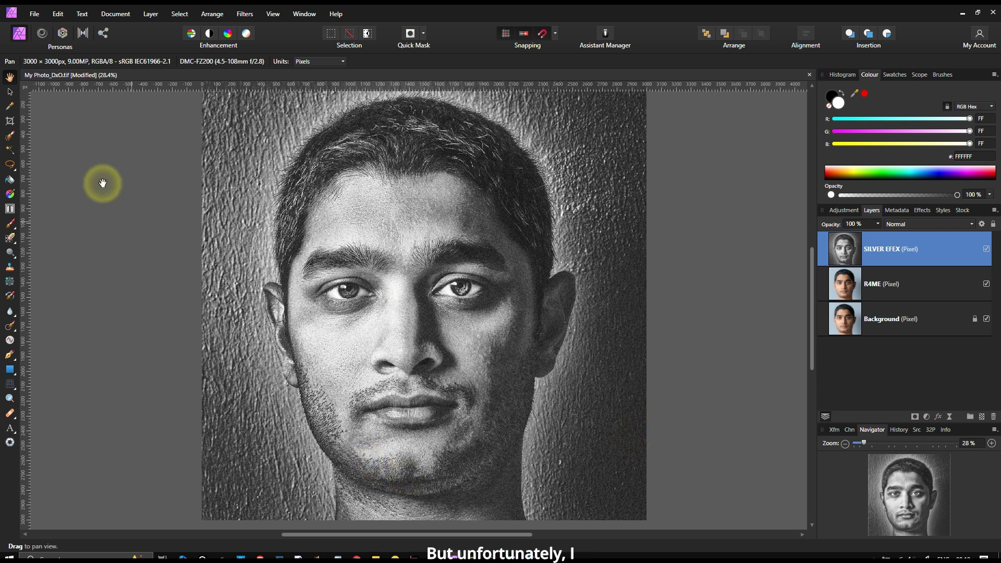
{"action": "left_click", "coordinate": [245, 13]}
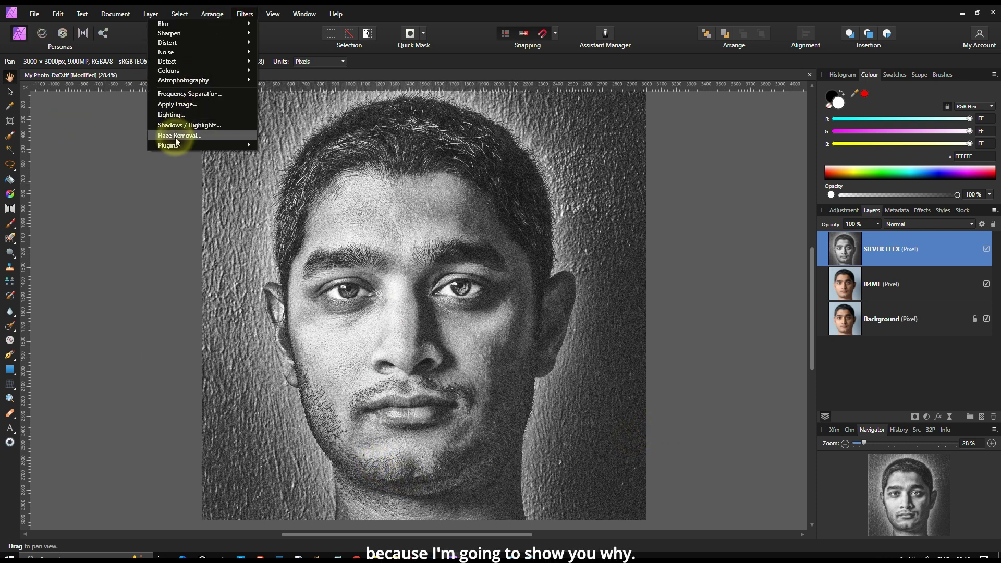
{"action": "mouse_move", "coordinate": [175, 145]}
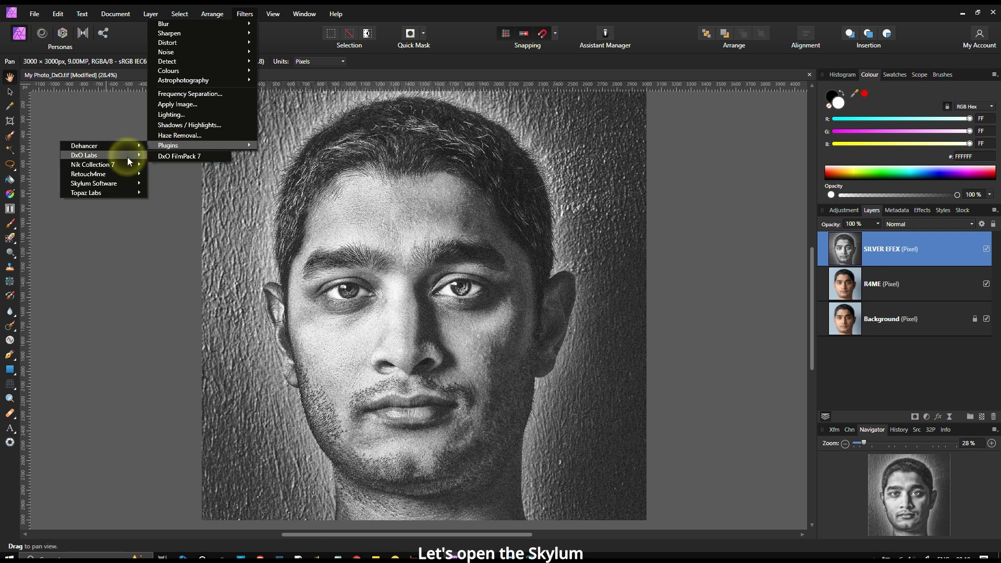
{"action": "mouse_move", "coordinate": [108, 185]}
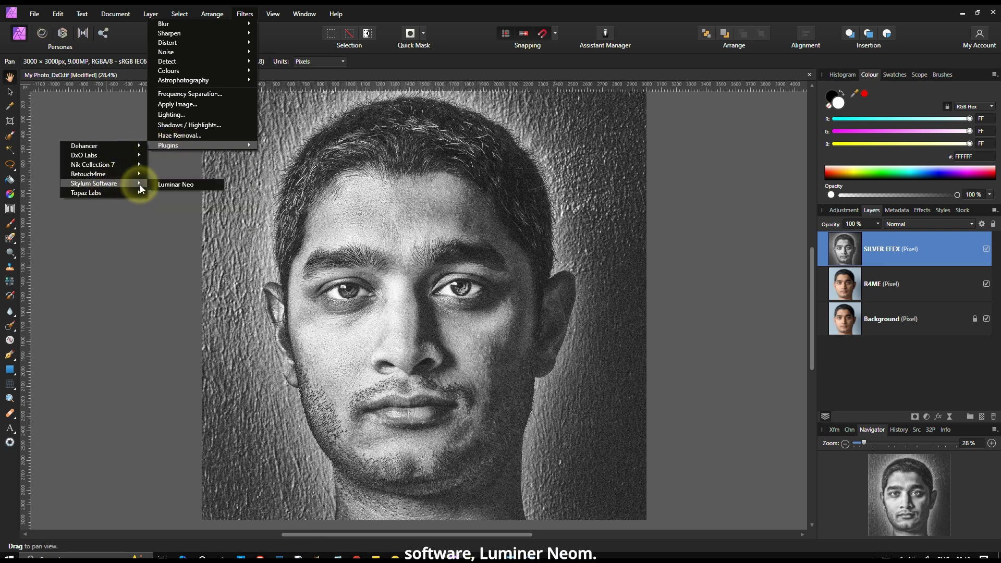
{"action": "left_click", "coordinate": [159, 186]}
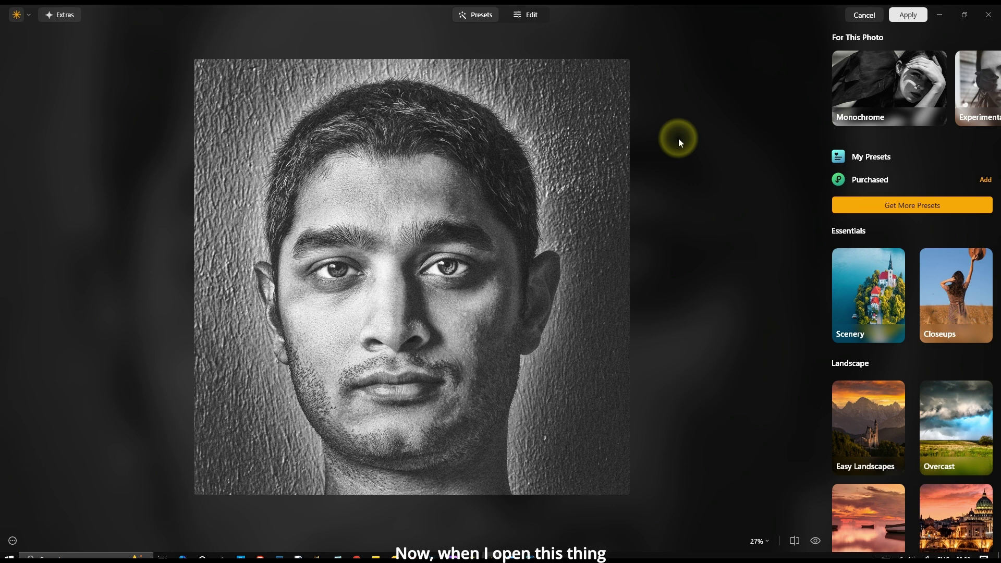
{"action": "left_click", "coordinate": [530, 15]}
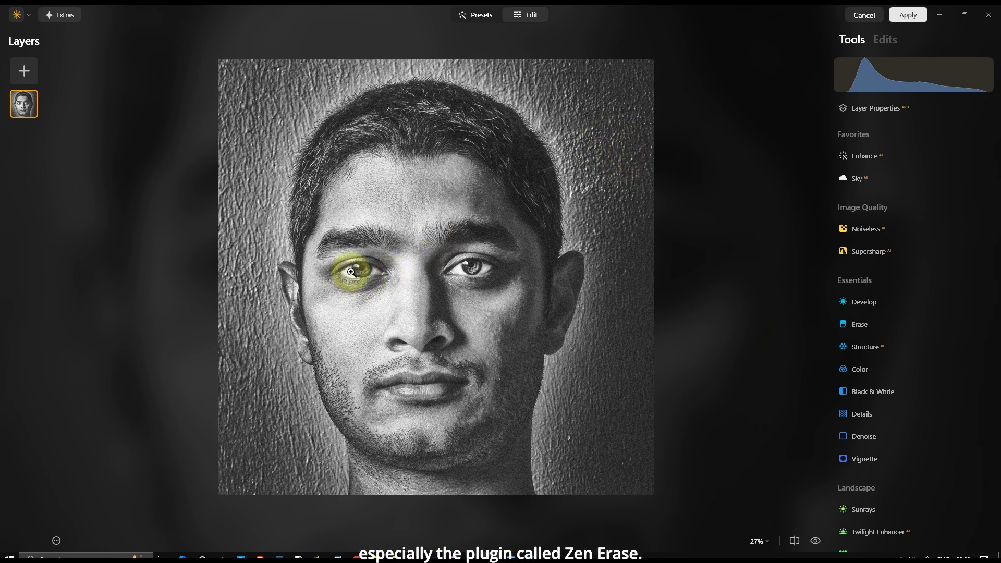
Look through the plugin's tool list and Layer Properties for the extra erase tool, and leave the plugin without applying anything.
{"action": "scroll", "coordinate": [865, 323], "scroll_direction": "down", "scroll_amount": 10}
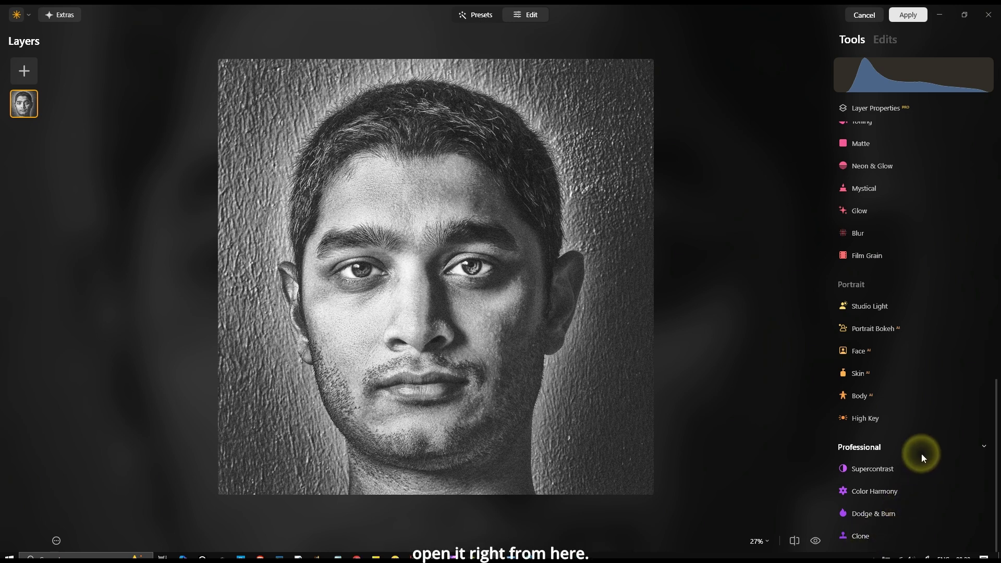
{"action": "scroll", "coordinate": [922, 457], "scroll_direction": "up", "scroll_amount": 10}
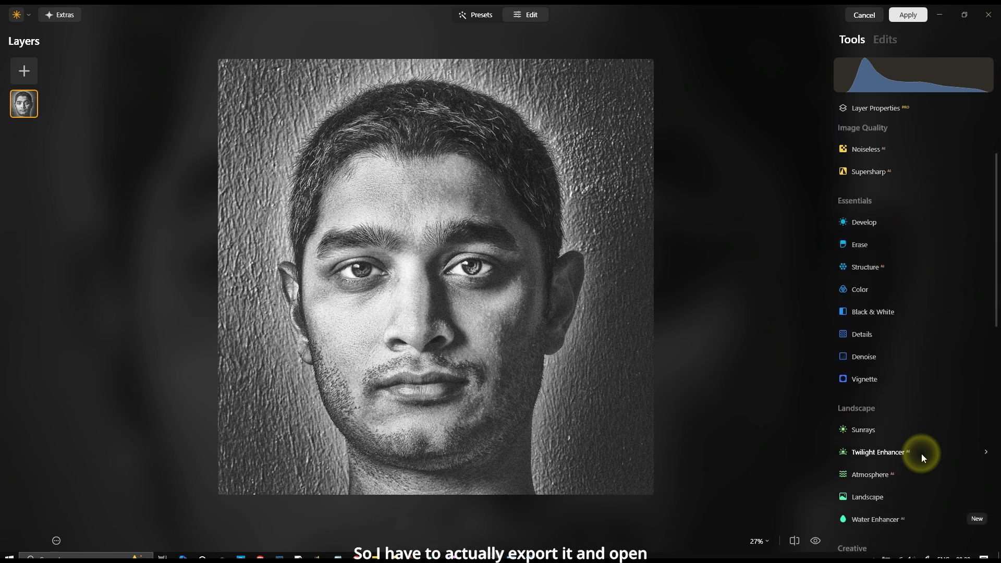
{"action": "scroll", "coordinate": [922, 458], "scroll_direction": "up", "scroll_amount": 3}
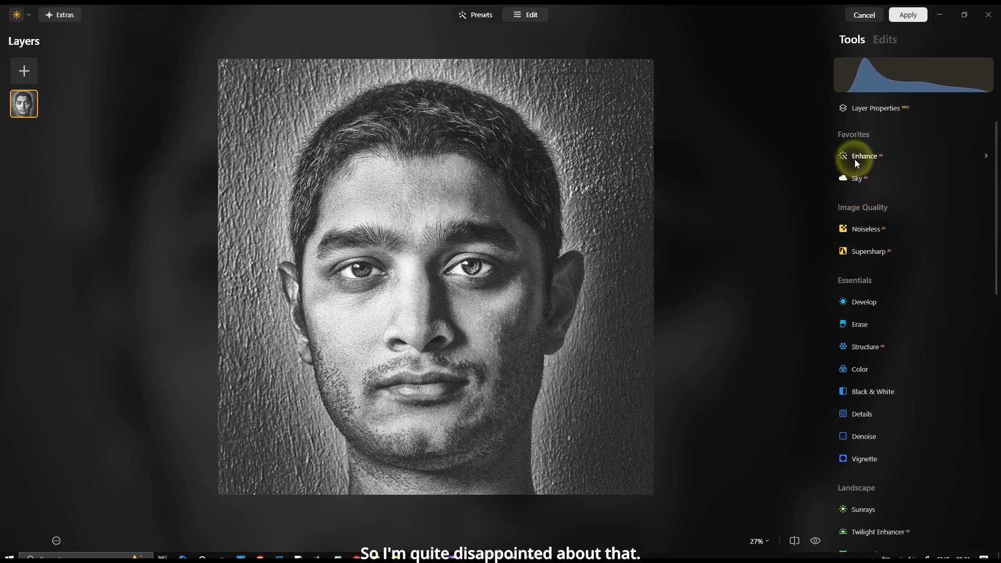
{"action": "left_click", "coordinate": [889, 110]}
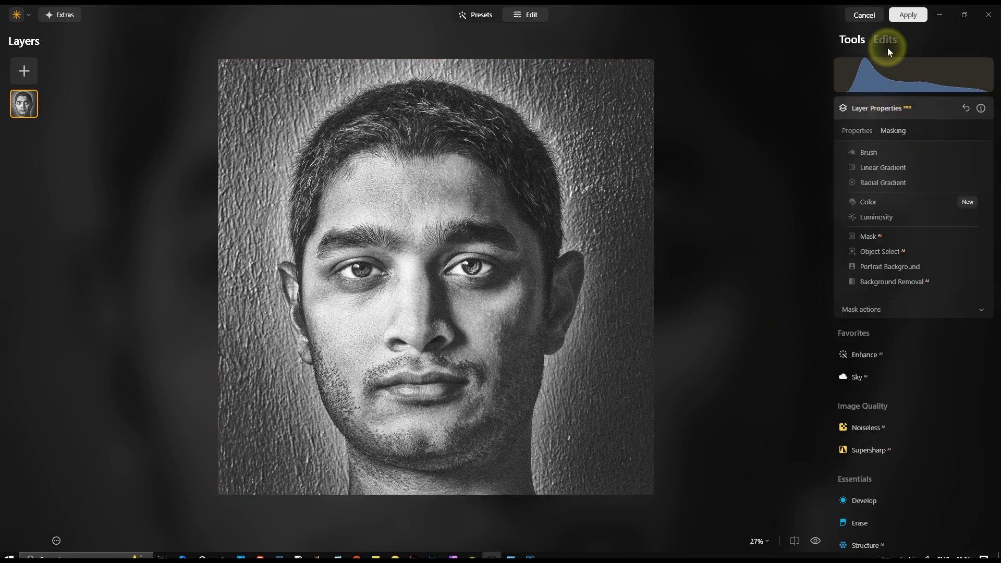
{"action": "left_click", "coordinate": [869, 21]}
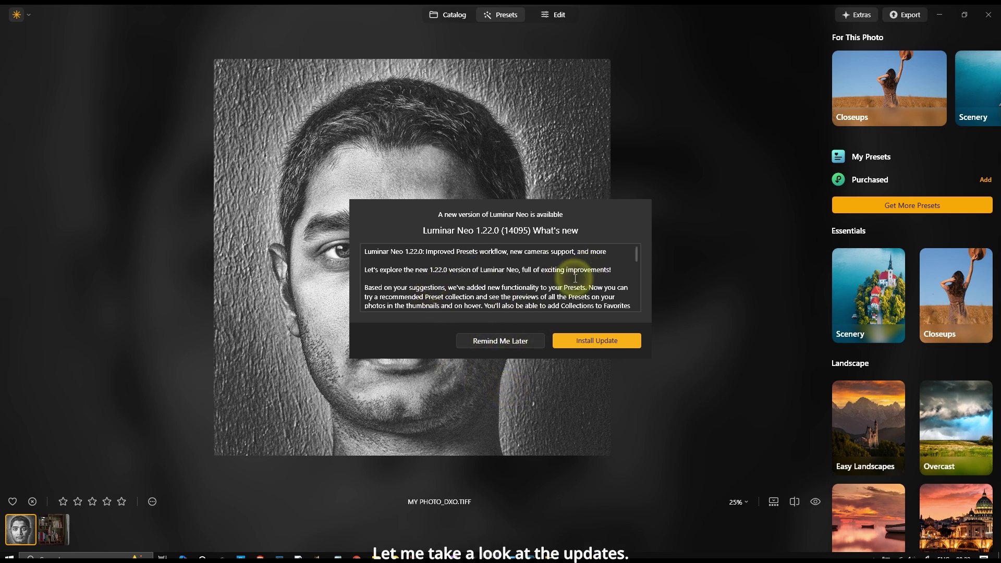
Postpone the Luminar Neo update and open the black and white portrait from the catalog in GenErase.
{"action": "scroll", "coordinate": [444, 287], "scroll_direction": "down", "scroll_amount": 5}
{"action": "left_click", "coordinate": [488, 342]}
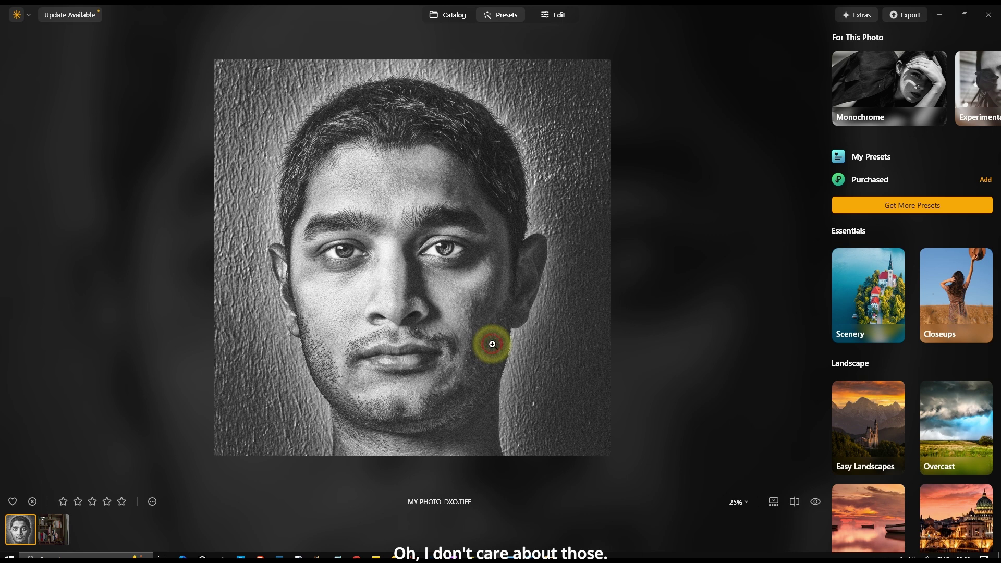
{"action": "left_click", "coordinate": [461, 18]}
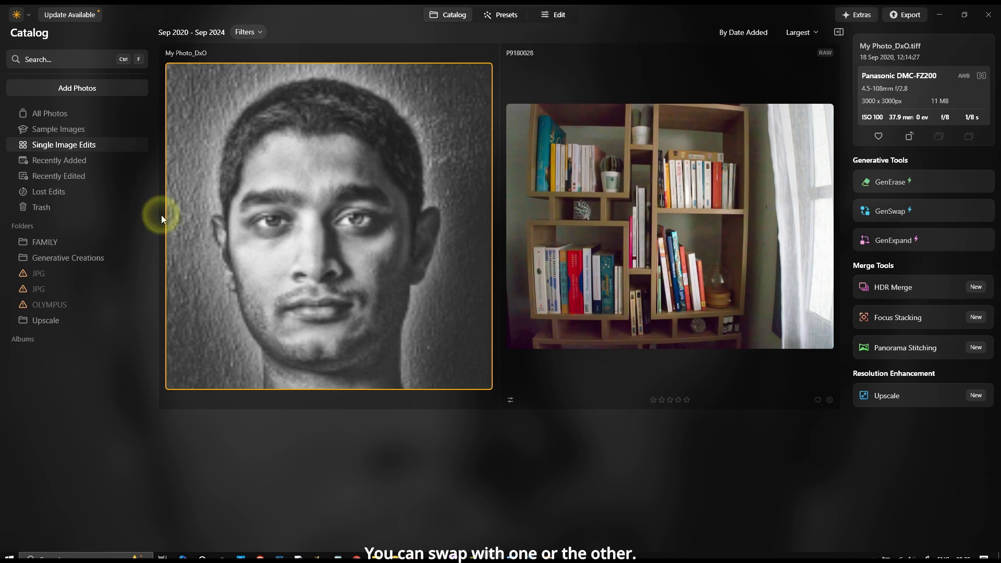
{"action": "left_click", "coordinate": [887, 183]}
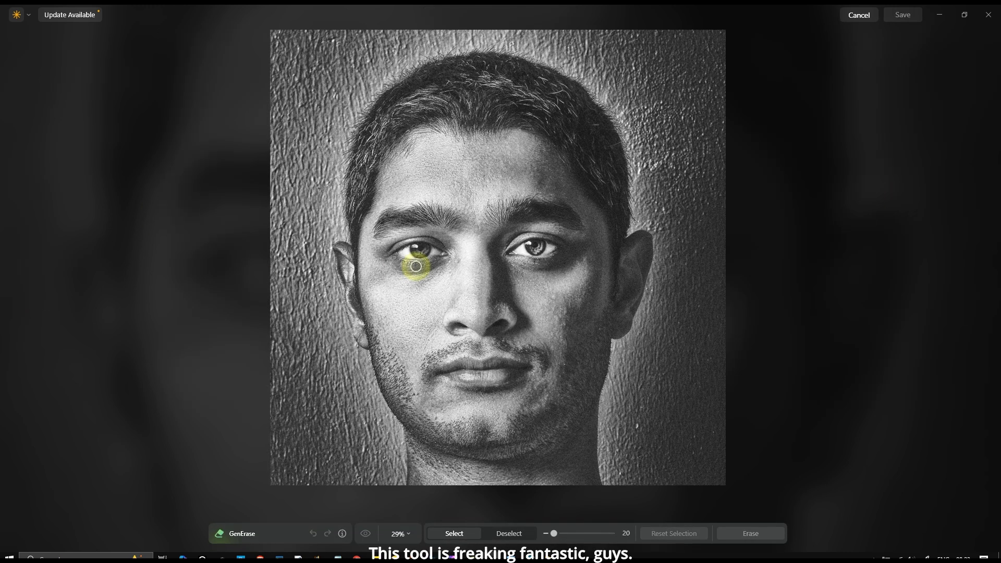
Mark the bright reflections in both eyes with the GenErase selection brush and erase them.
{"action": "scroll", "coordinate": [409, 252], "scroll_direction": "up", "scroll_amount": 5}
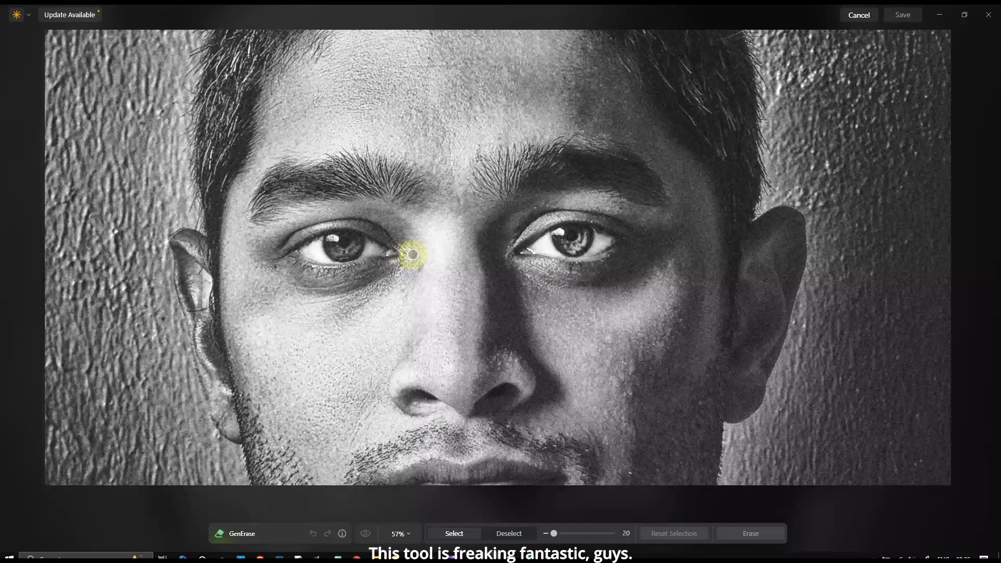
{"action": "scroll", "coordinate": [318, 242], "scroll_direction": "up", "scroll_amount": 4}
{"action": "scroll", "coordinate": [471, 356], "scroll_direction": "down", "scroll_amount": 4}
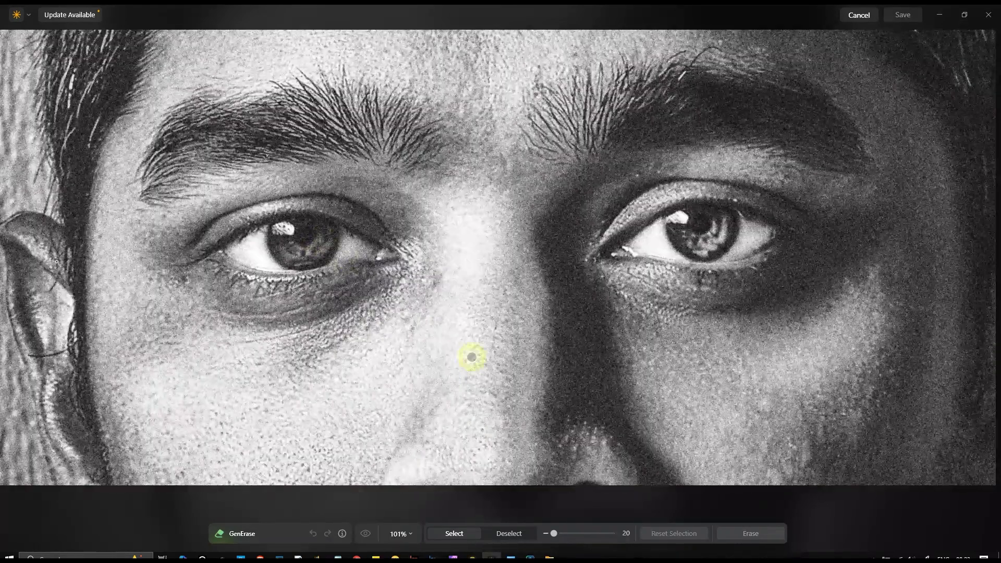
{"action": "left_click", "coordinate": [455, 532]}
{"action": "left_click", "coordinate": [276, 232]}
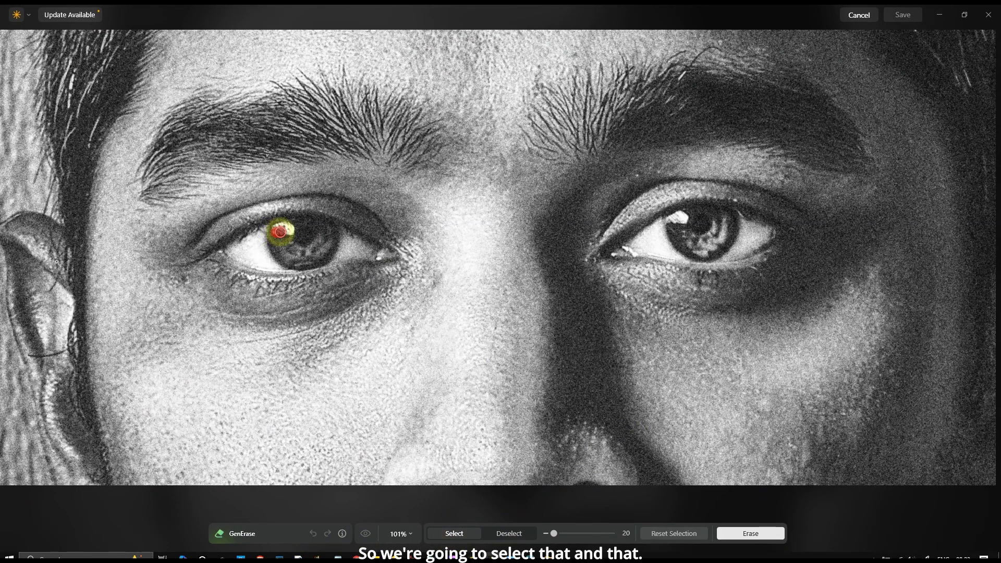
{"action": "left_click", "coordinate": [669, 221]}
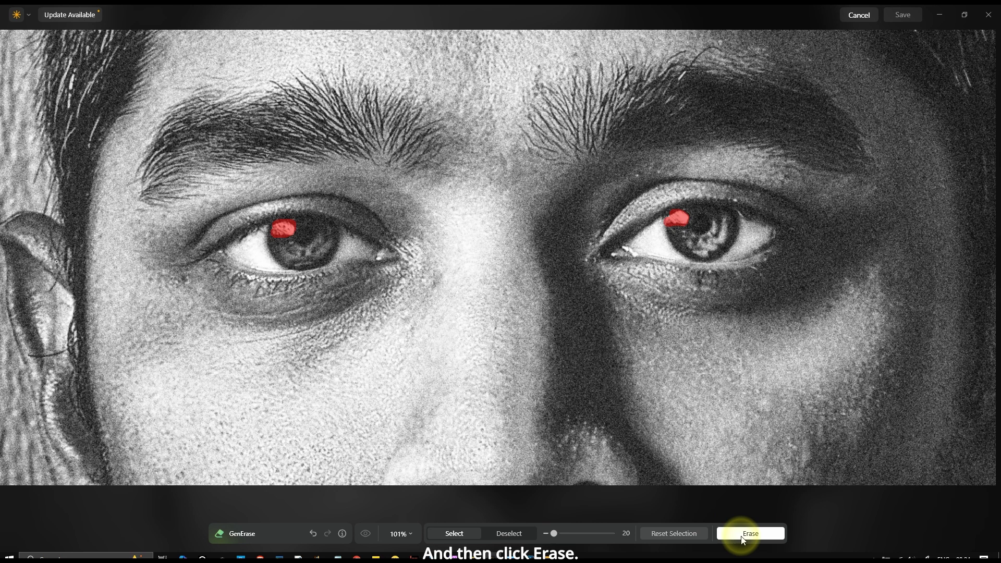
{"action": "left_click", "coordinate": [743, 538]}
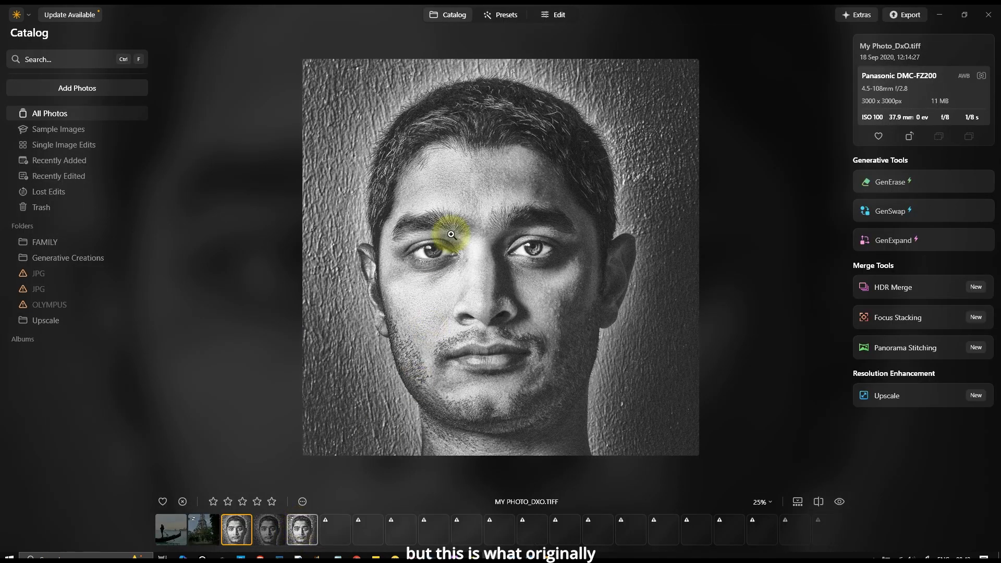
Inspect the eyes up close in the original My Photo_DxO.tiff and in the GenErase version.
{"action": "scroll", "coordinate": [437, 252], "scroll_direction": "up", "scroll_amount": 5}
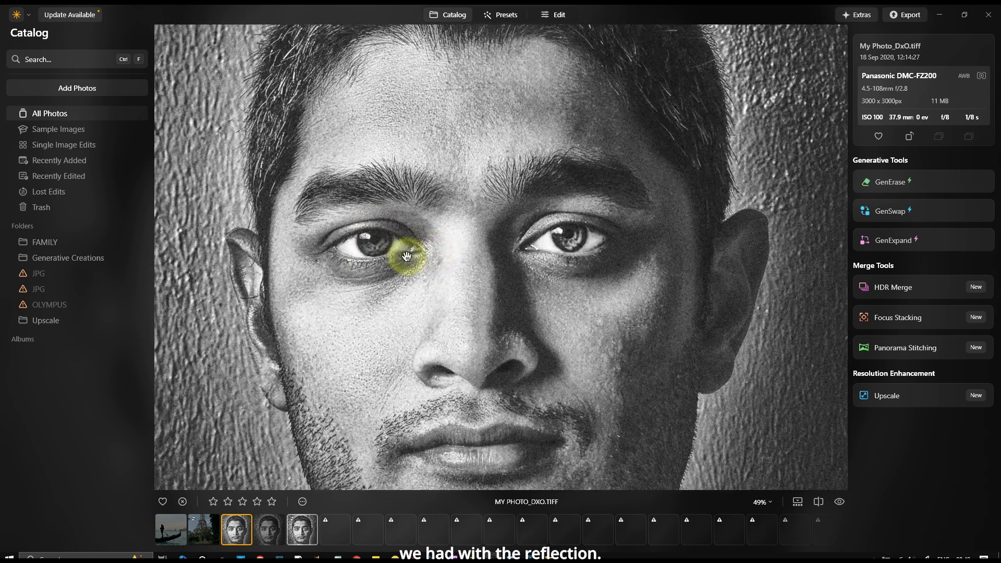
{"action": "scroll", "coordinate": [402, 252], "scroll_direction": "up", "scroll_amount": 1}
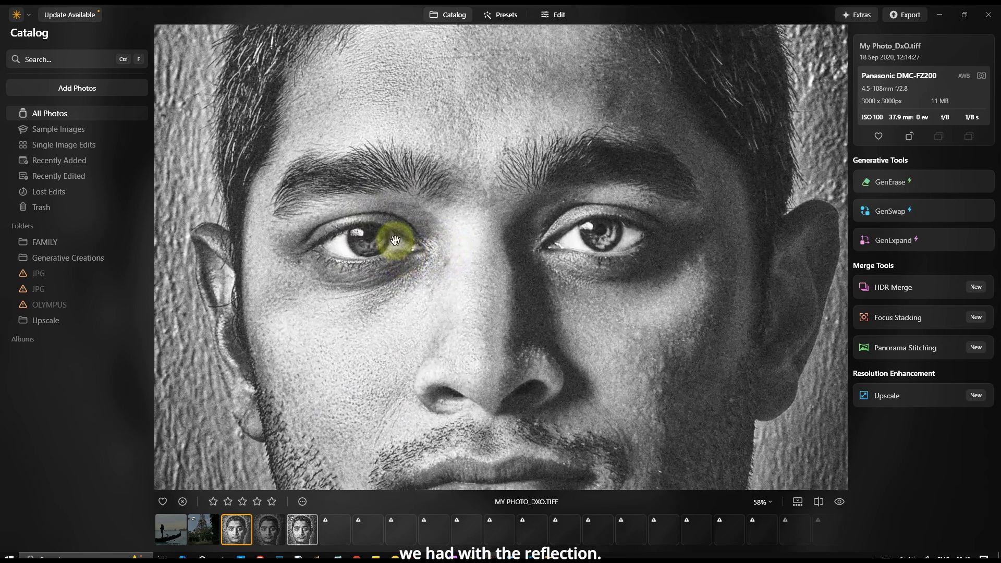
{"action": "left_click", "coordinate": [307, 539]}
{"action": "scroll", "coordinate": [465, 290], "scroll_direction": "up", "scroll_amount": 6}
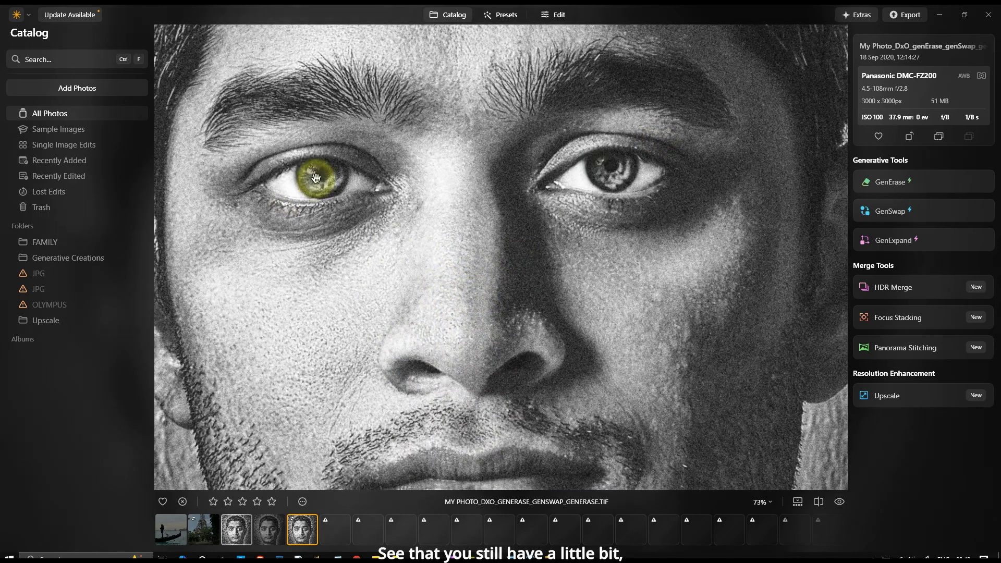
{"action": "scroll", "coordinate": [309, 166], "scroll_direction": "up", "scroll_amount": 1}
{"action": "scroll", "coordinate": [311, 177], "scroll_direction": "up", "scroll_amount": 3}
{"action": "scroll", "coordinate": [329, 107], "scroll_direction": "down", "scroll_amount": 6}
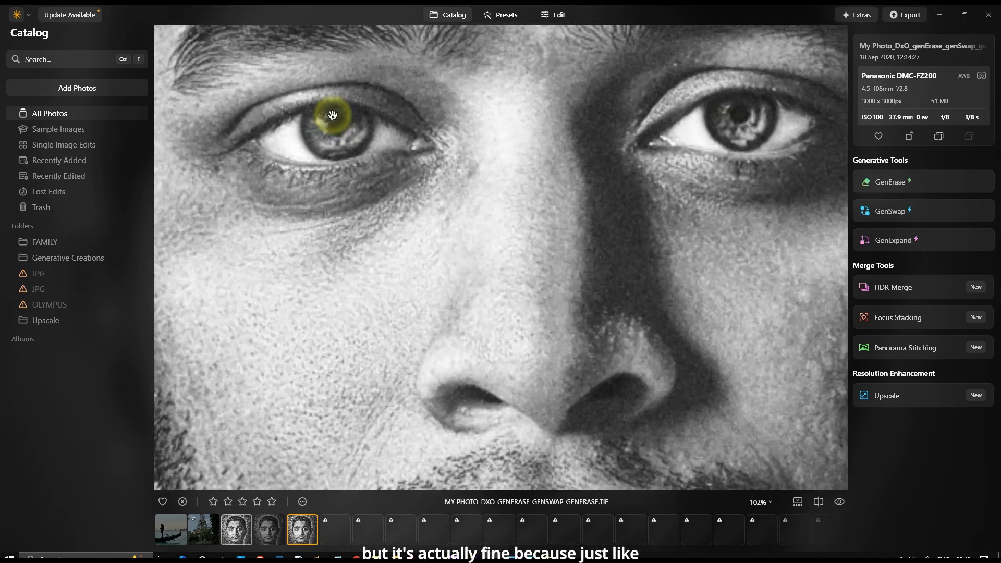
{"action": "scroll", "coordinate": [417, 229], "scroll_direction": "up", "scroll_amount": 6}
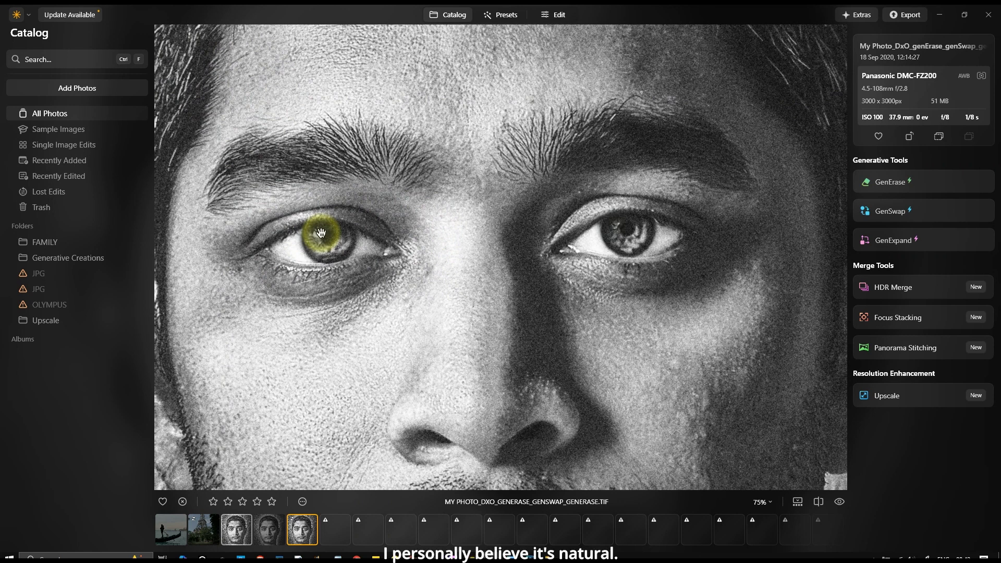
Return to the original portrait and switch again to the erased version to compare the strength of the eye reflections.
{"action": "left_click", "coordinate": [232, 530]}
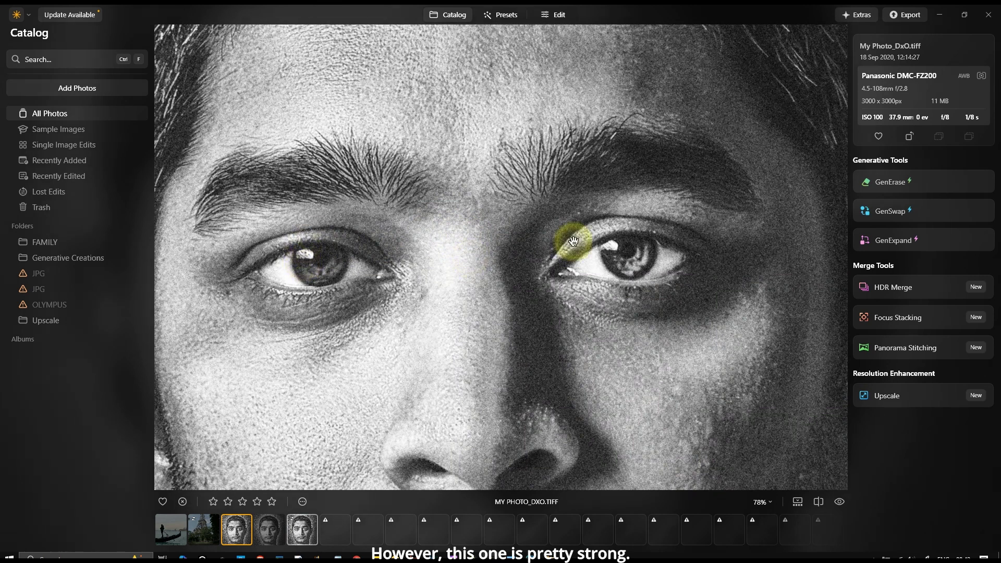
{"action": "left_click", "coordinate": [303, 529]}
{"action": "scroll", "coordinate": [443, 261], "scroll_direction": "up", "scroll_amount": 5}
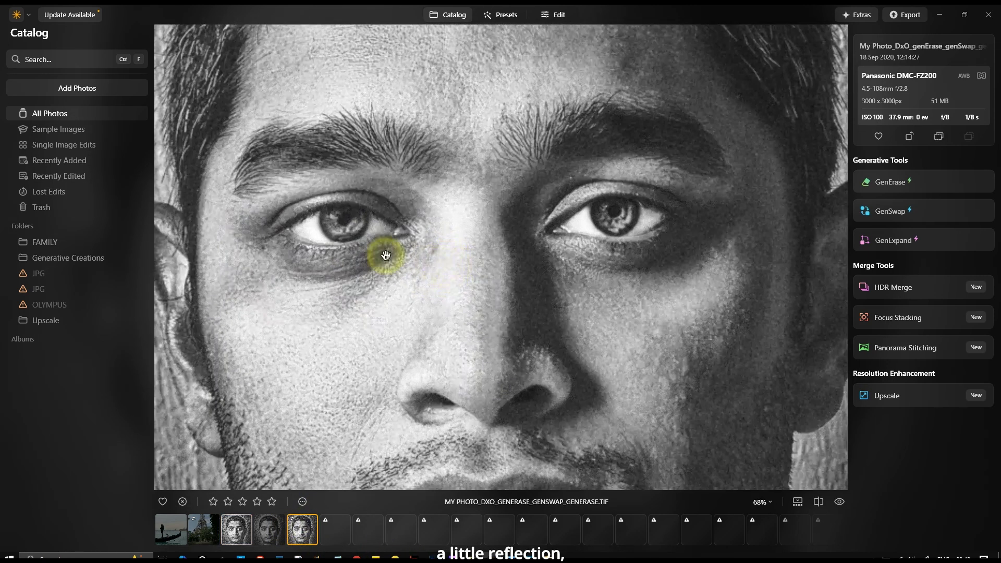
{"action": "scroll", "coordinate": [332, 218], "scroll_direction": "down", "scroll_amount": 5}
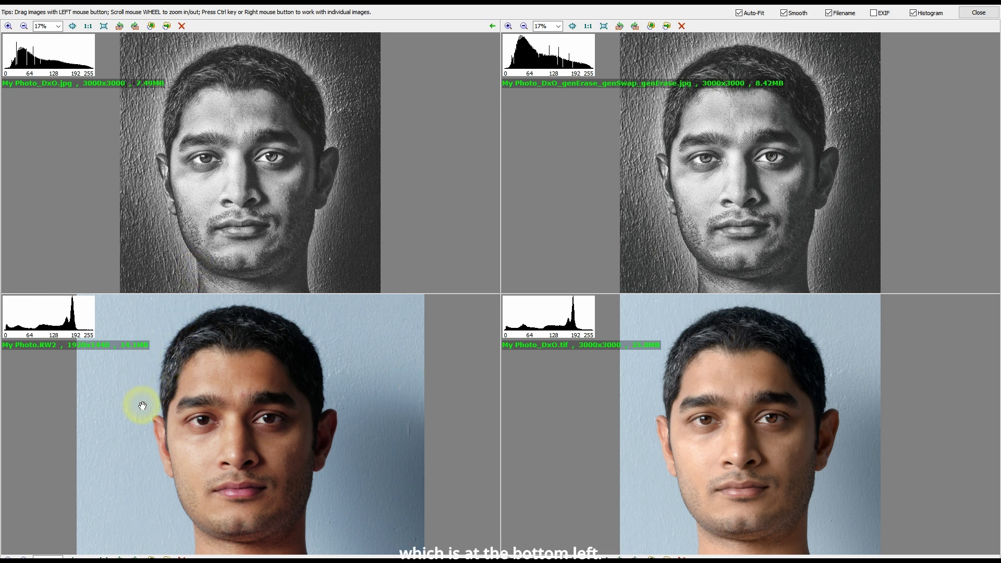
Compare the face and eye detail of My Photo.RW2 with My Photo_DxO.tif in the four-image comparison.
{"action": "scroll", "coordinate": [193, 408], "scroll_direction": "up", "scroll_amount": 5}
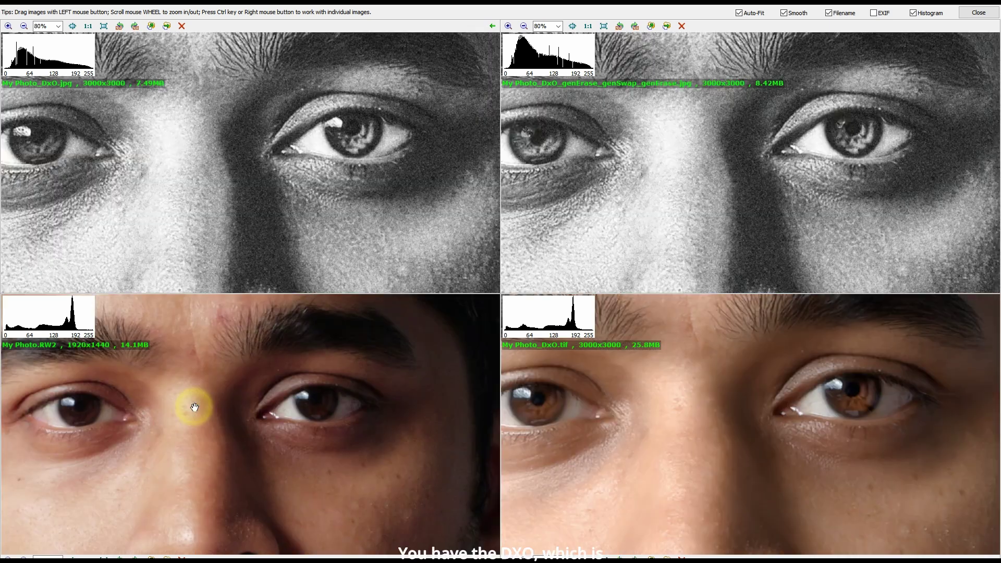
{"action": "left_click_drag", "start_coordinate": [143, 409], "coordinate": [224, 342]}
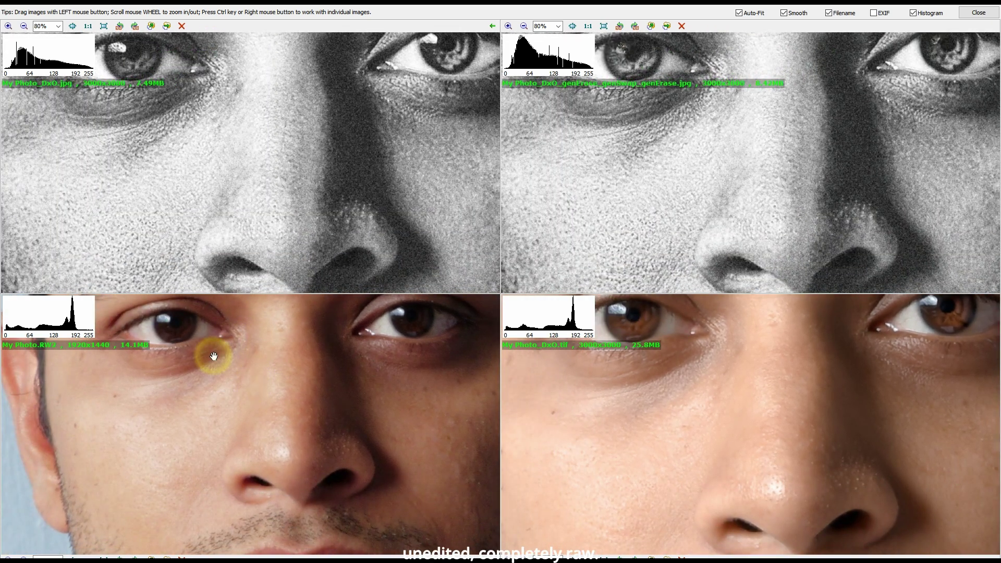
{"action": "scroll", "coordinate": [214, 356], "scroll_direction": "down", "scroll_amount": 3}
{"action": "left_click_drag", "start_coordinate": [749, 373], "coordinate": [675, 425]}
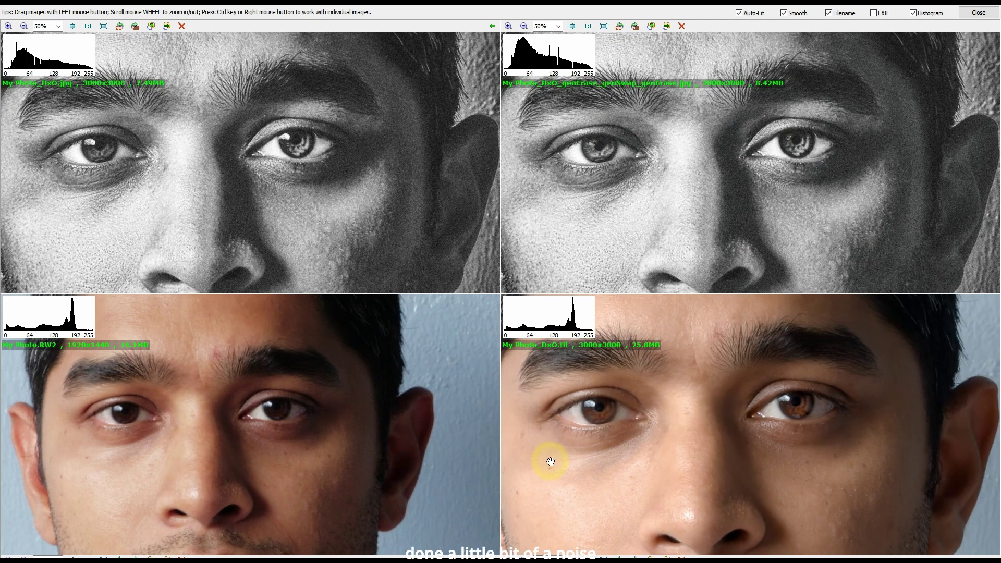
{"action": "scroll", "coordinate": [628, 436], "scroll_direction": "up", "scroll_amount": 3}
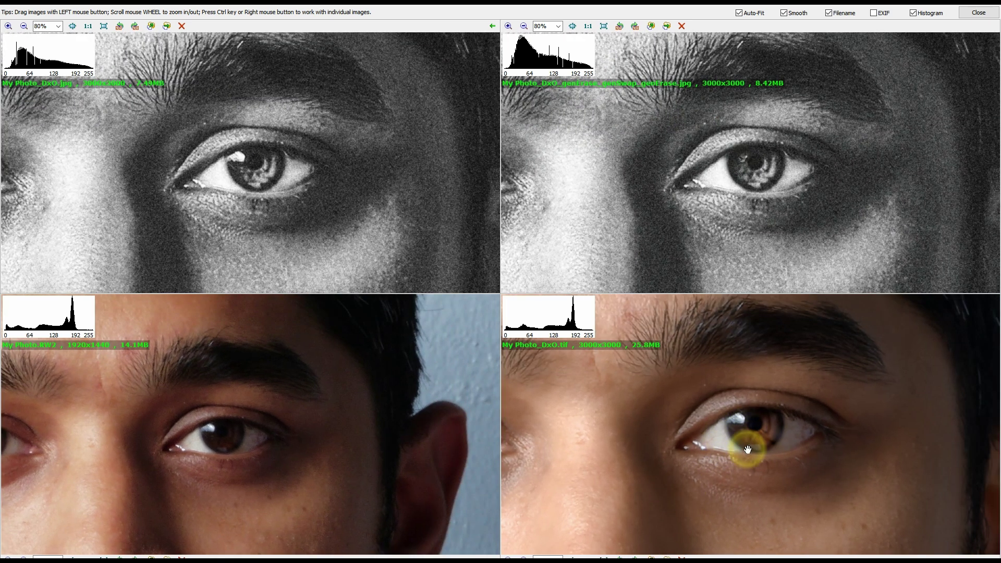
{"action": "scroll", "coordinate": [744, 449], "scroll_direction": "down", "scroll_amount": 2}
{"action": "scroll", "coordinate": [744, 450], "scroll_direction": "down", "scroll_amount": 4}
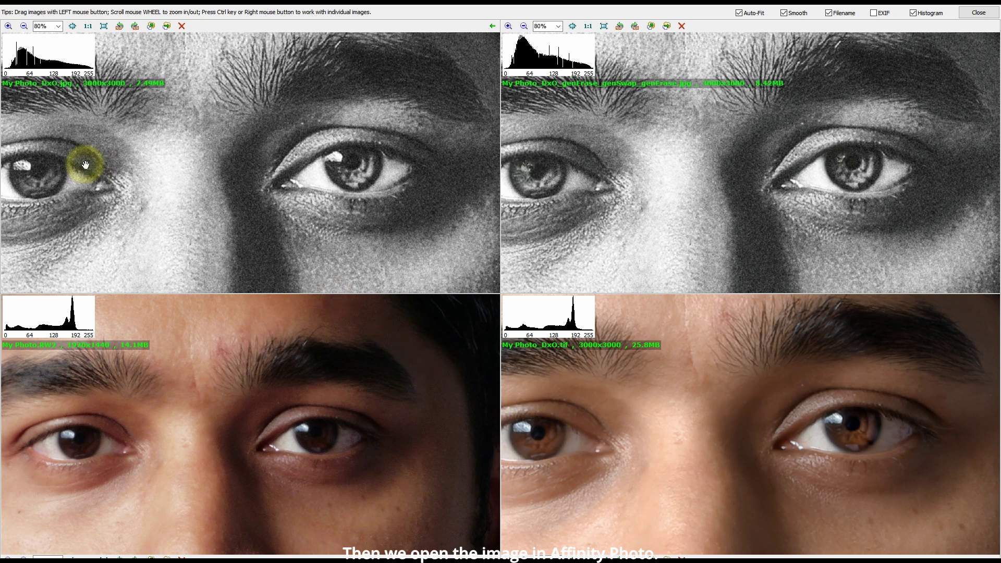
Examine the eyes and the overall look of the black and white My Photo_DxO.jpg in the comparison.
{"action": "left_click_drag", "start_coordinate": [89, 138], "coordinate": [178, 151]}
{"action": "scroll", "coordinate": [178, 151], "scroll_direction": "down", "scroll_amount": 3}
{"action": "scroll", "coordinate": [196, 139], "scroll_direction": "down", "scroll_amount": 3}
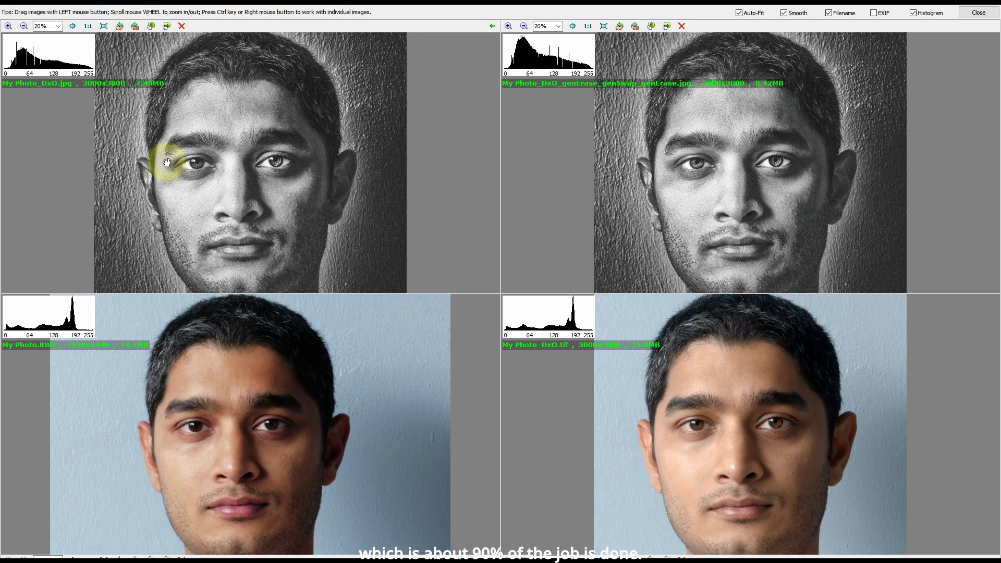
Compare the iris reflection between My Photo_DxO.jpg and the genErase version at up to 150% magnification.
{"action": "scroll", "coordinate": [699, 205], "scroll_direction": "up", "scroll_amount": 3}
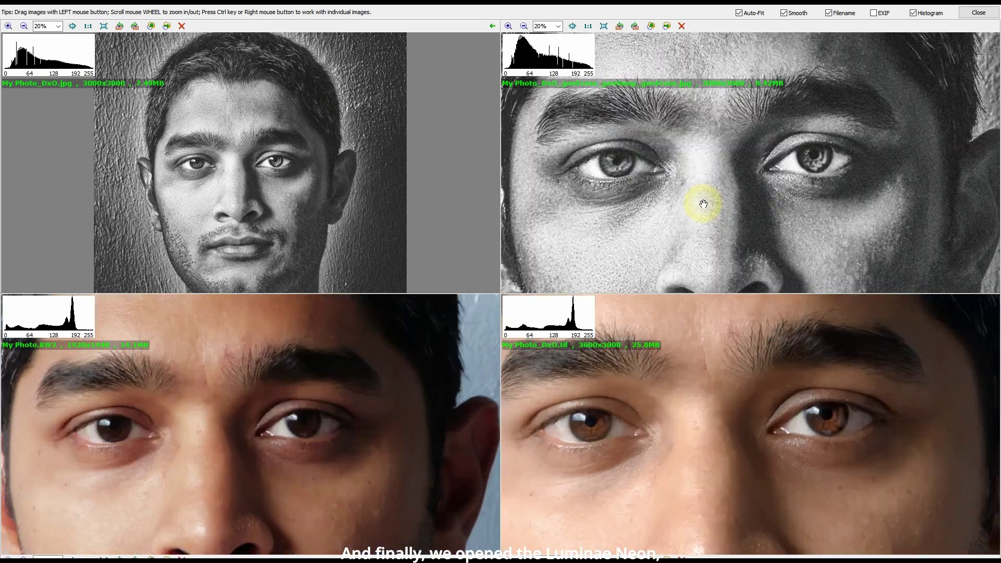
{"action": "left_click_drag", "start_coordinate": [815, 162], "coordinate": [783, 207]}
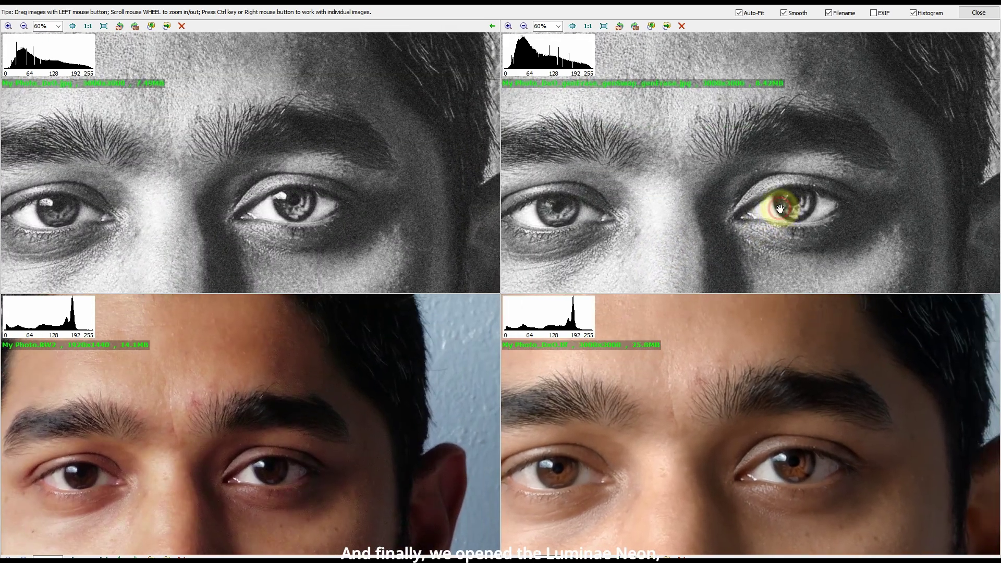
{"action": "left_click_drag", "start_coordinate": [708, 174], "coordinate": [737, 168]}
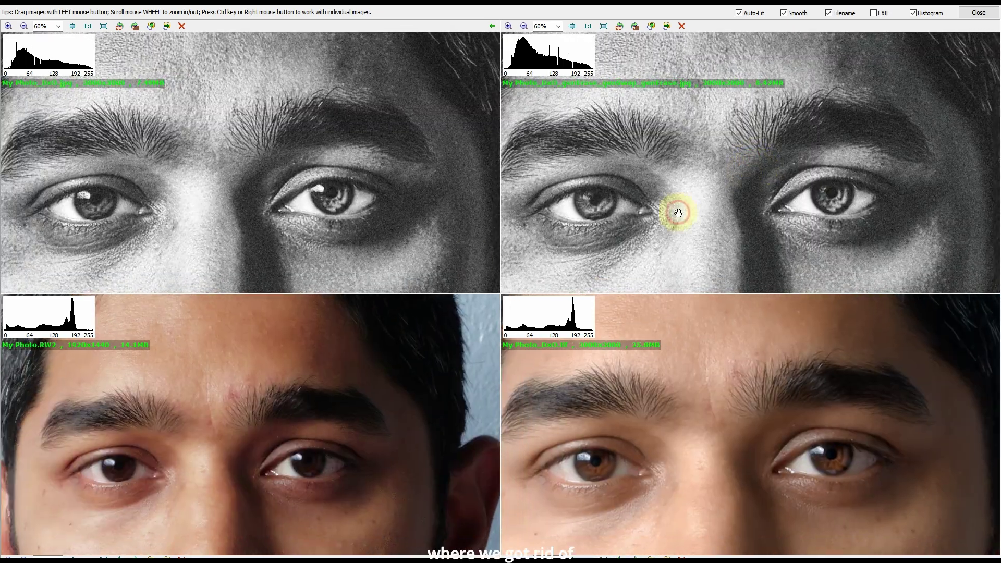
{"action": "scroll", "coordinate": [323, 183], "scroll_direction": "up", "scroll_amount": 1}
{"action": "scroll", "coordinate": [323, 184], "scroll_direction": "up", "scroll_amount": 3}
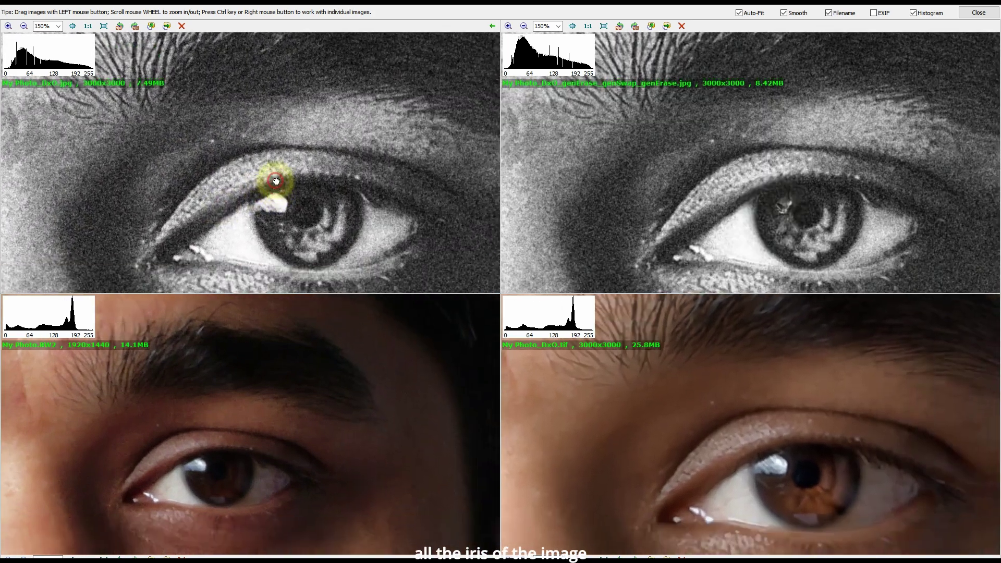
{"action": "left_click_drag", "start_coordinate": [277, 181], "coordinate": [264, 170]}
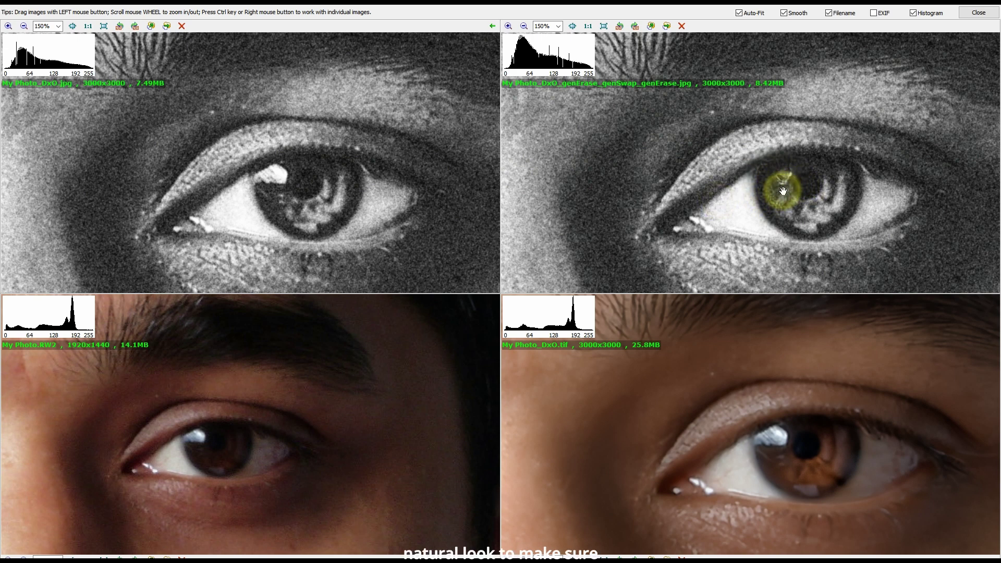
{"action": "scroll", "coordinate": [699, 208], "scroll_direction": "down", "scroll_amount": 5}
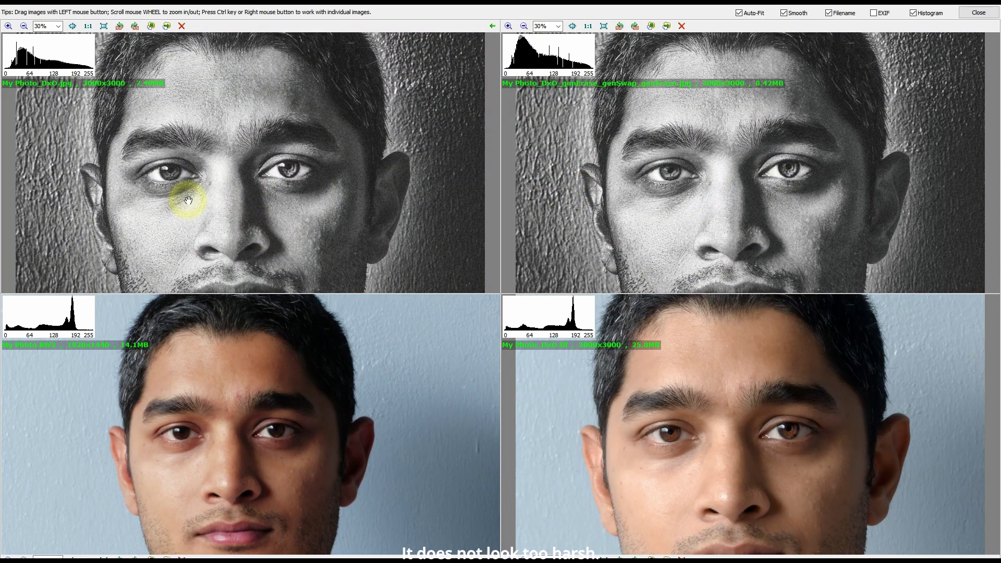
Review the vignette across the whole portraits in the comparison and close it.
{"action": "scroll", "coordinate": [161, 178], "scroll_direction": "down", "scroll_amount": 1}
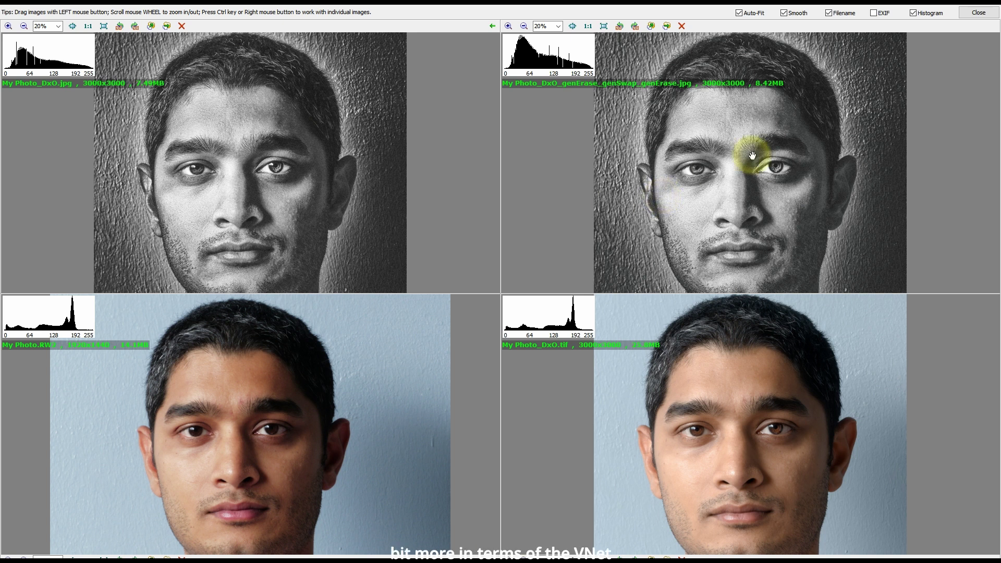
{"action": "scroll", "coordinate": [749, 156], "scroll_direction": "down", "scroll_amount": 2}
{"action": "scroll", "coordinate": [727, 164], "scroll_direction": "up", "scroll_amount": 2}
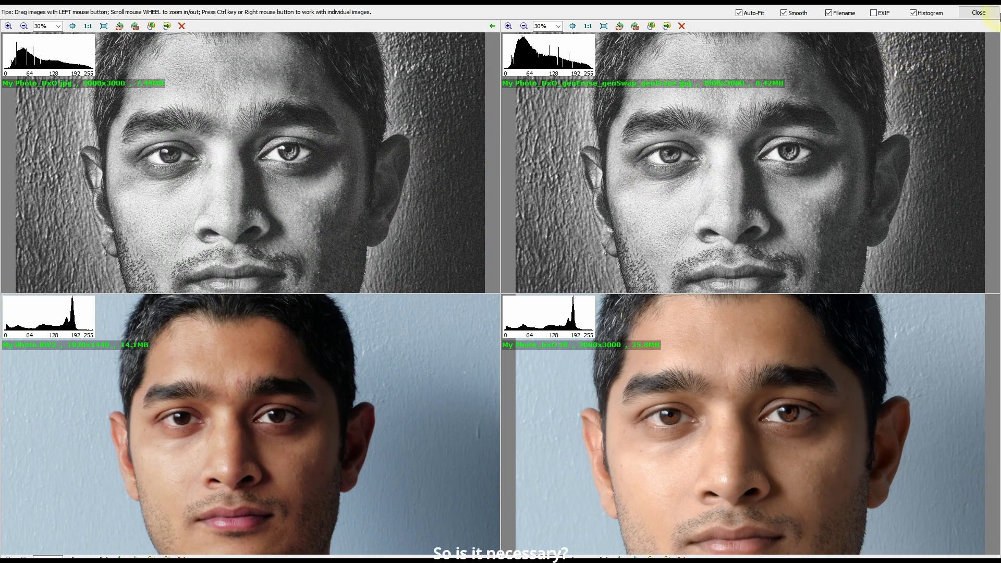
{"action": "left_click", "coordinate": [985, 14]}
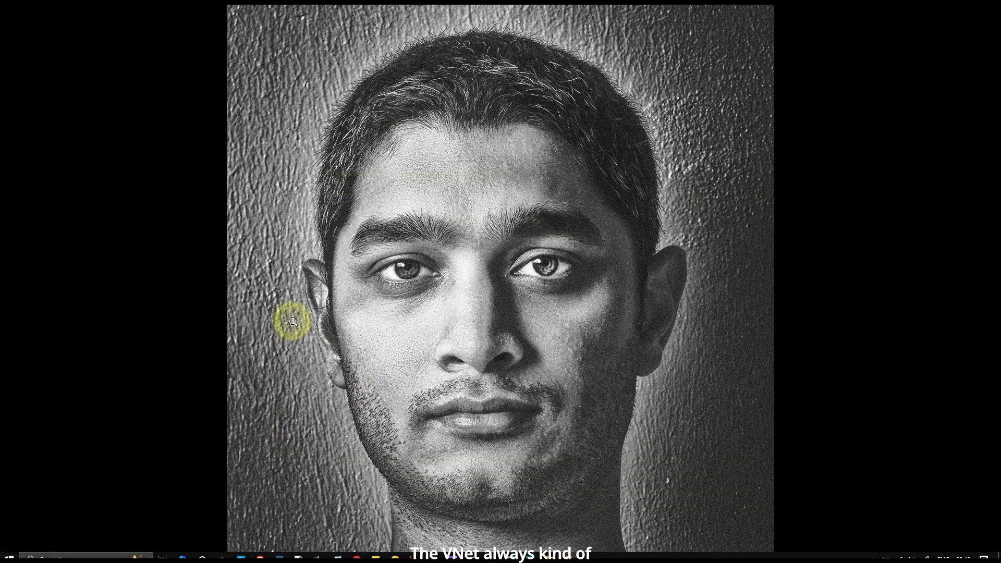
Switch to DxO PhotoLab and open My Photo_DxO_genErase_genSwap_genErase.jpg in the Customize workspace.
{"action": "mouse_move", "coordinate": [3, 469]}
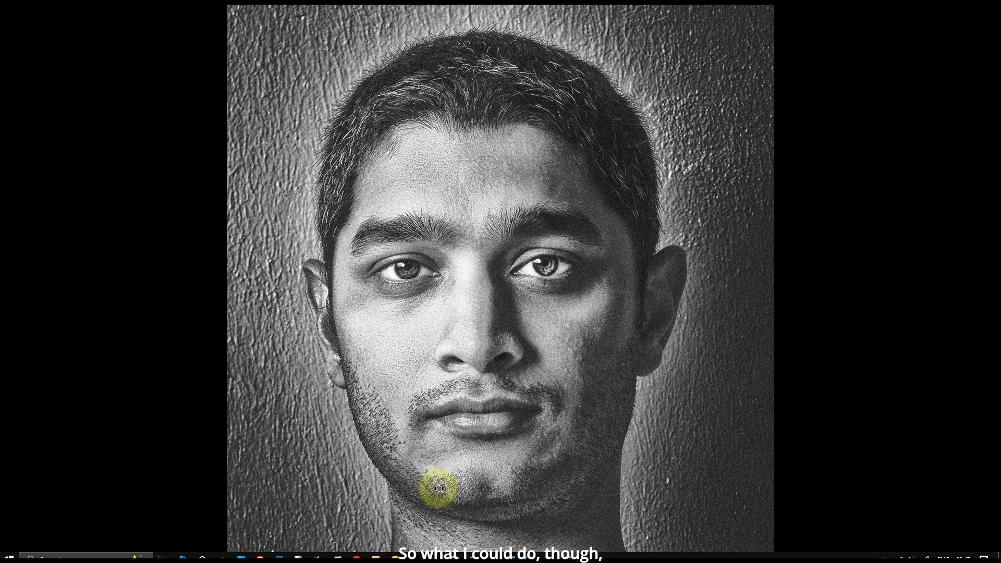
{"action": "mouse_move", "coordinate": [394, 553]}
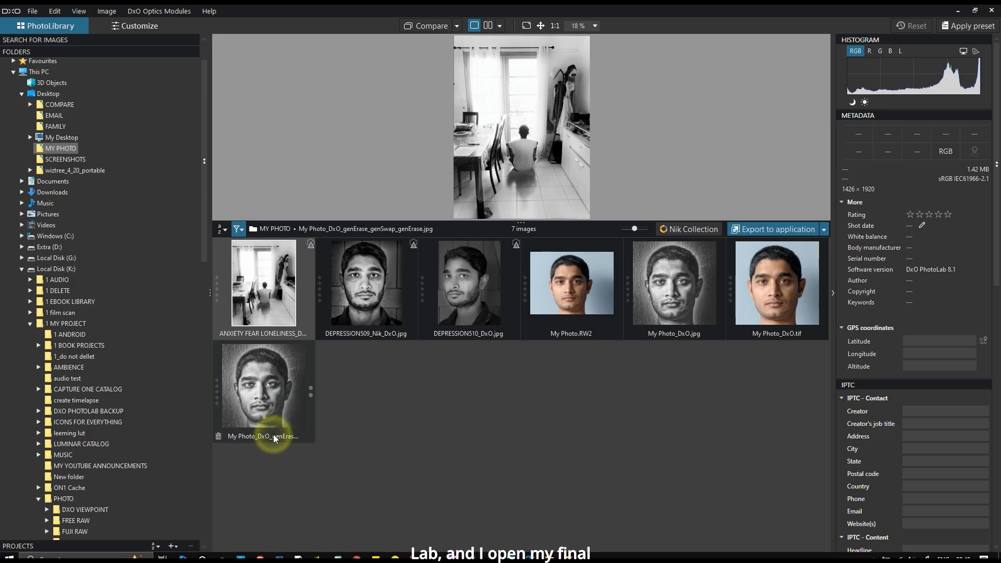
{"action": "left_click", "coordinate": [273, 434]}
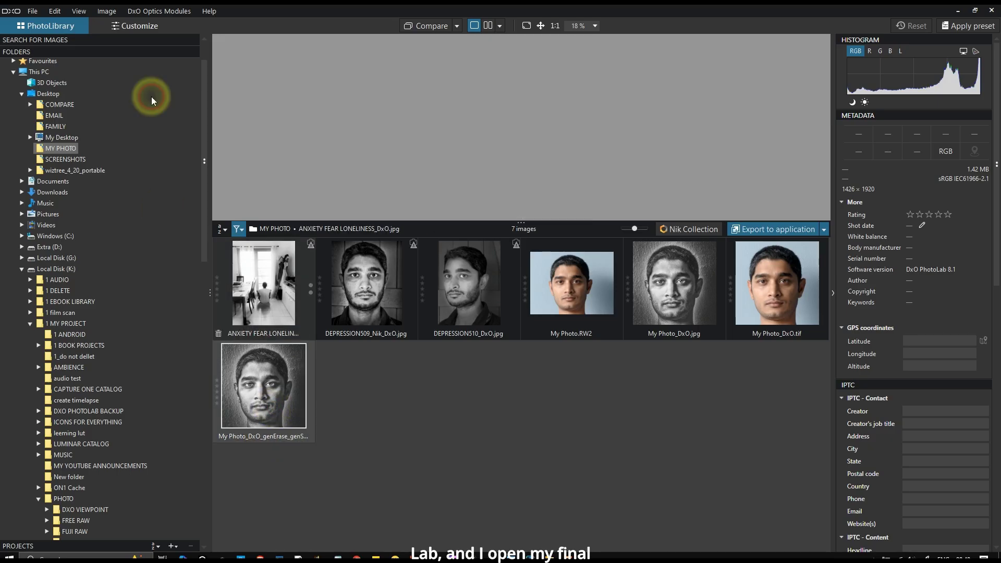
{"action": "left_click", "coordinate": [167, 31]}
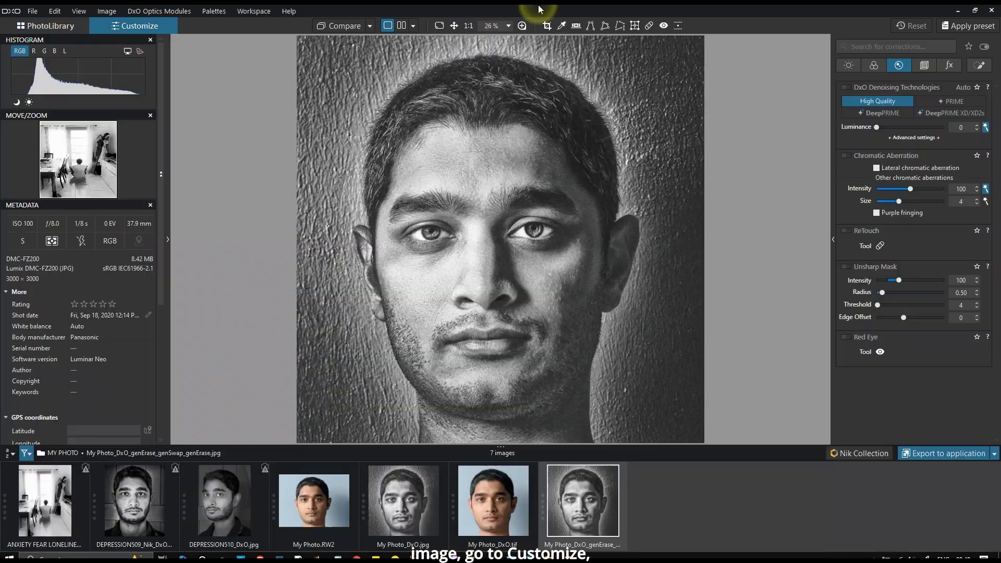
Enable Creative Vignetting on the portrait and set its intensity to -28 and midpoint to 53.
{"action": "left_click", "coordinate": [949, 65]}
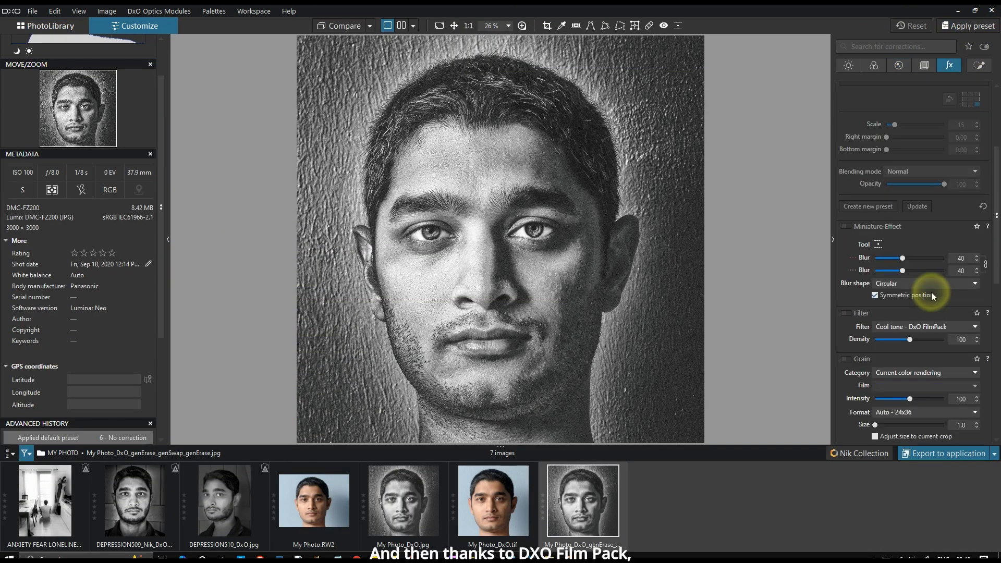
{"action": "scroll", "coordinate": [931, 292], "scroll_direction": "down", "scroll_amount": 2}
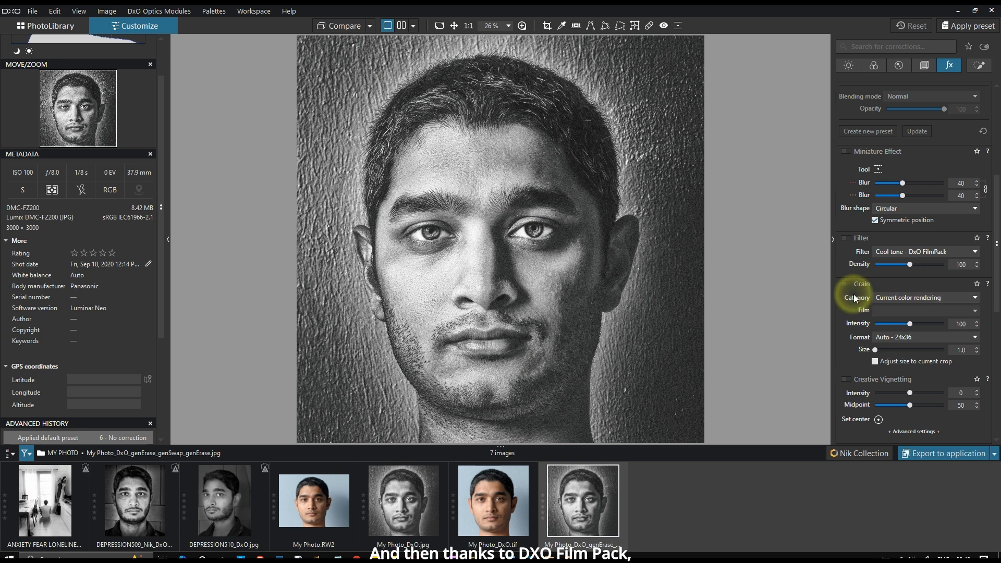
{"action": "left_click", "coordinate": [848, 379]}
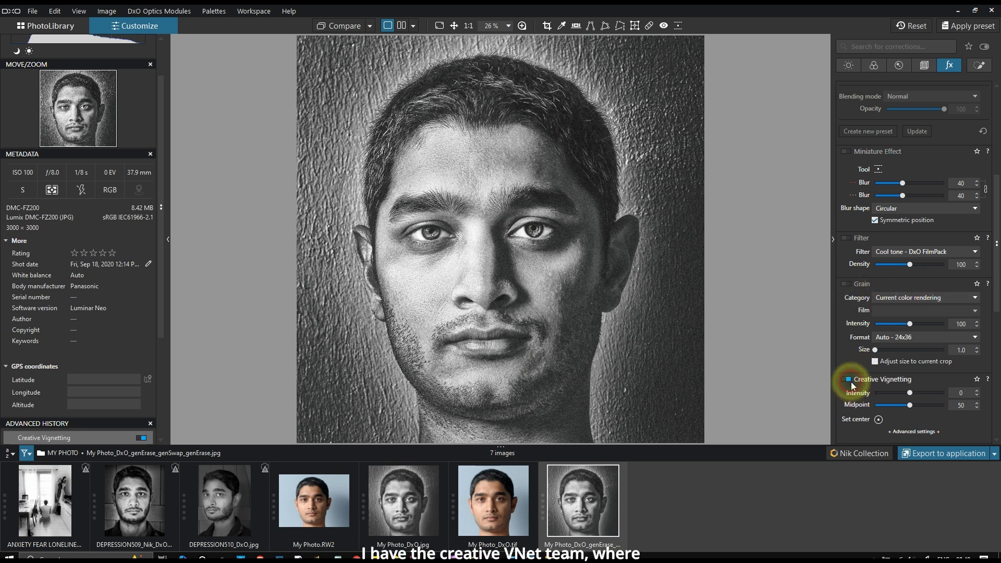
{"action": "left_click_drag", "start_coordinate": [910, 395], "coordinate": [885, 396]}
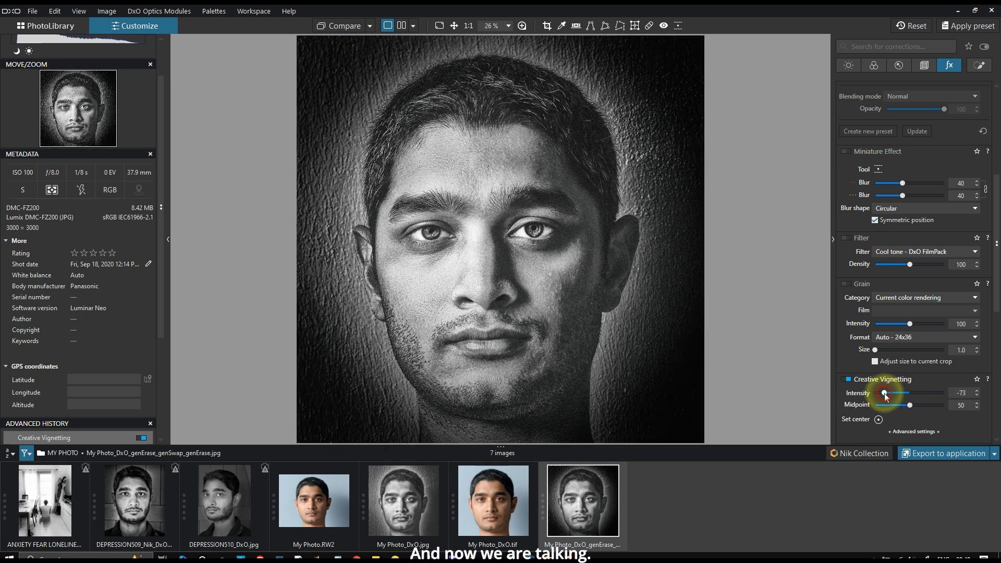
{"action": "left_click_drag", "start_coordinate": [885, 393], "coordinate": [911, 411]}
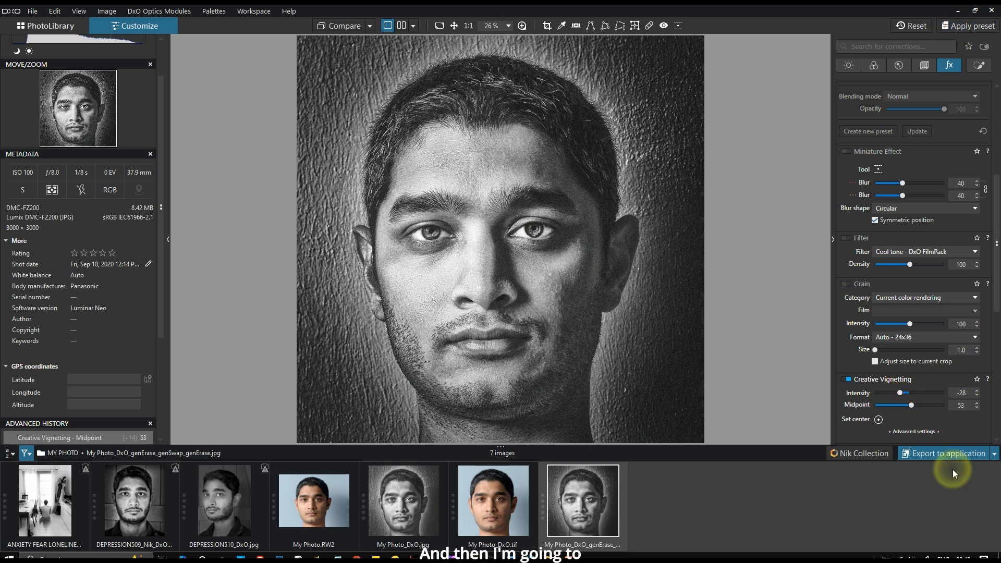
Set up an export to disk for the vignetted portrait using only the Standard output option.
{"action": "left_click", "coordinate": [995, 456]}
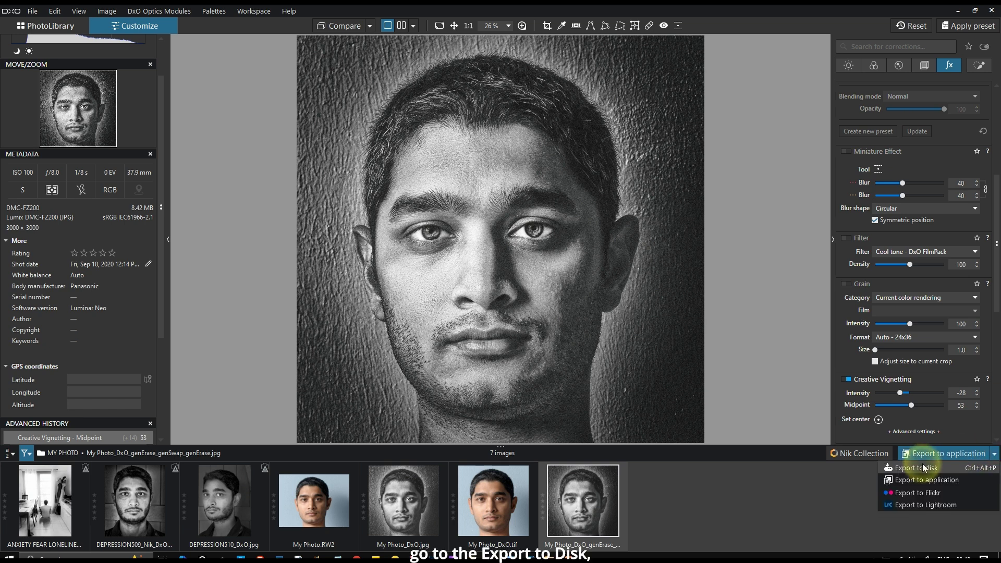
{"action": "left_click", "coordinate": [894, 447]}
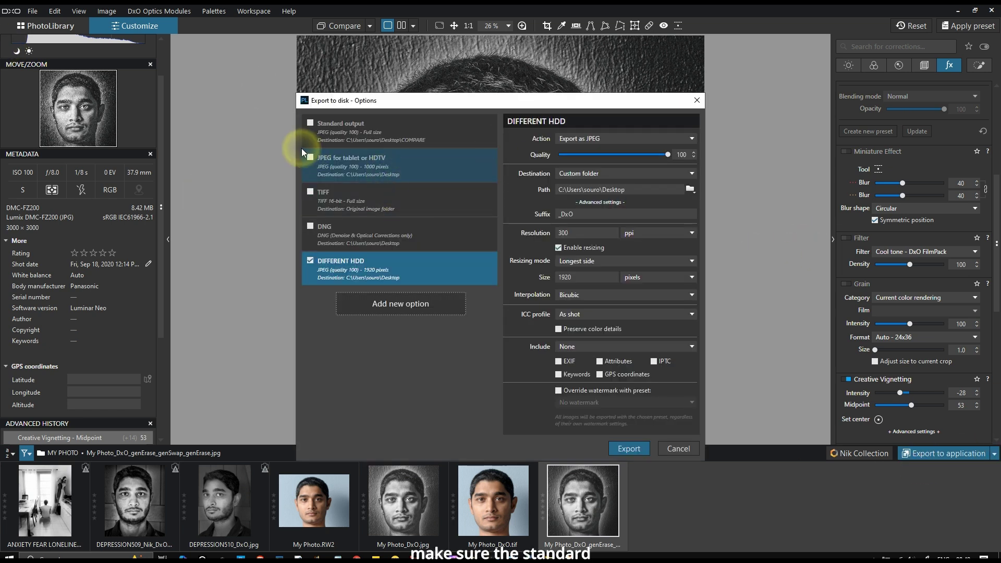
{"action": "left_click", "coordinate": [310, 123]}
{"action": "left_click", "coordinate": [365, 133]}
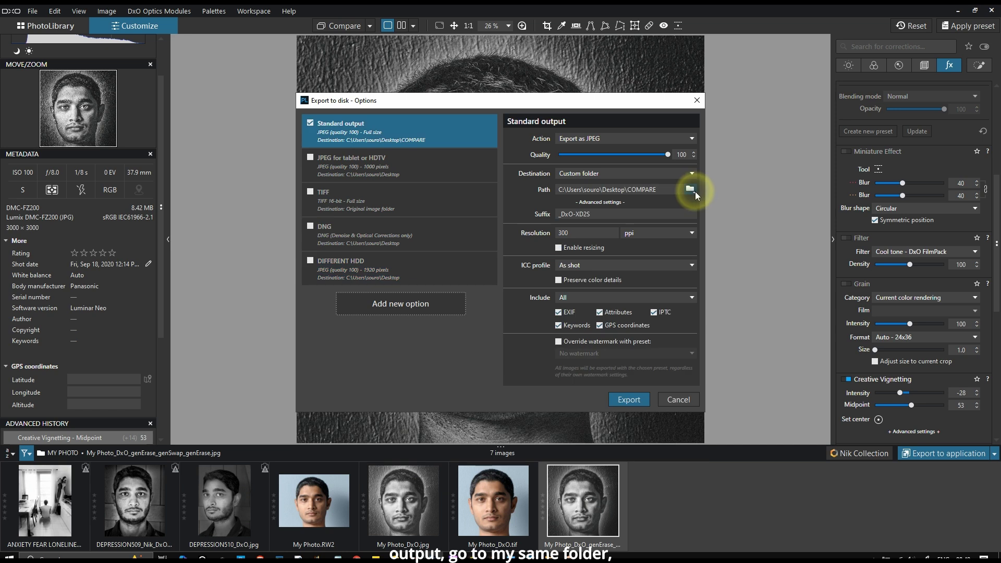
Set the export path to the MY PHOTO folder on the desktop, change the suffix to _NEW, and export the JPEG.
{"action": "left_click", "coordinate": [690, 190]}
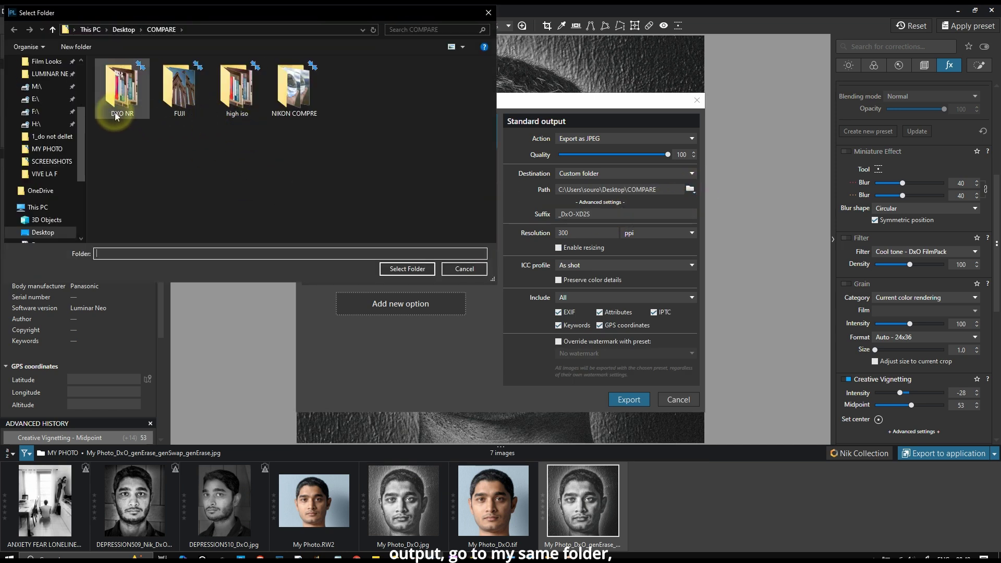
{"action": "scroll", "coordinate": [47, 81], "scroll_direction": "up", "scroll_amount": 3}
{"action": "left_click", "coordinate": [47, 82]}
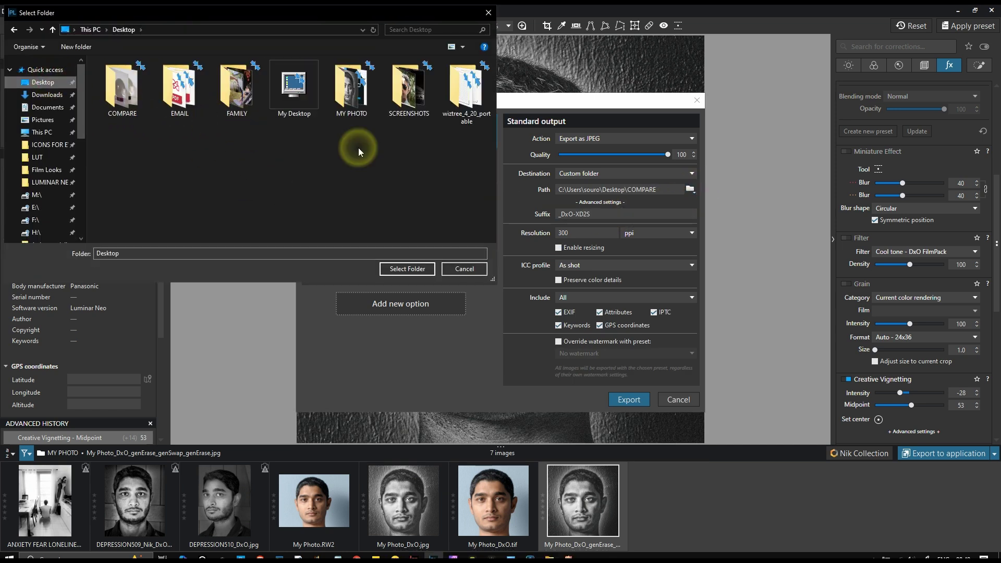
{"action": "double_click", "coordinate": [343, 108]}
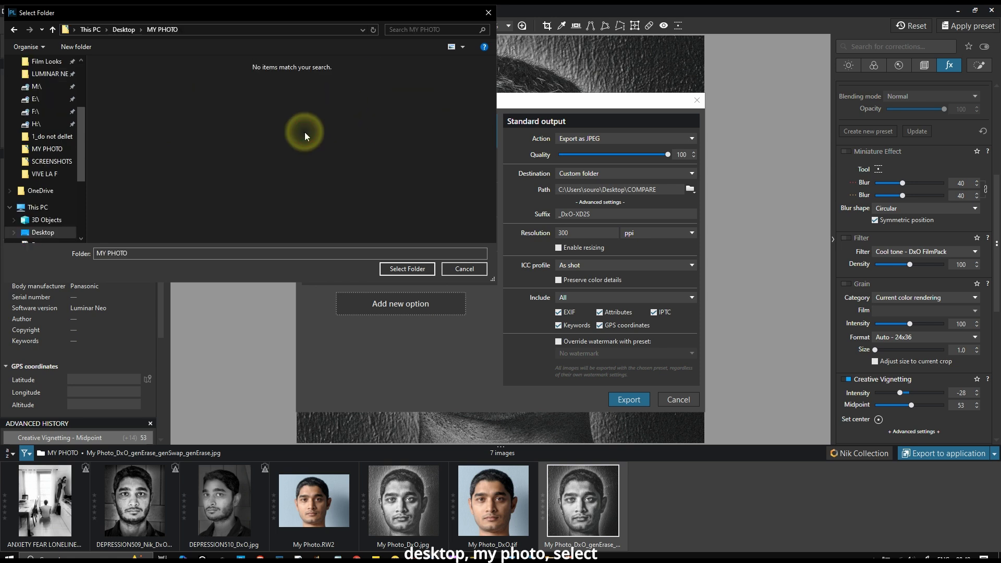
{"action": "left_click", "coordinate": [409, 269]}
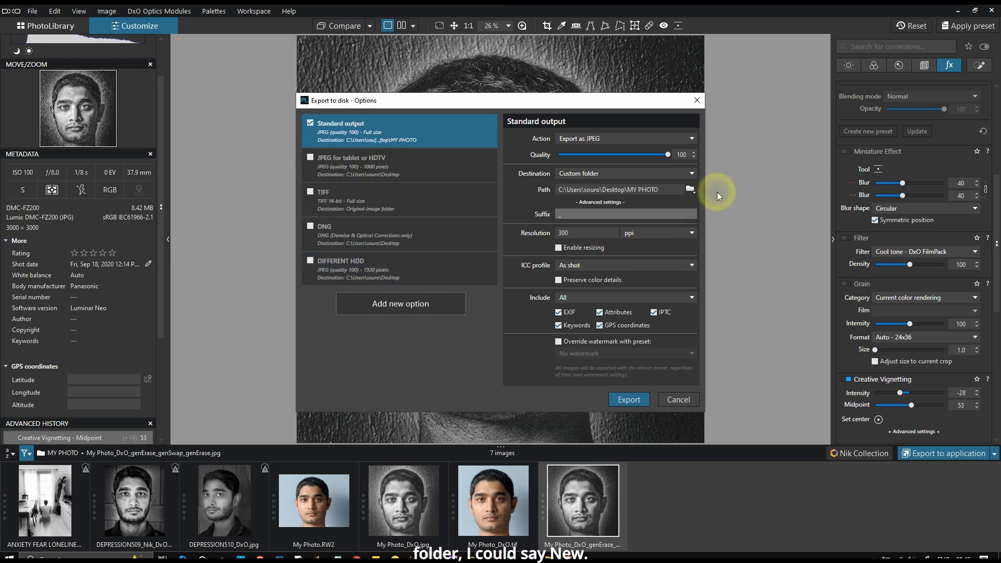
{"action": "type", "text": "NEW"}
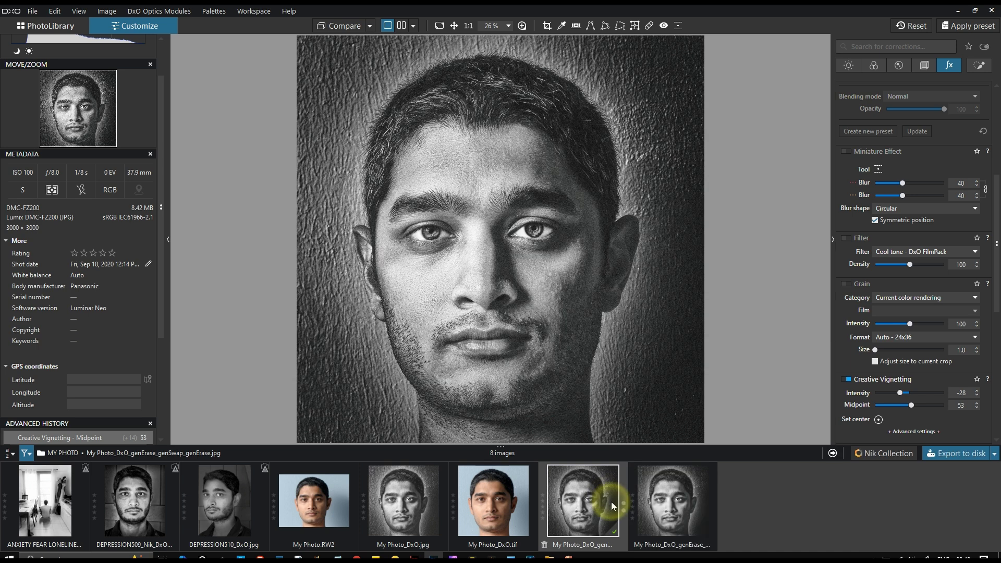
Reset the corrections on the source genErase image and collapse both side palettes.
{"action": "left_click", "coordinate": [909, 32]}
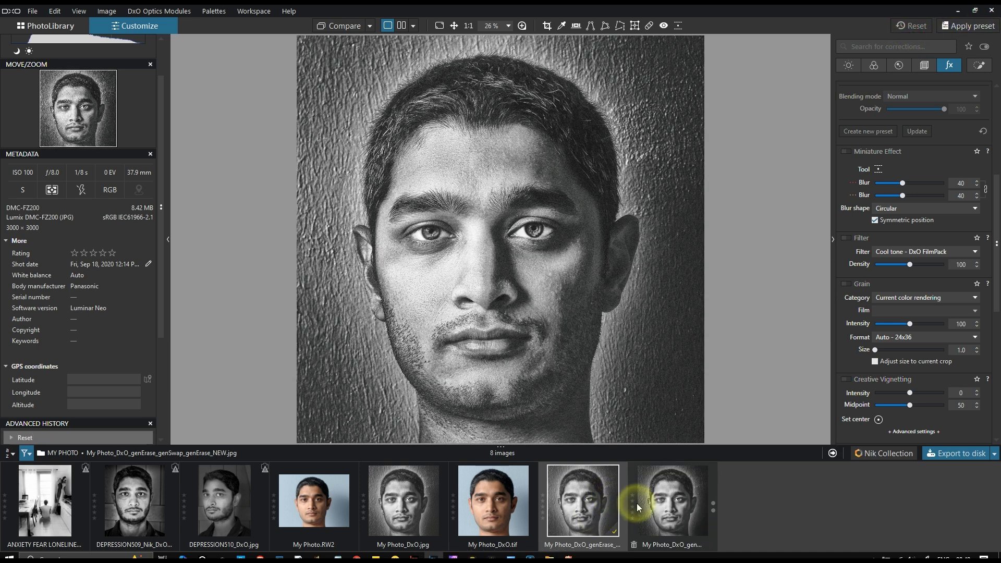
{"action": "left_click", "coordinate": [167, 240]}
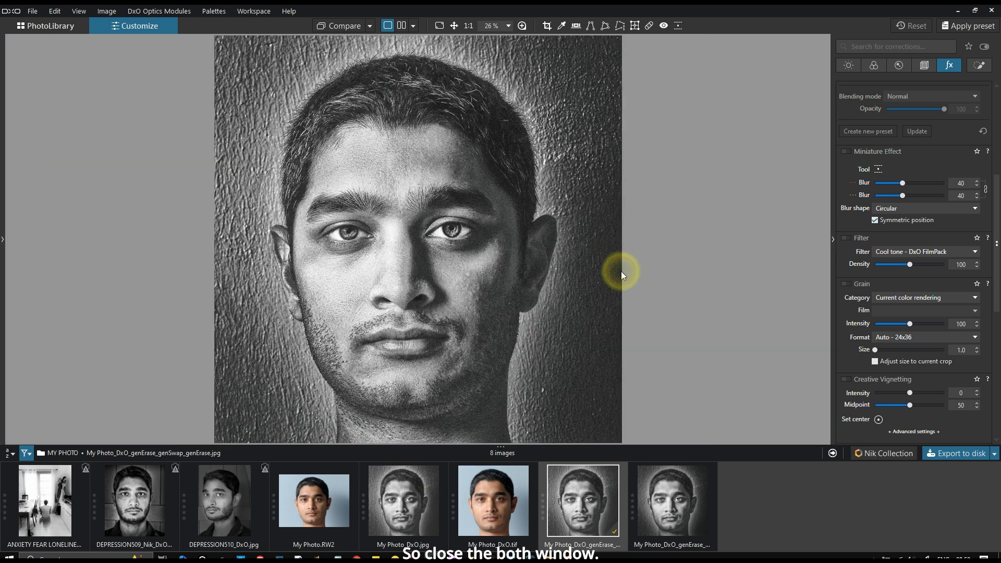
{"action": "left_click", "coordinate": [832, 239]}
Compare the source portrait with My Photo_DxO_genErase_genSwap_genErase_NEW.jpg, ending on the exported version.
{"action": "left_click", "coordinate": [683, 499]}
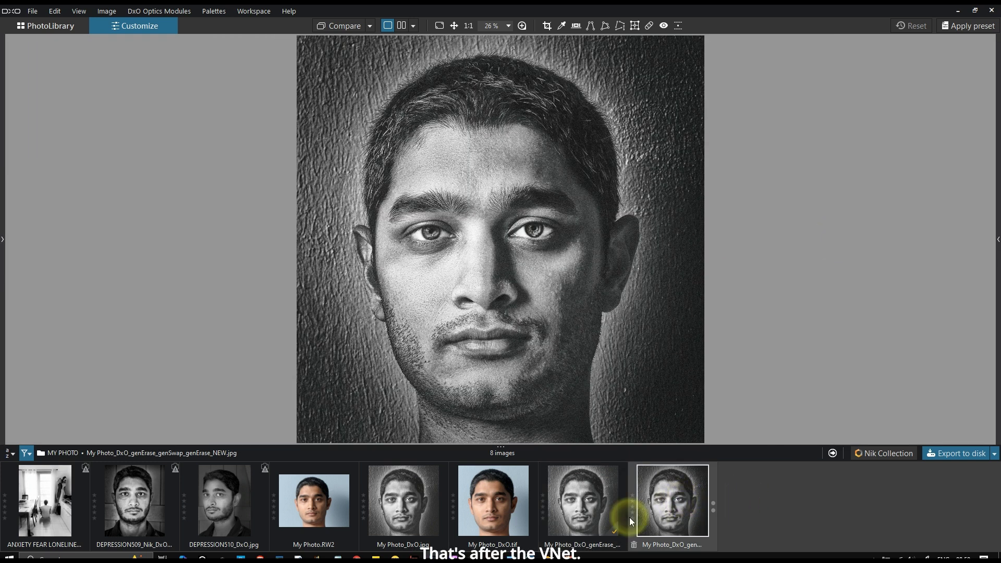
{"action": "left_click", "coordinate": [610, 518]}
{"action": "left_click", "coordinate": [649, 511]}
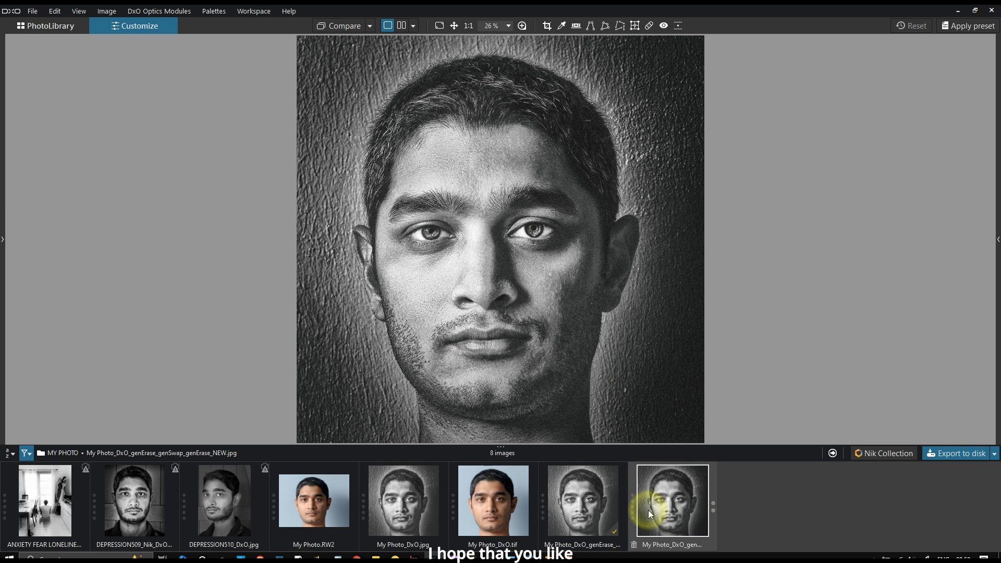